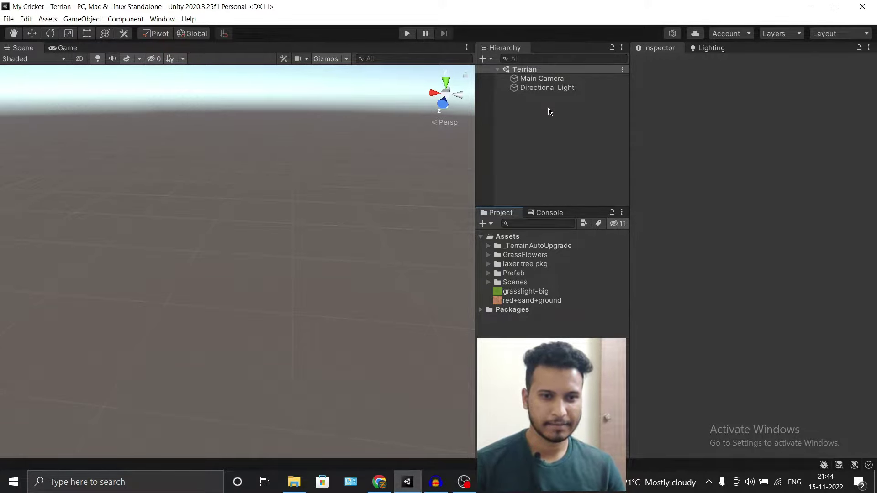
- Add a new Terrain to the scene from the Hierarchy's 3D Object > Terrain menu
right_click(515, 112)
mouse_move(554, 239)
click(675, 327)
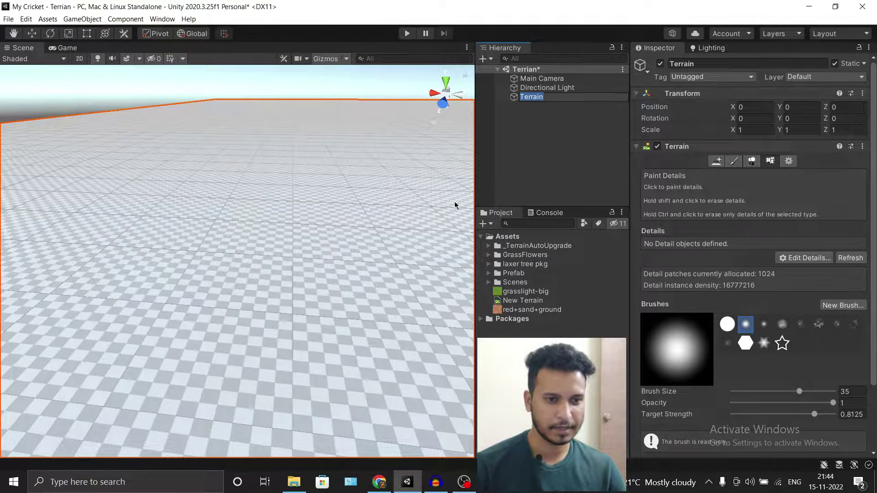
- Orbit the Scene view down onto the new terrain and select the Terrain object
scroll(365, 297, up, 3)
mouse_move(365, 302)
alt+mouse_down()
mouse_move(307, 383)
mouse_move(370, 305)
alt+mouse_up()
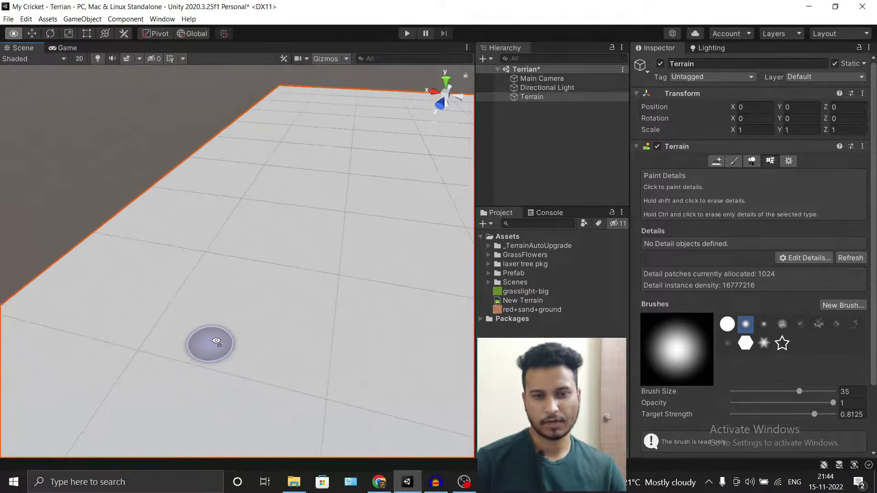
click(525, 168)
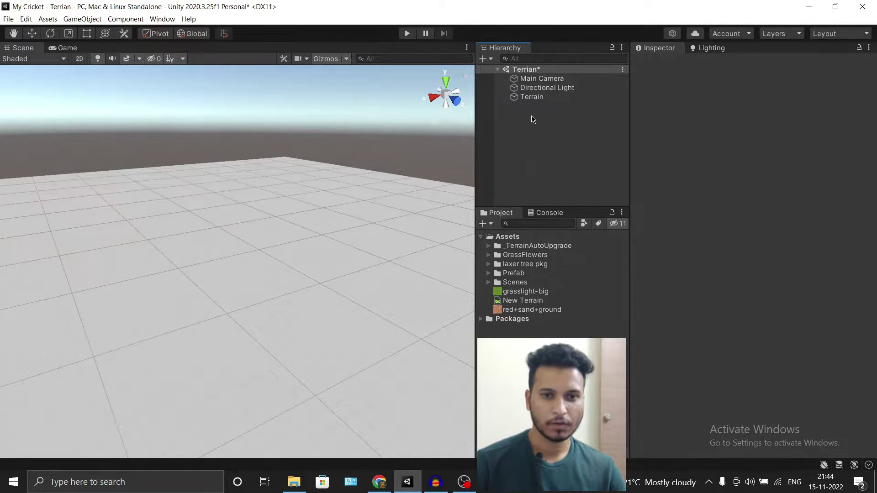
click(533, 98)
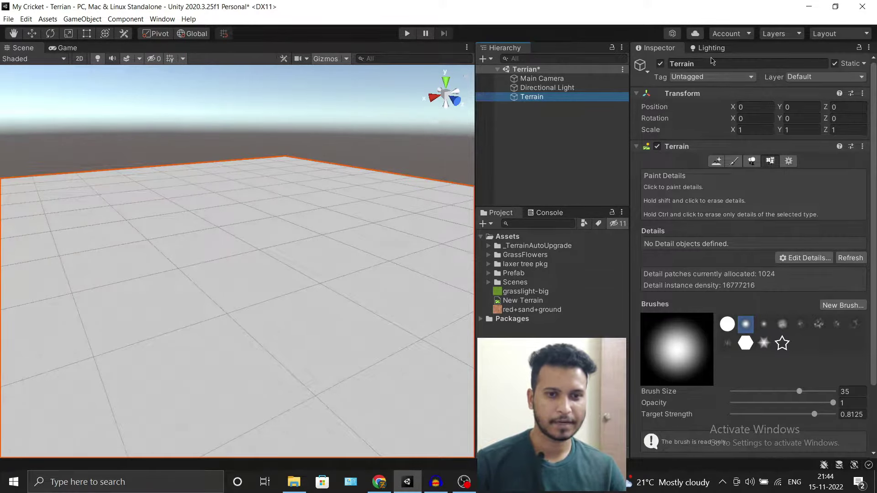
click(554, 132)
click(532, 97)
- Open the Terrain Settings (gear) tab and look through its options
click(789, 162)
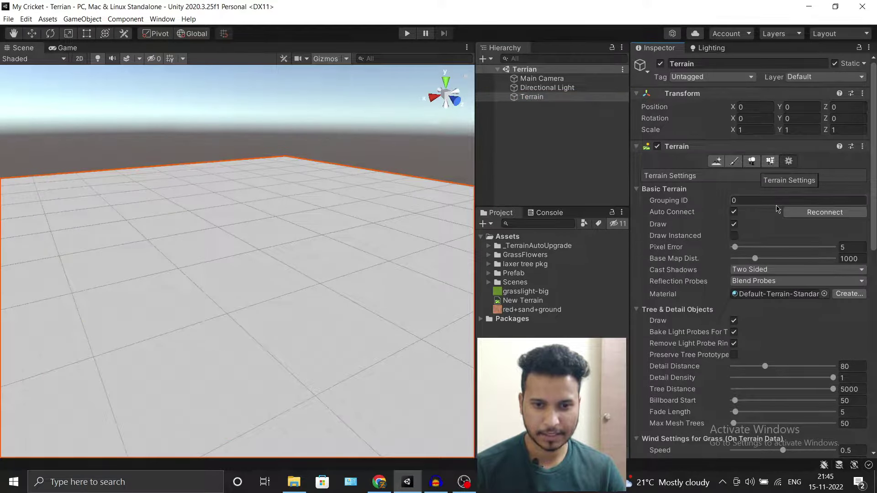
scroll(757, 274, down, 5)
scroll(756, 277, down, 3)
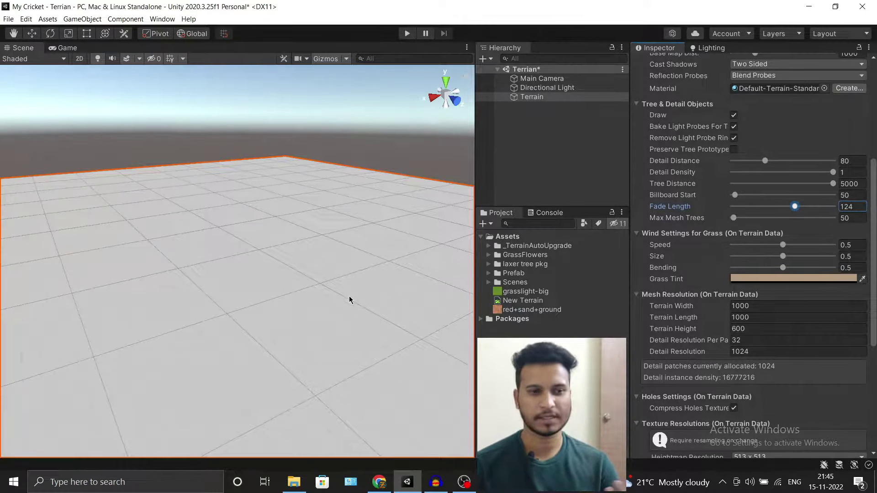
scroll(349, 298, down, 2)
scroll(349, 299, up, 2)
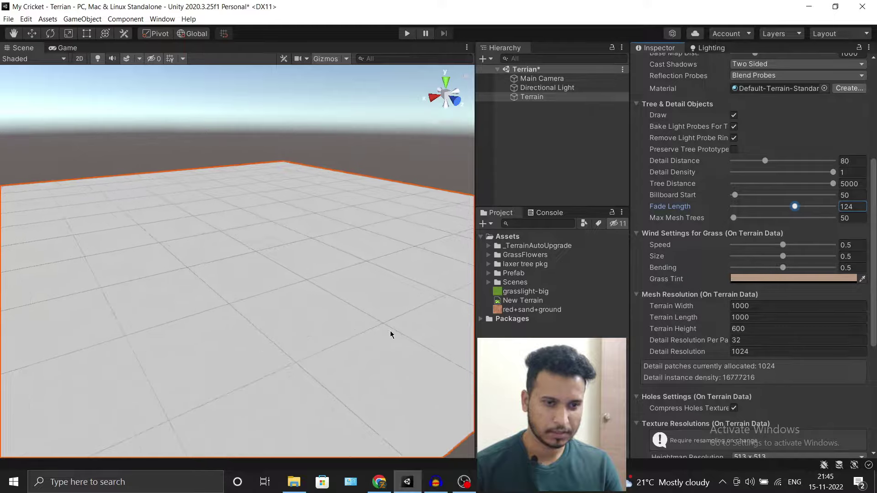
scroll(360, 310, up, 2)
scroll(375, 322, up, 2)
scroll(388, 333, up, 2)
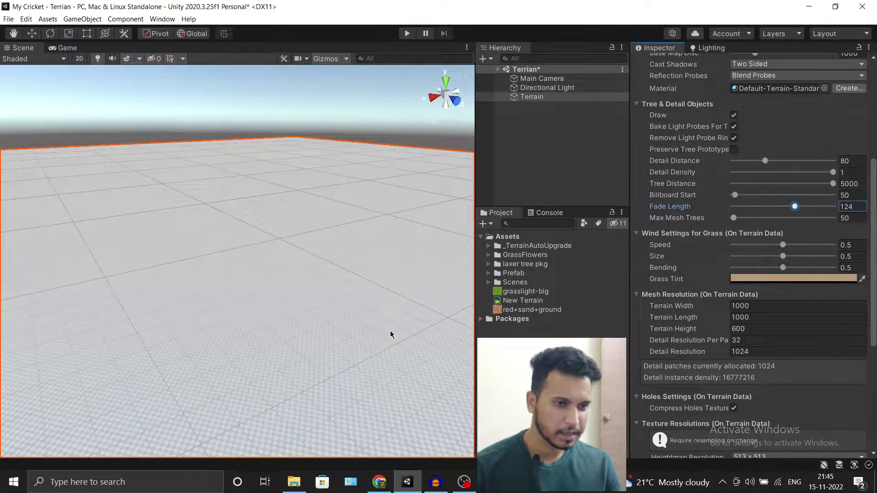
- Set the terrain's Fade Length to 124
alt+drag(391, 335, 80, 393)
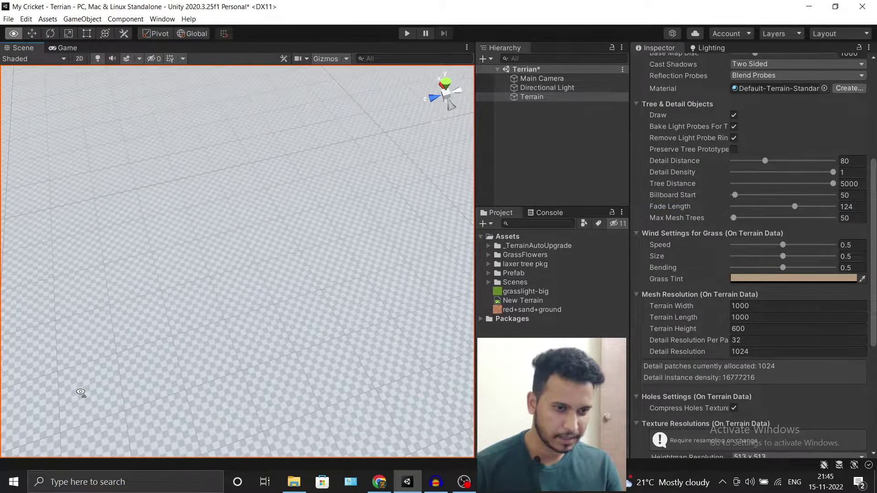
alt+scroll(81, 393, up, 2)
alt+scroll(82, 393, up, 2)
alt+scroll(85, 393, up, 2)
alt+scroll(87, 393, up, 2)
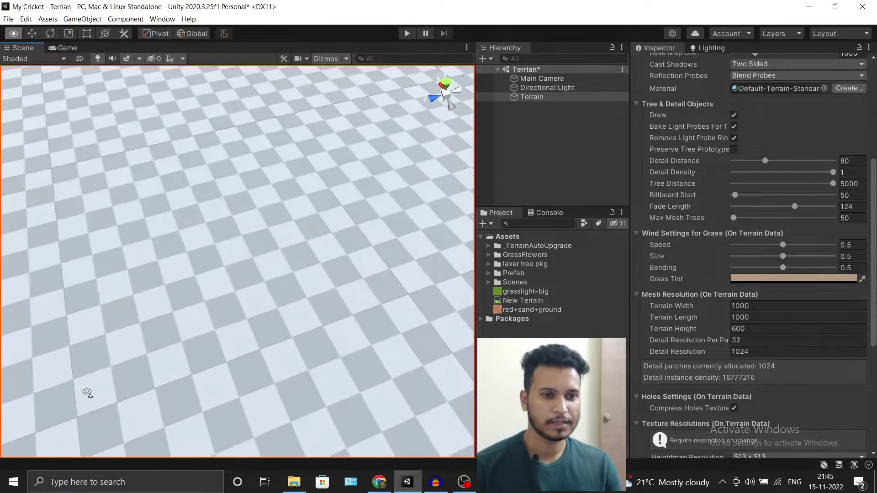
alt+scroll(86, 393, down, 2)
alt+scroll(87, 393, down, 2)
alt+scroll(87, 392, down, 2)
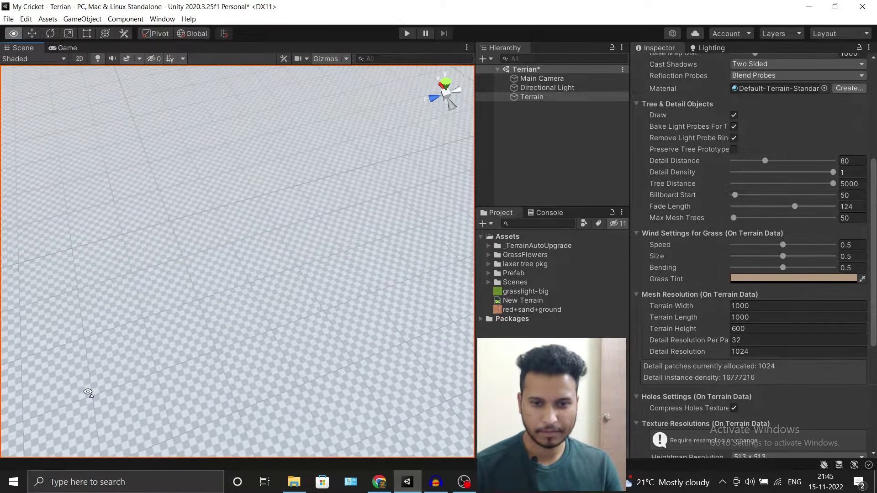
alt+drag(88, 393, 117, 320)
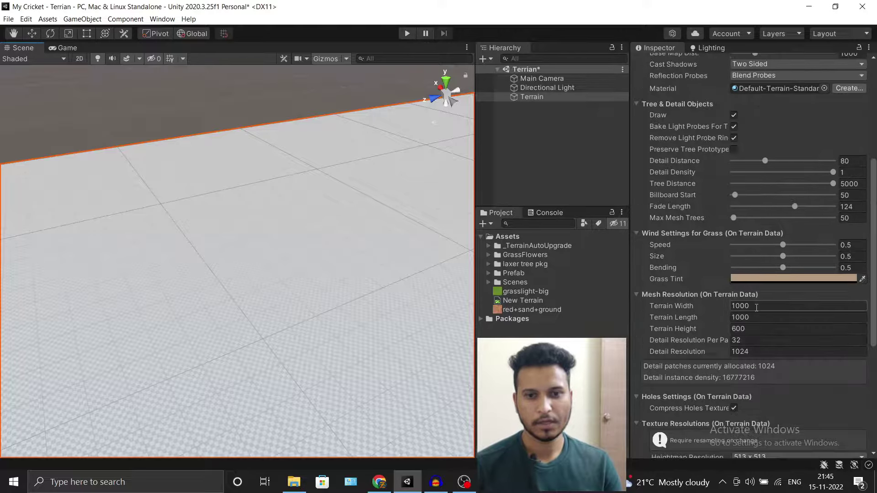
scroll(767, 219, down, 3)
click(769, 201)
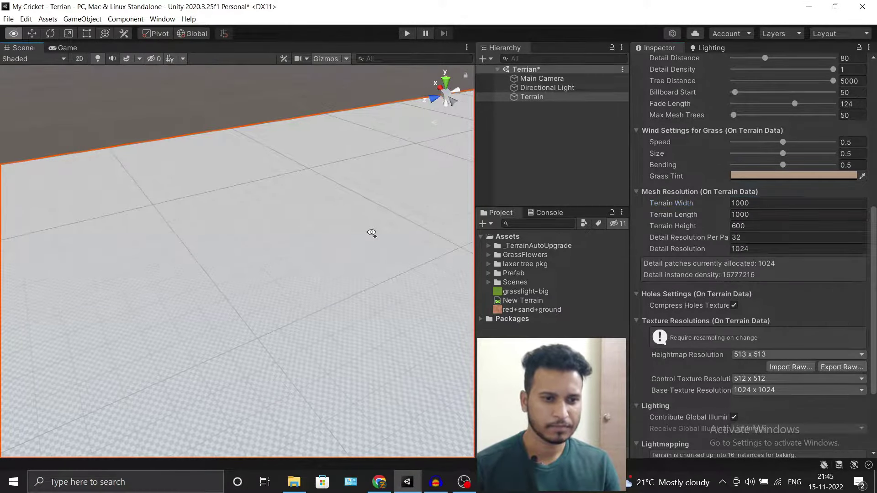
- Switch the terrain to the Paint Terrain tool with Raise or Lower Terrain
mouse_move(327, 244)
alt+mouse_down()
mouse_move(506, 235)
mouse_move(320, 270)
alt+mouse_up()
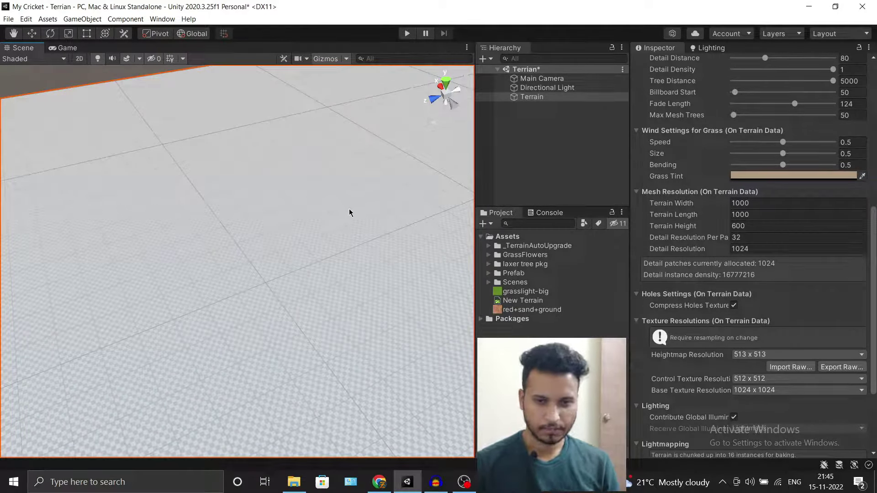
scroll(349, 212, down, 2)
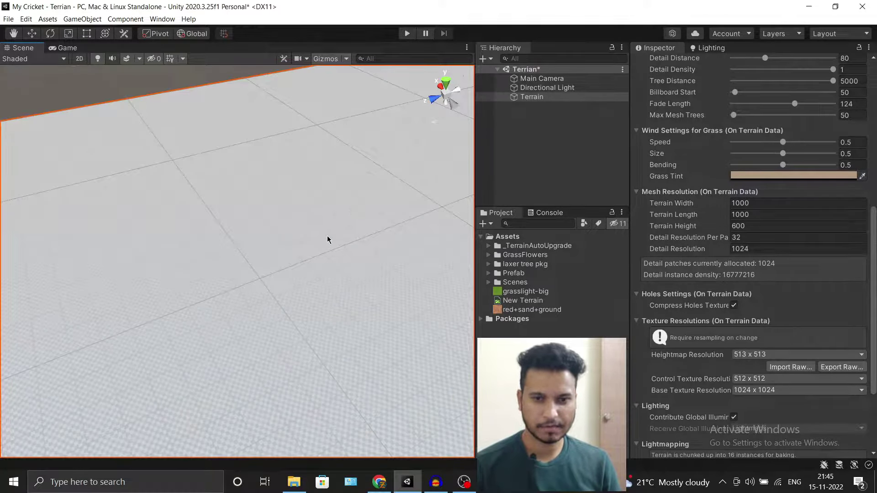
scroll(658, 247, down, 3)
scroll(773, 316, up, 10)
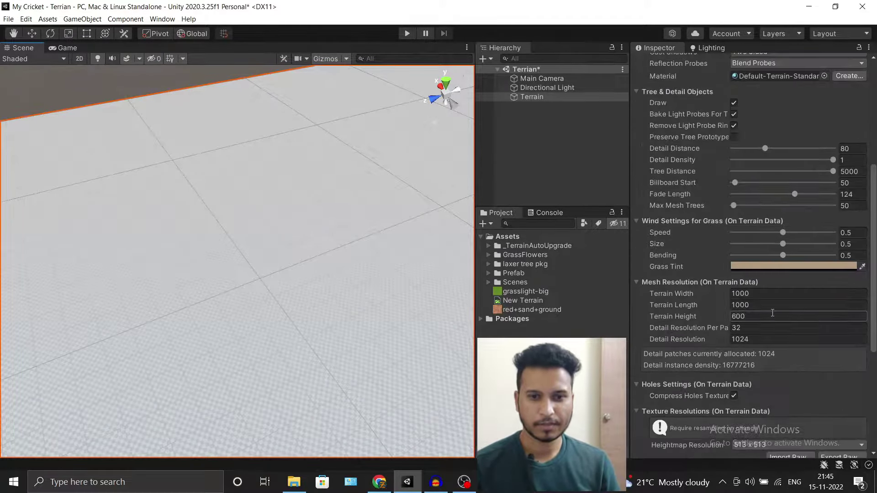
click(734, 161)
scroll(237, 260, down, 2)
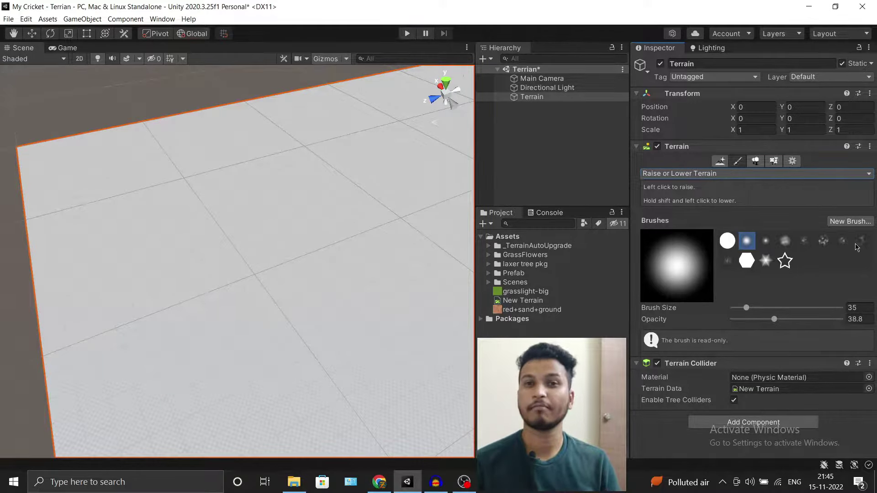
- Pick a noisy cloud brush at size 280 and sculpt a first lumpy hill
click(823, 241)
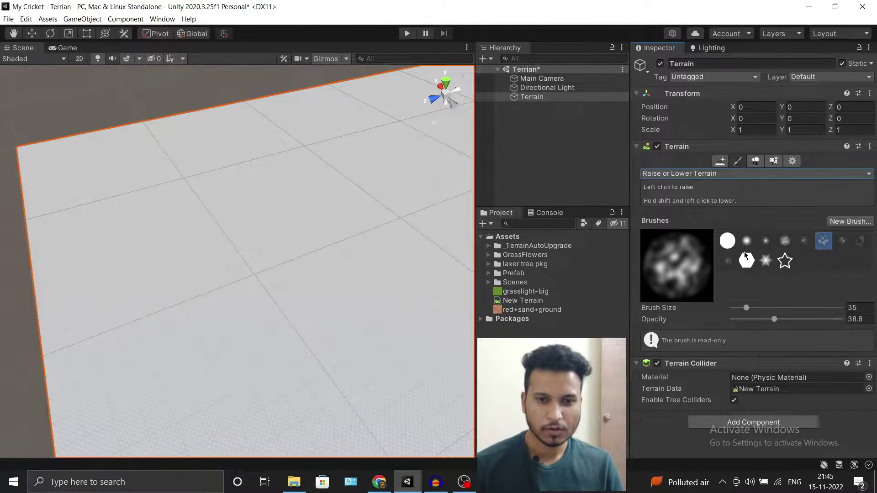
click(804, 241)
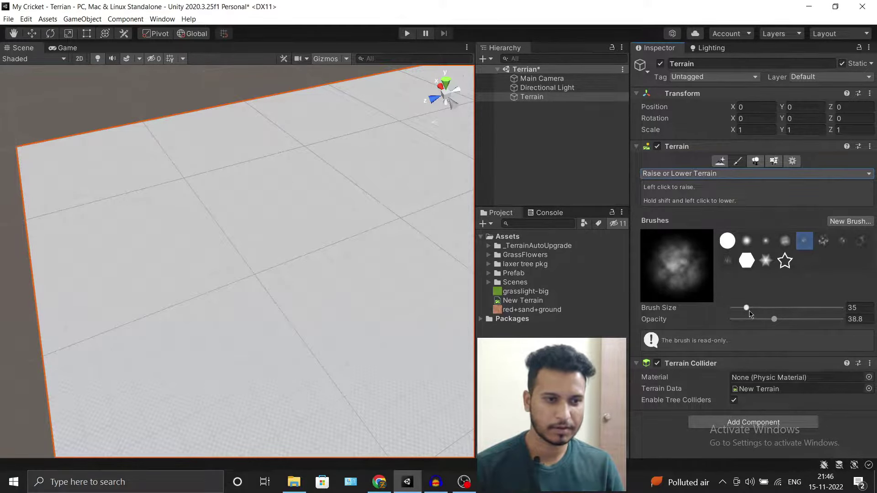
drag(749, 312, 759, 315)
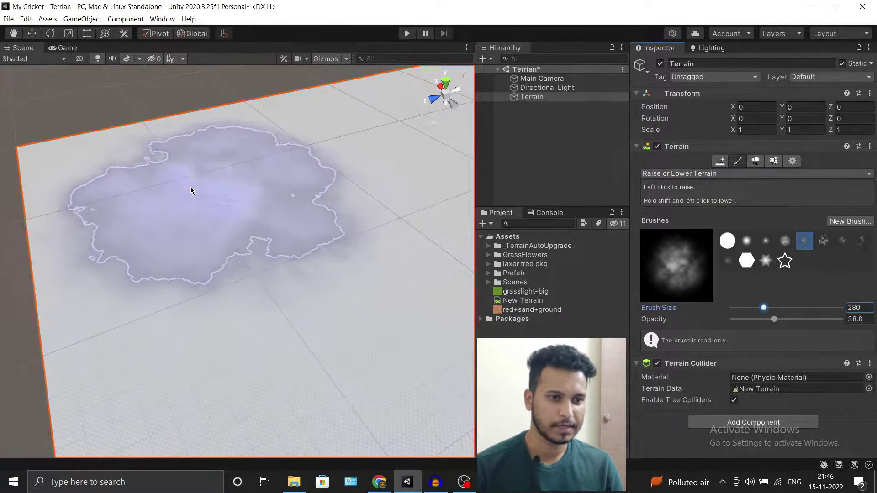
drag(190, 190, 115, 192)
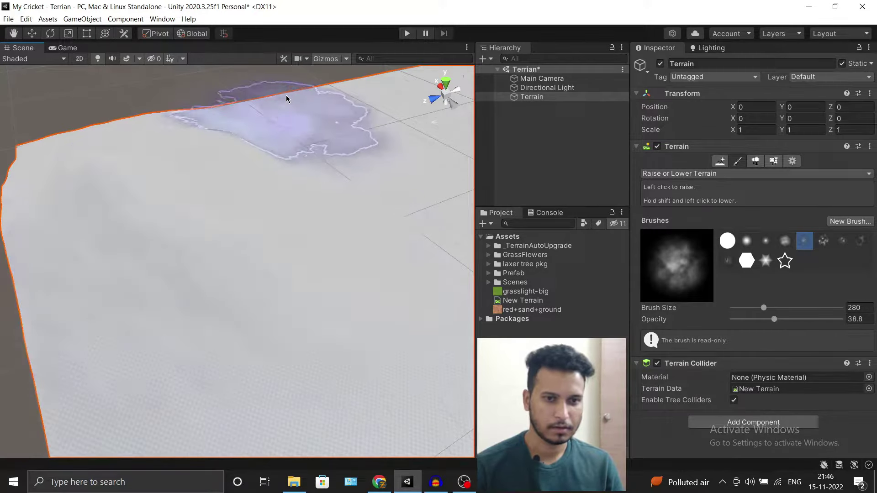
- Reselect the Terrain and build the hill up tall, widening it to the right
key(ctrl+z)
click(562, 98)
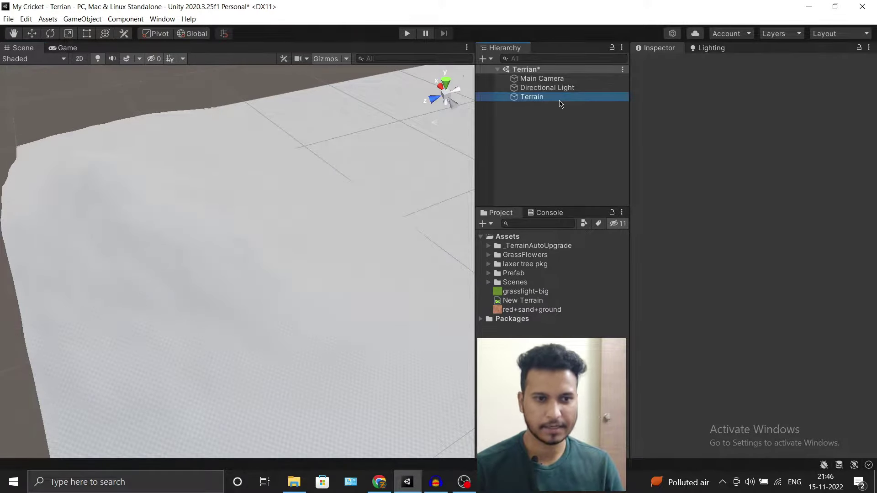
scroll(358, 231, down, 5)
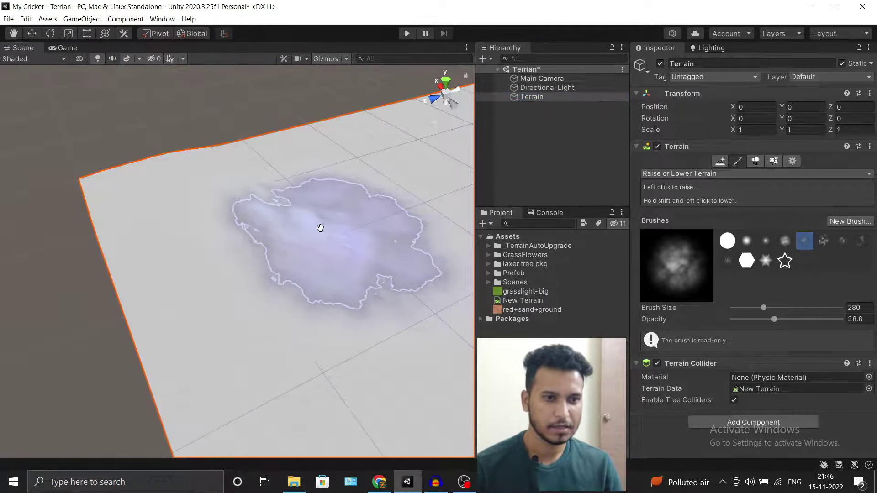
scroll(209, 186, down, 2)
drag(178, 150, 206, 143)
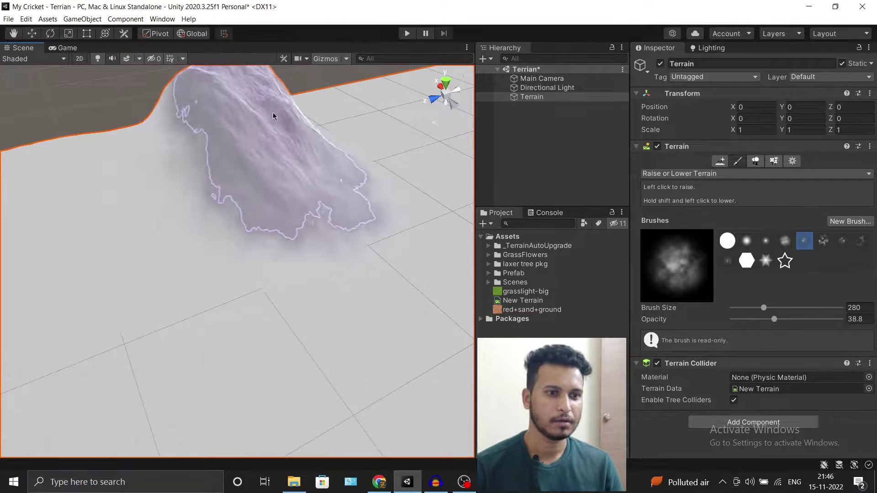
drag(206, 142, 446, 162)
mouse_move(446, 163)
middle_down()
mouse_move(448, 231)
mouse_move(376, 186)
middle_up()
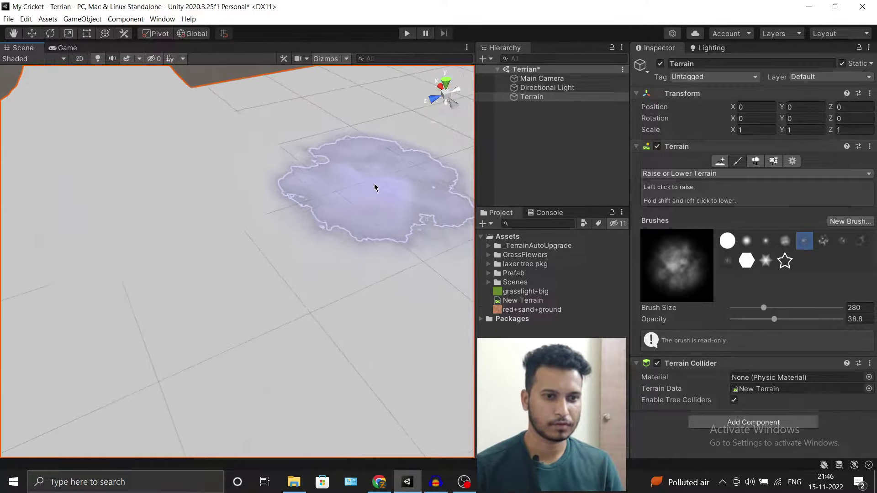
click(599, 137)
mouse_move(320, 182)
alt+mouse_down()
mouse_move(270, 128)
mouse_move(325, 151)
mouse_move(286, 98)
mouse_move(209, 103)
mouse_move(129, 128)
mouse_move(254, 98)
mouse_move(344, 117)
mouse_move(274, 137)
alt+mouse_up()
- Uncheck Fog under Other Settings in the Lighting window's Environment tab
click(162, 19)
mouse_move(206, 137)
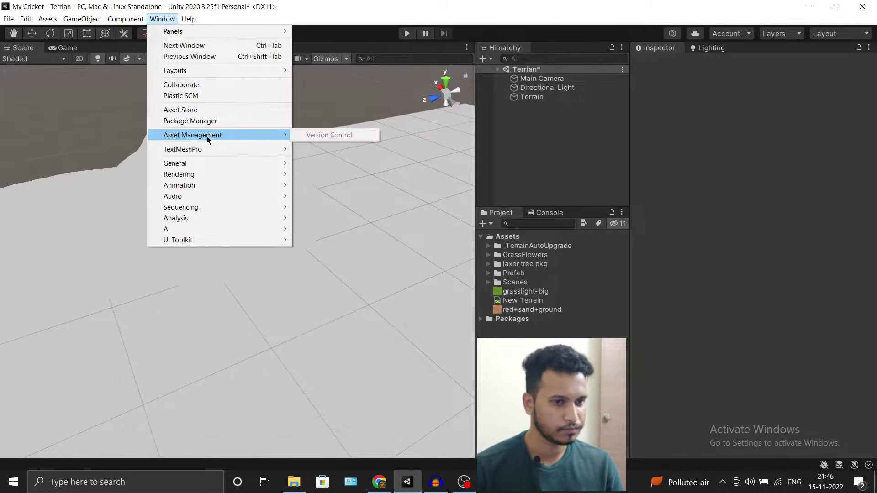
mouse_move(200, 176)
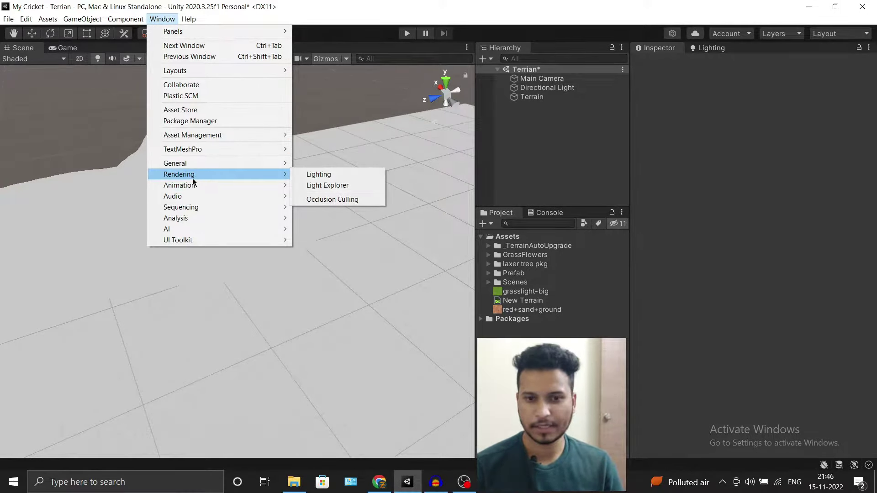
click(347, 177)
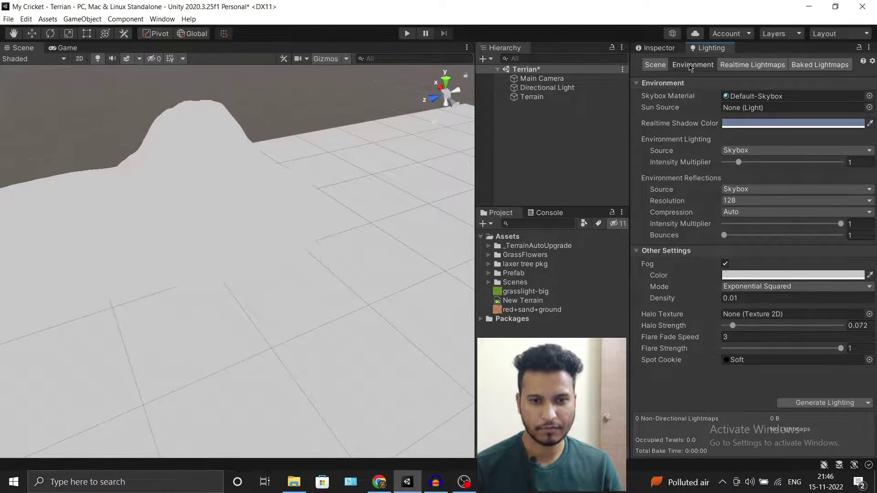
click(661, 66)
click(692, 64)
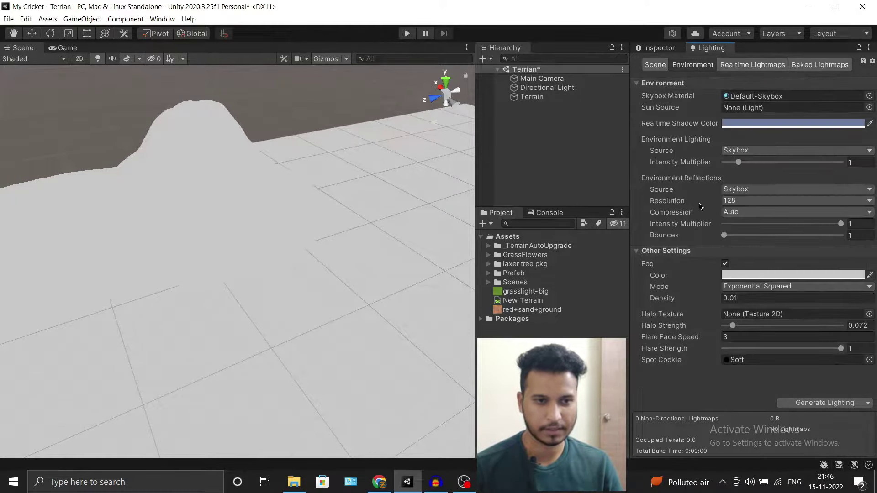
click(726, 264)
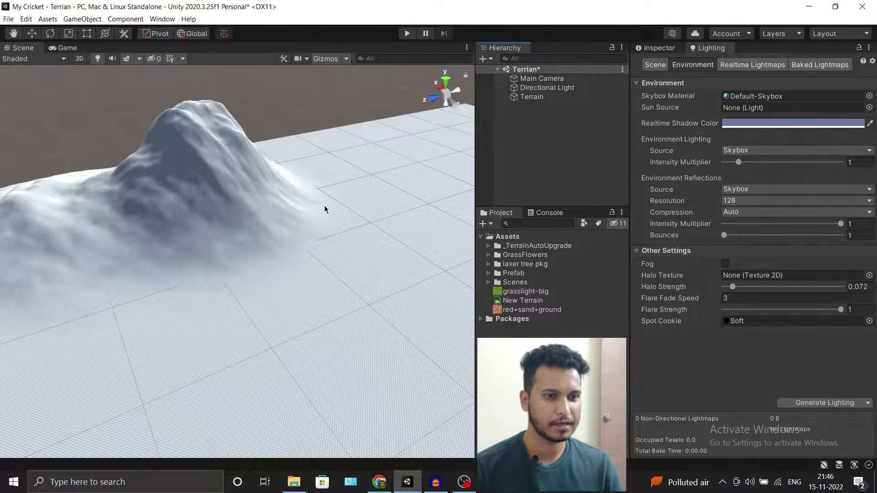
right_drag(325, 210, 331, 179)
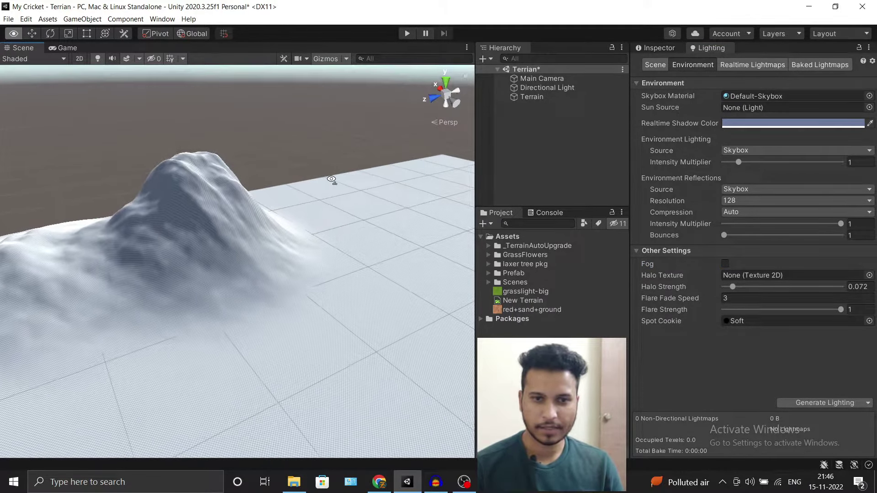
- Reselect the Terrain, pick another noisy brush and raise mounds on the flat ground
click(576, 99)
click(658, 48)
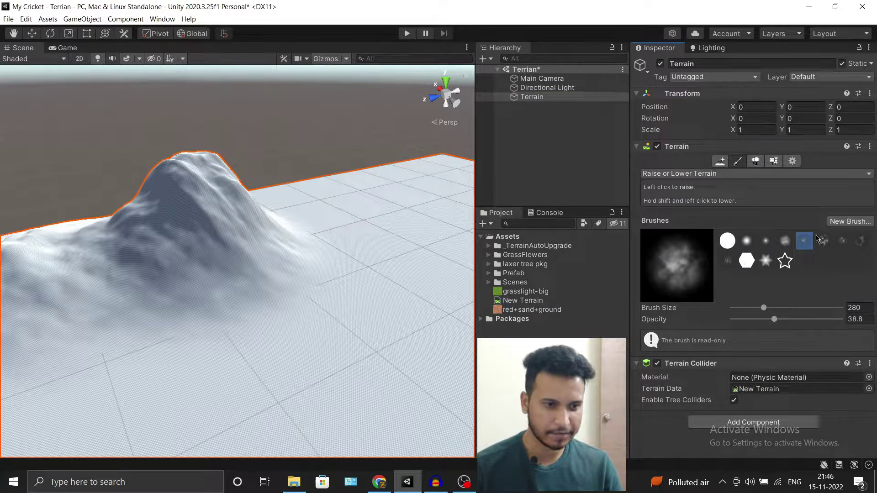
click(823, 240)
middle_drag(280, 358, 314, 308)
mouse_move(313, 307)
mouse_down()
mouse_move(162, 299)
mouse_move(231, 368)
mouse_move(361, 279)
mouse_move(401, 386)
mouse_move(411, 343)
mouse_move(294, 327)
mouse_move(269, 312)
mouse_move(221, 355)
mouse_move(274, 327)
mouse_move(224, 335)
mouse_move(274, 343)
mouse_move(303, 372)
mouse_move(329, 365)
mouse_up()
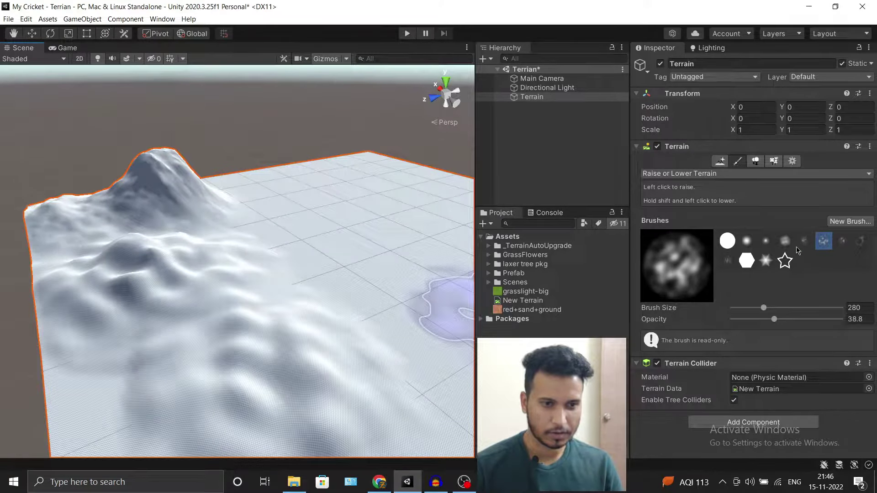
- Return to Raise or Lower Terrain and paint faint blobs across the flat area
key(e)
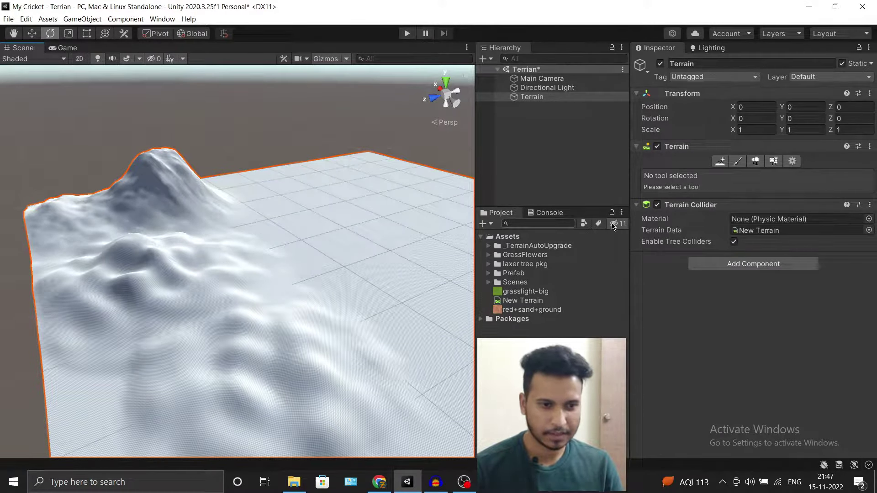
click(737, 162)
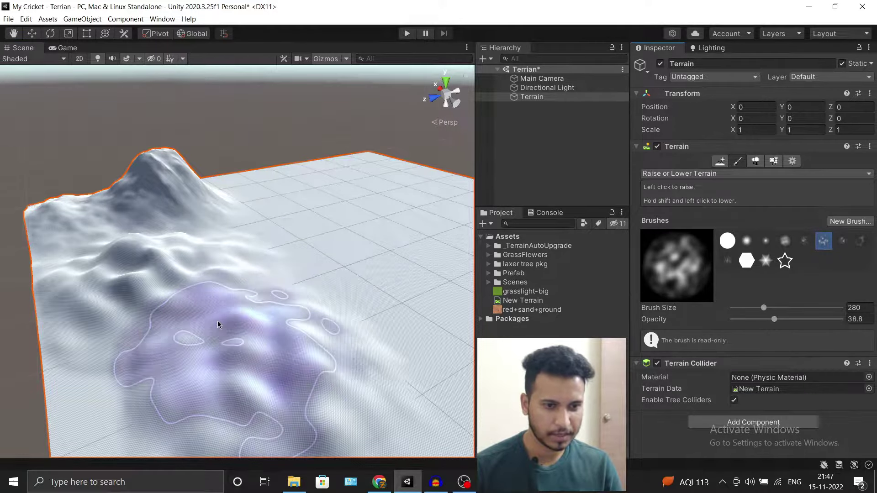
drag(287, 360, 137, 271)
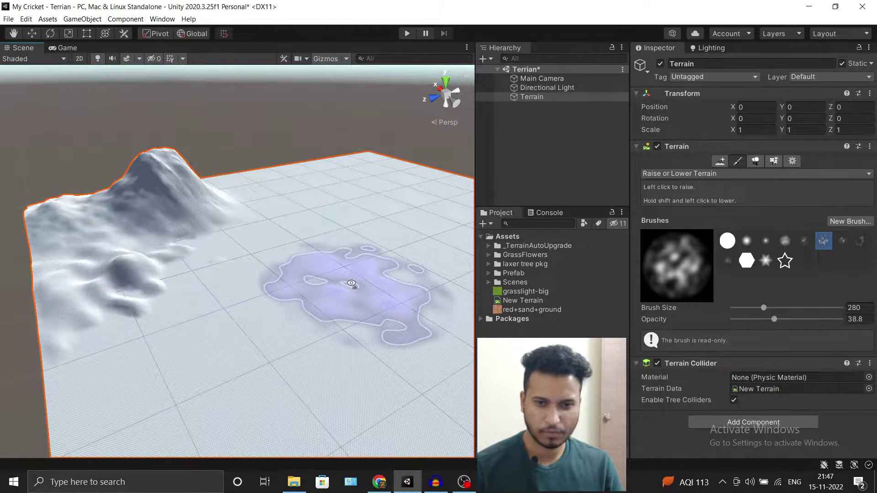
alt+drag(351, 285, 257, 285)
alt+right_drag(257, 285, 290, 271)
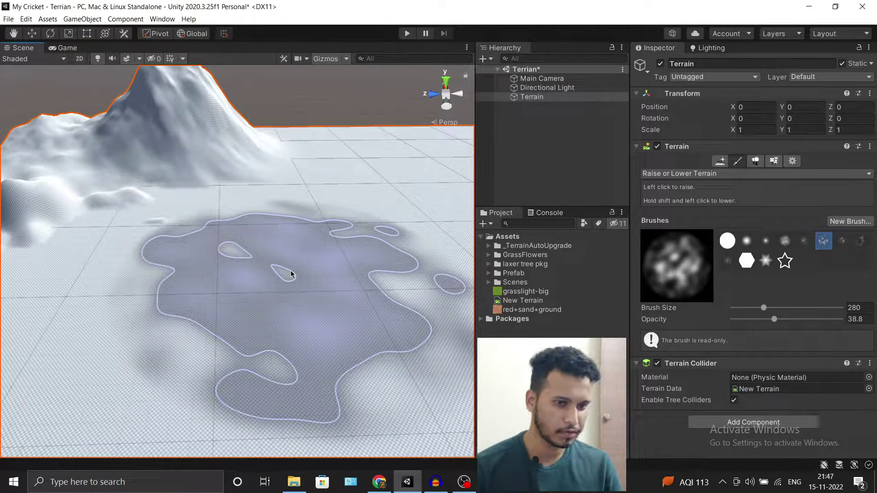
mouse_move(290, 270)
alt+mouse_down()
mouse_move(276, 257)
mouse_move(346, 273)
mouse_move(411, 182)
mouse_move(392, 234)
mouse_move(366, 243)
mouse_move(384, 256)
alt+mouse_up()
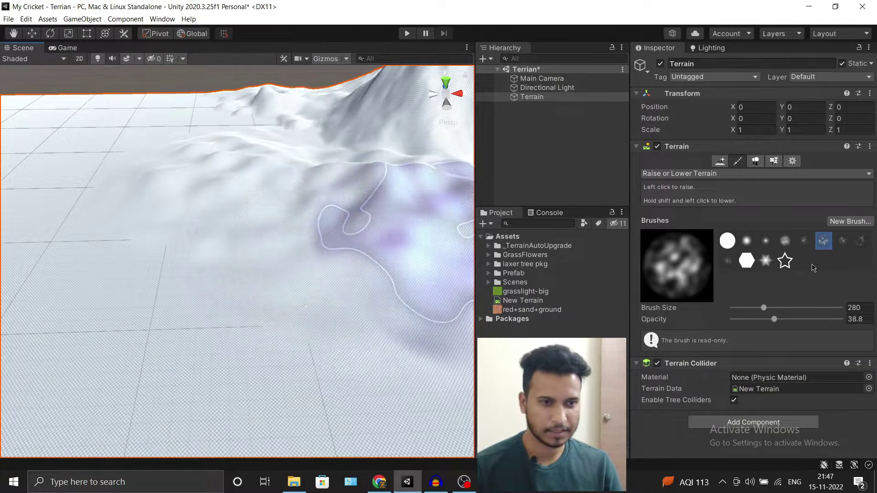
- Raise more bumps across the terrain with the next brush shape
click(842, 244)
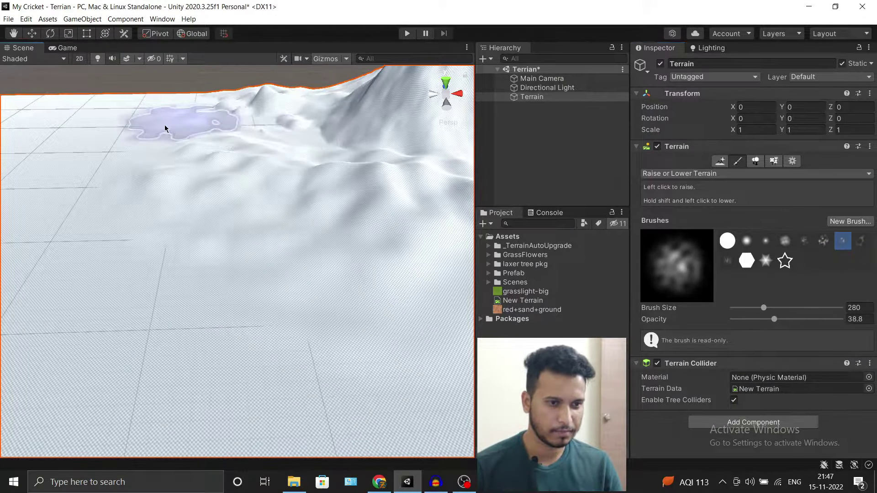
mouse_move(113, 221)
mouse_down()
mouse_move(205, 287)
mouse_move(333, 249)
mouse_move(231, 141)
mouse_move(279, 185)
mouse_move(256, 185)
mouse_move(290, 165)
mouse_move(278, 150)
mouse_move(334, 160)
mouse_move(391, 146)
mouse_move(376, 151)
mouse_move(607, 158)
mouse_move(564, 135)
mouse_up()
click(576, 116)
- Select the grasslight-big texture, then bring up the Grass Flowers Pack store page in Chrome
click(545, 97)
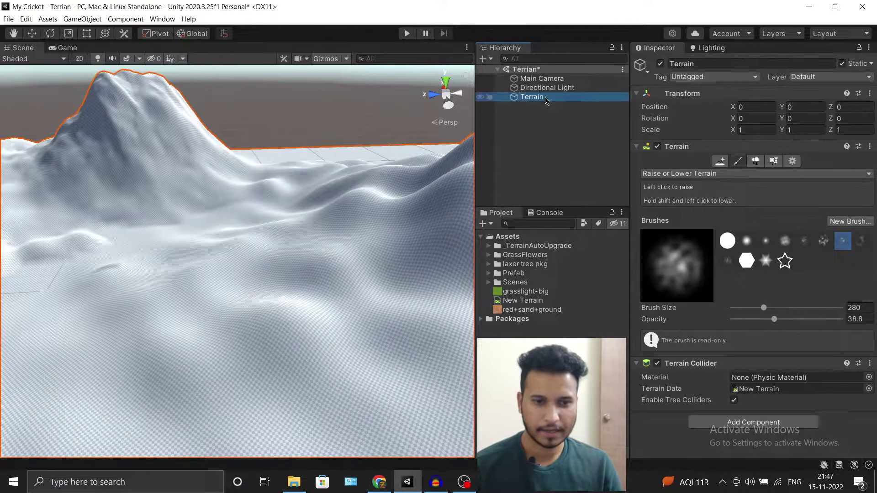
click(535, 292)
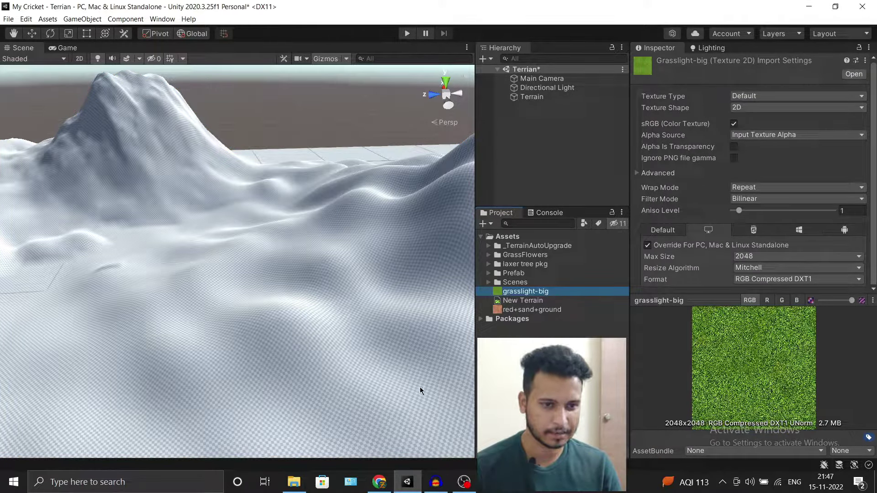
click(389, 483)
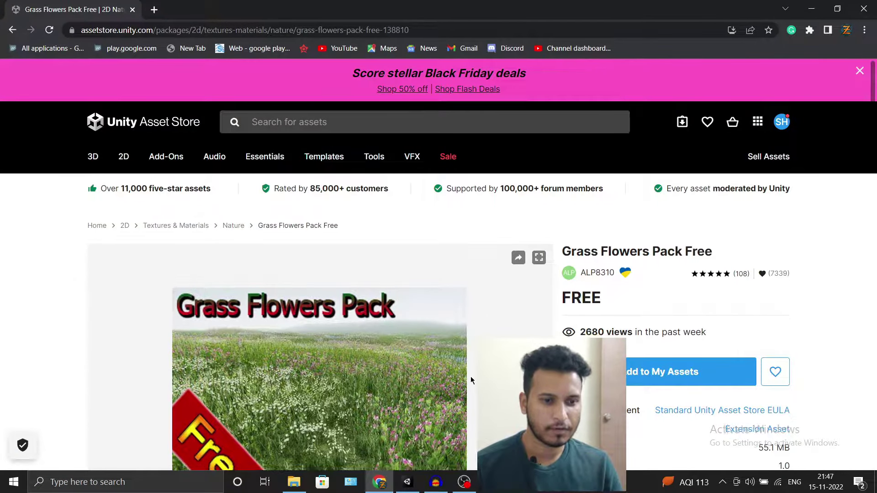
- Search Google for 'ground texture' in a new browser tab
scroll(408, 234, down, 3)
scroll(501, 307, down, 3)
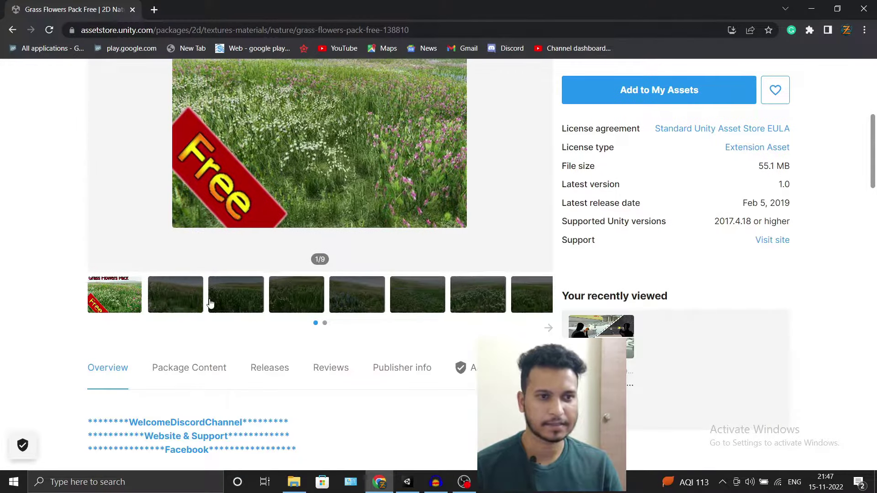
scroll(264, 297, up, 6)
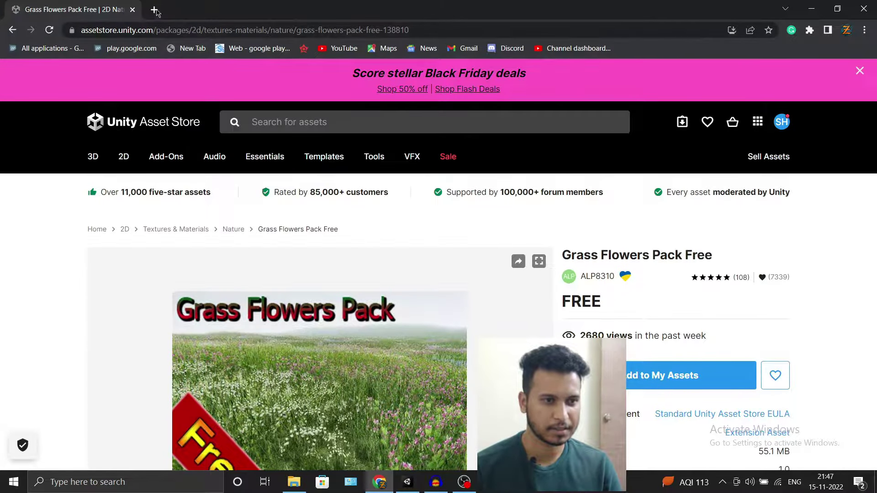
click(154, 10)
click(171, 30)
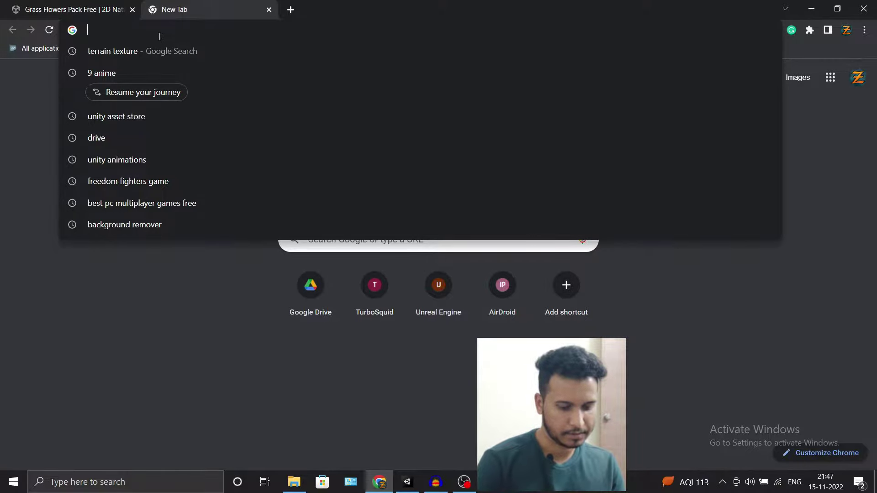
text(grass)
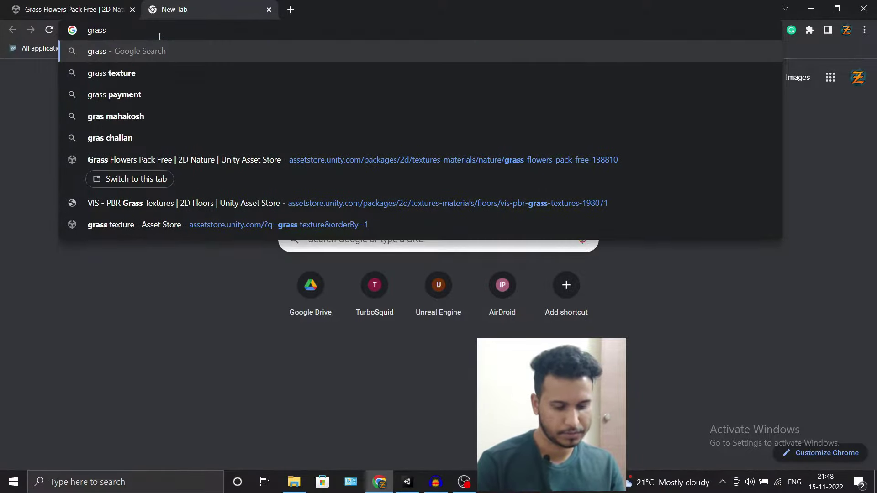
key(BackSpace)
key(BackSpace)
key(BackSpace)
key(BackSpace)
text(gro)
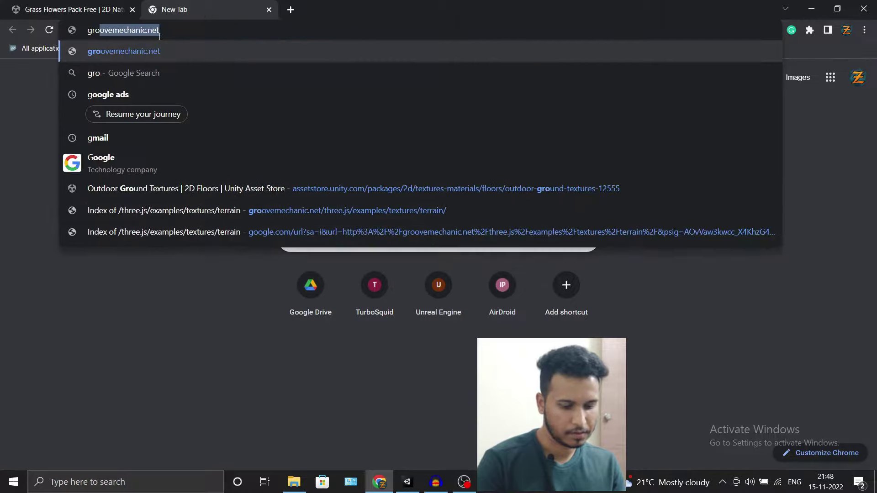
text(und textur)
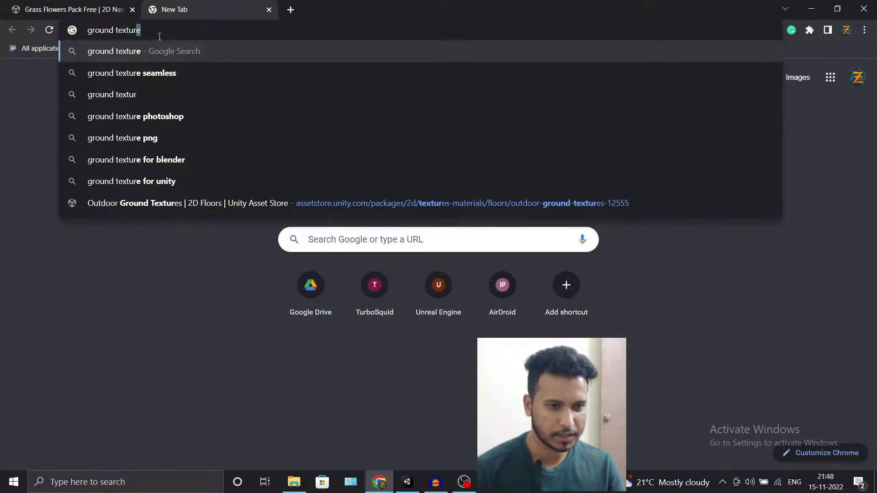
text(e)
key(Return)
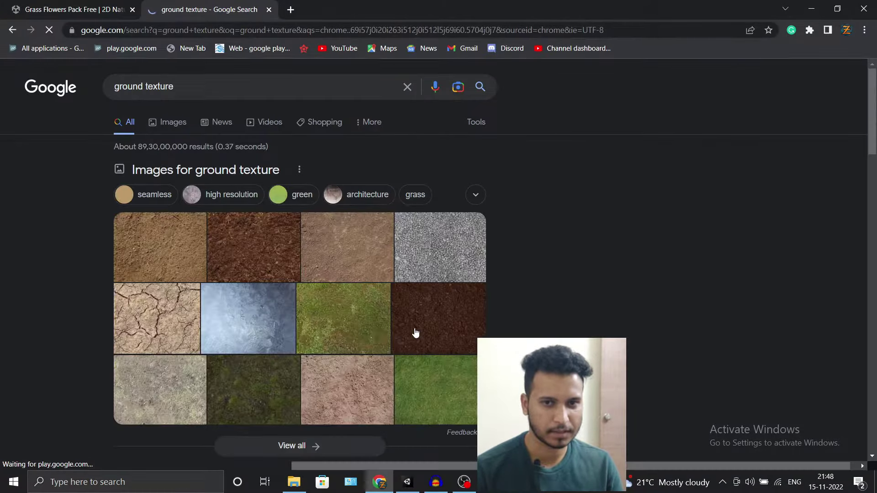
- Back in Unity, select the Terrain and look through the Paint Trees and Paint Details tools
click(827, 11)
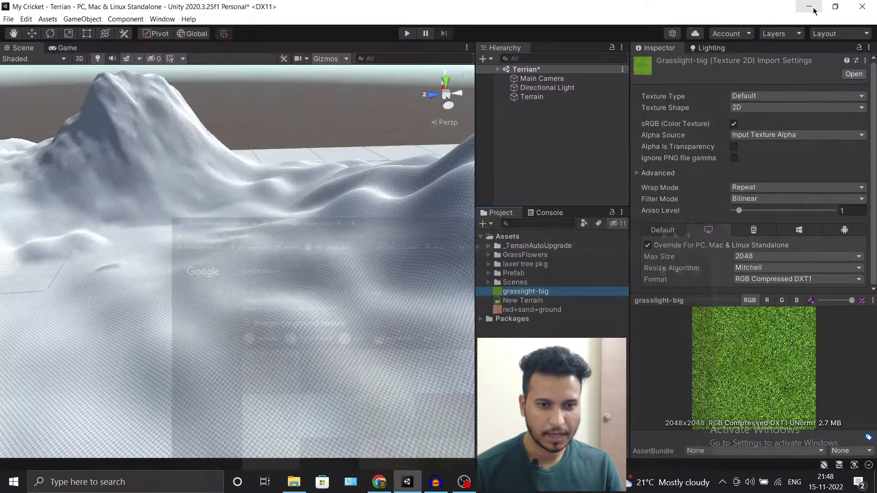
click(611, 316)
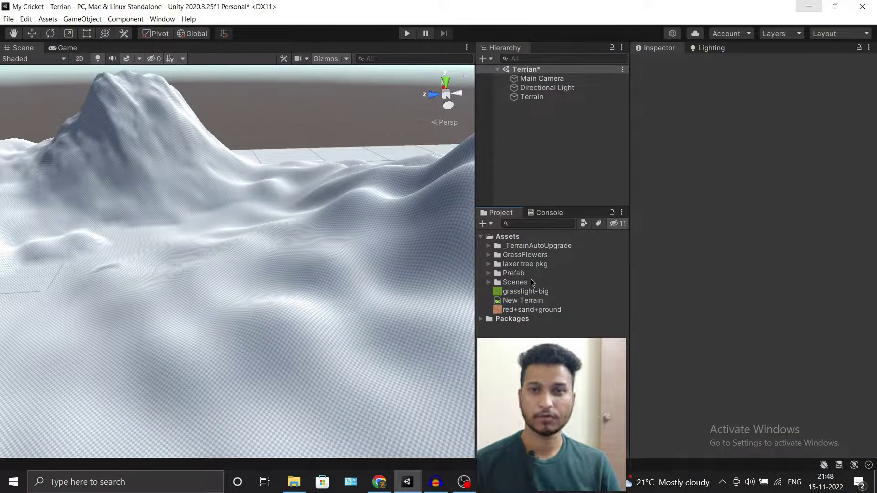
click(539, 99)
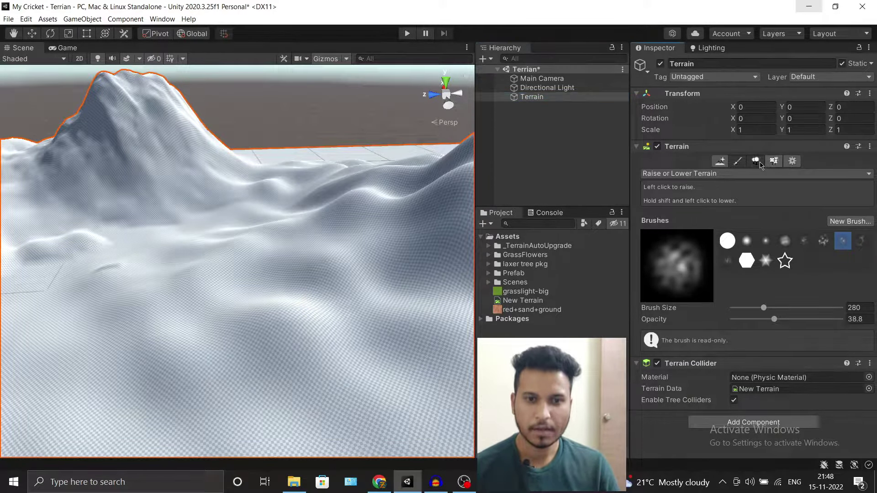
click(755, 161)
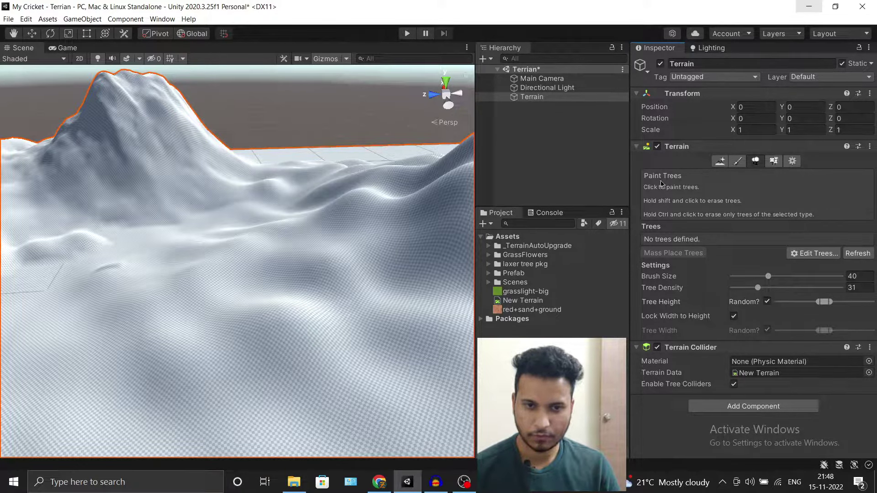
click(774, 161)
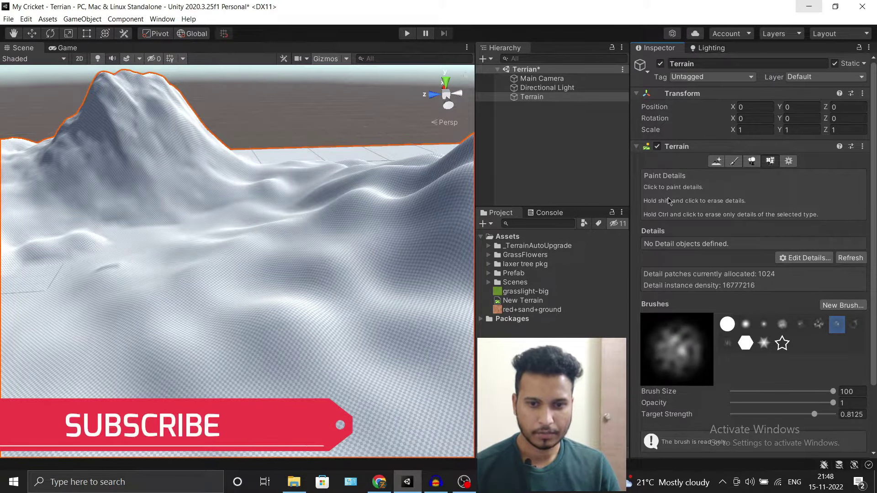
click(795, 259)
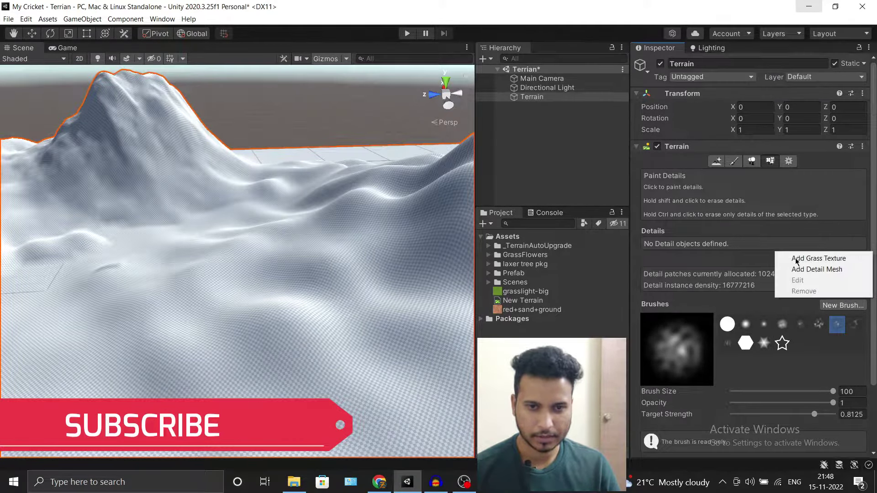
- Set the Paint Terrain tool to Paint Texture
click(734, 164)
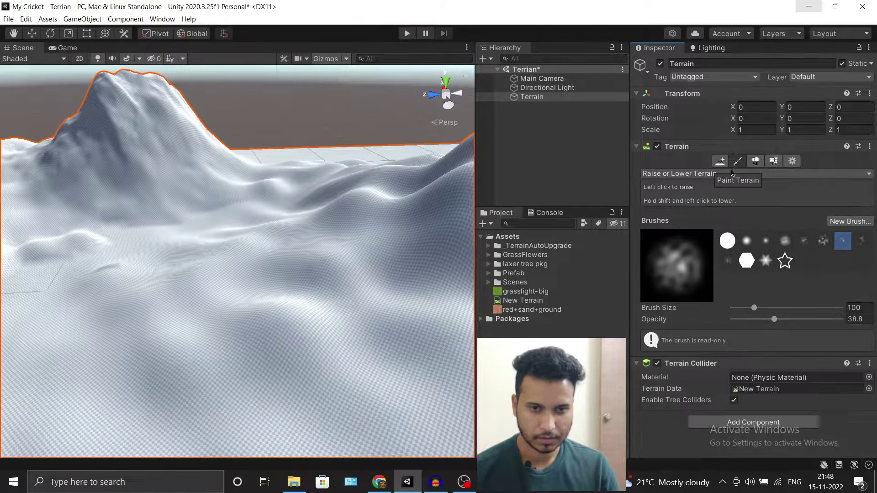
click(699, 173)
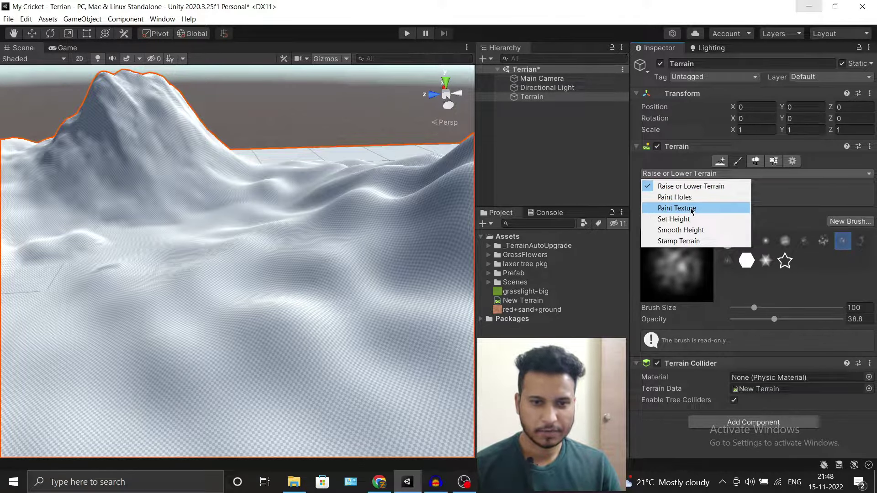
click(692, 209)
click(705, 174)
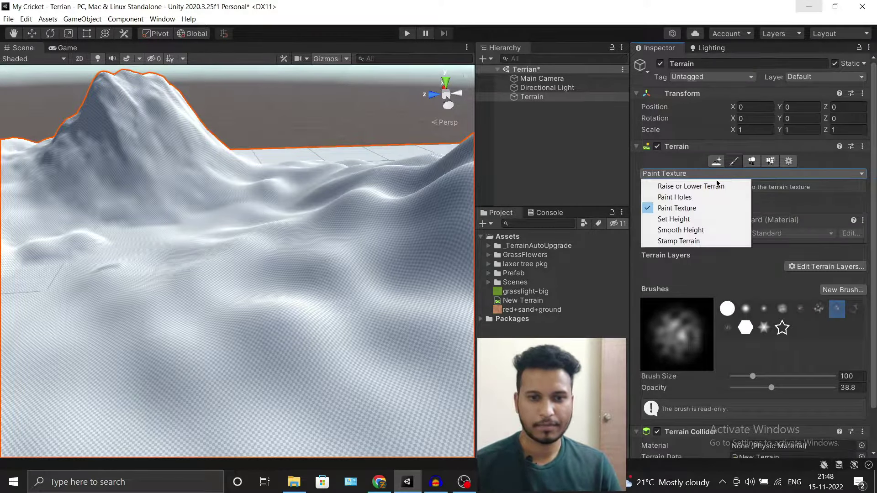
click(679, 210)
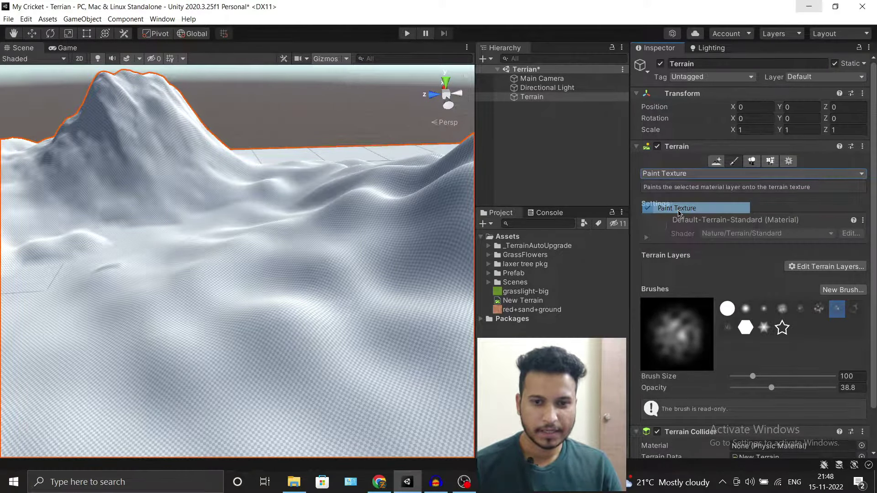
- Create the first terrain layer from grasslight-big, covering the whole terrain in grass
scroll(729, 255, down, 3)
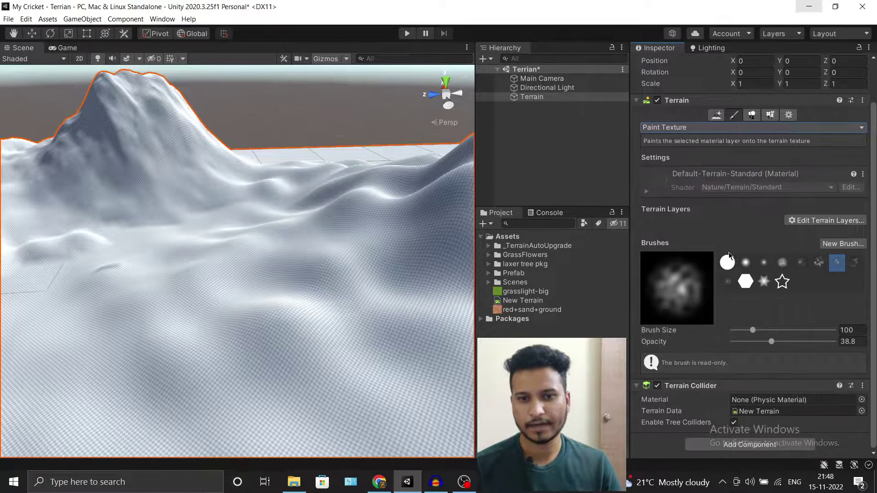
click(812, 224)
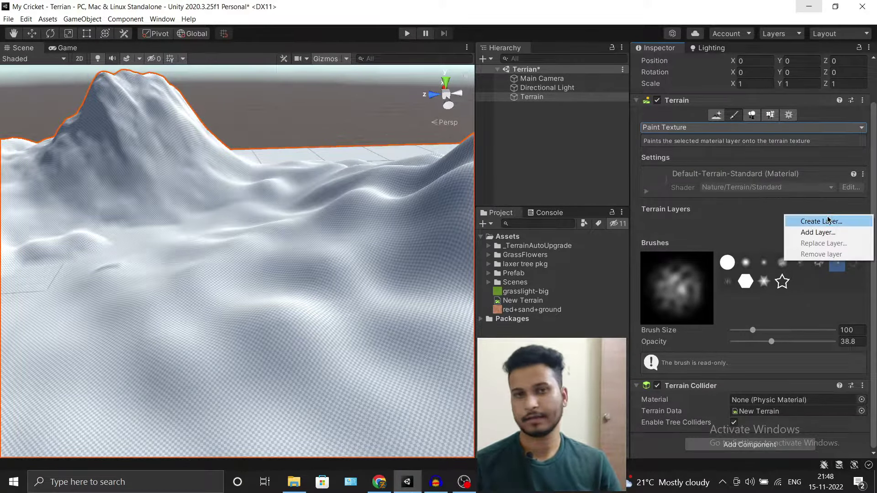
click(820, 213)
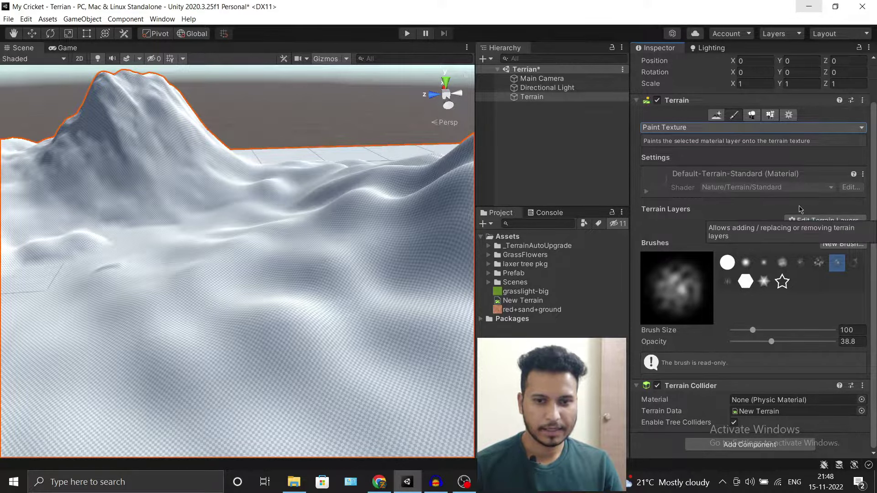
click(800, 221)
click(806, 222)
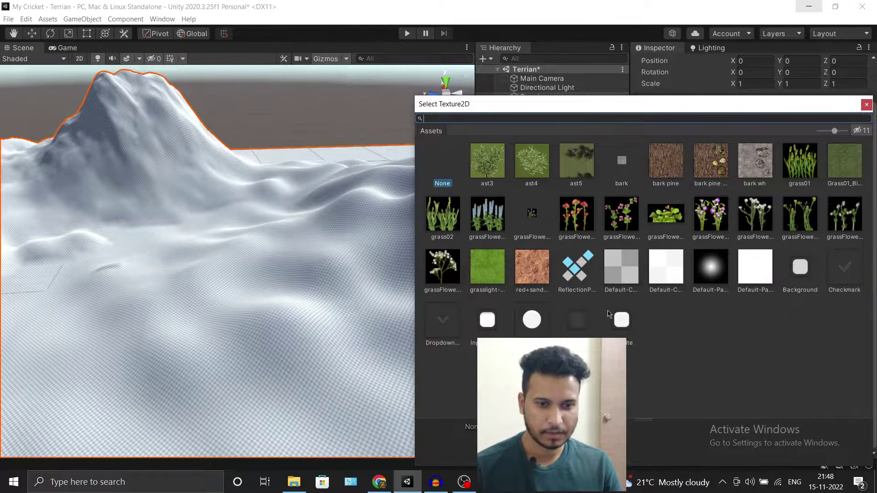
click(487, 280)
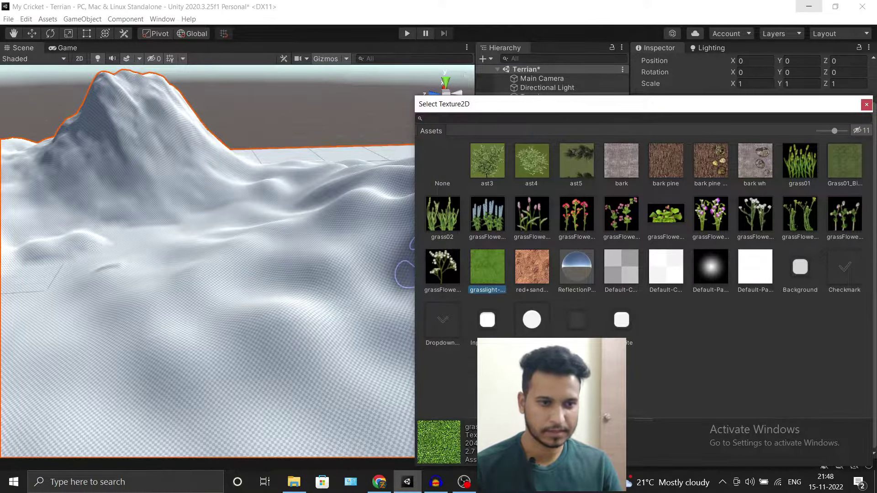
double_click(501, 265)
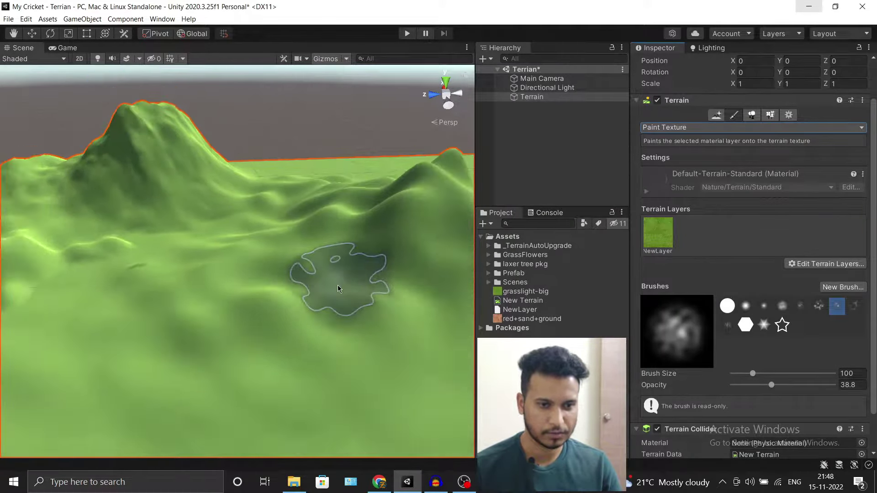
mouse_move(378, 239)
alt+mouse_down()
mouse_move(280, 279)
mouse_move(385, 263)
mouse_move(415, 243)
mouse_move(407, 288)
mouse_move(355, 211)
alt+mouse_up()
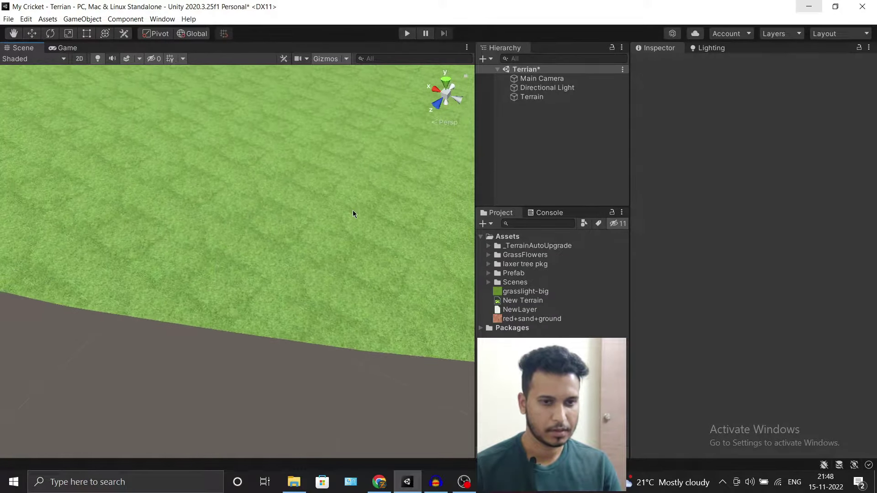
- Select the Terrain, frame it with F and zoom in over the grass
click(352, 212)
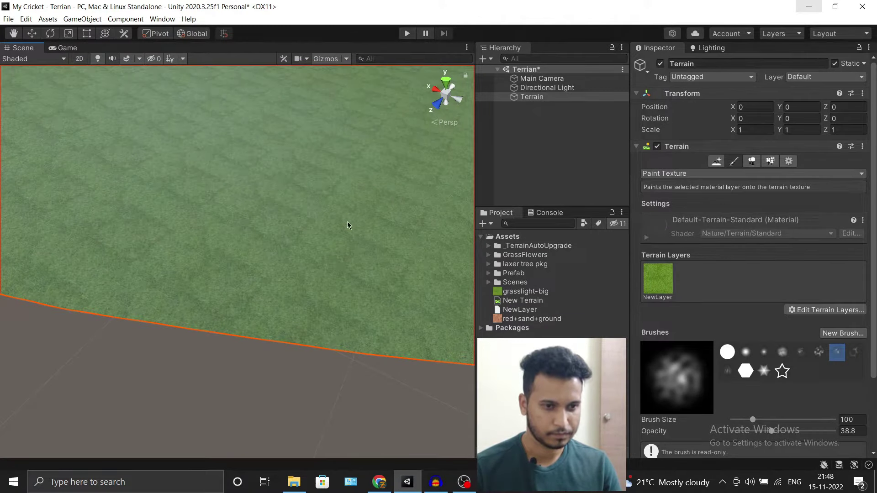
key(f)
scroll(284, 315, up, 2)
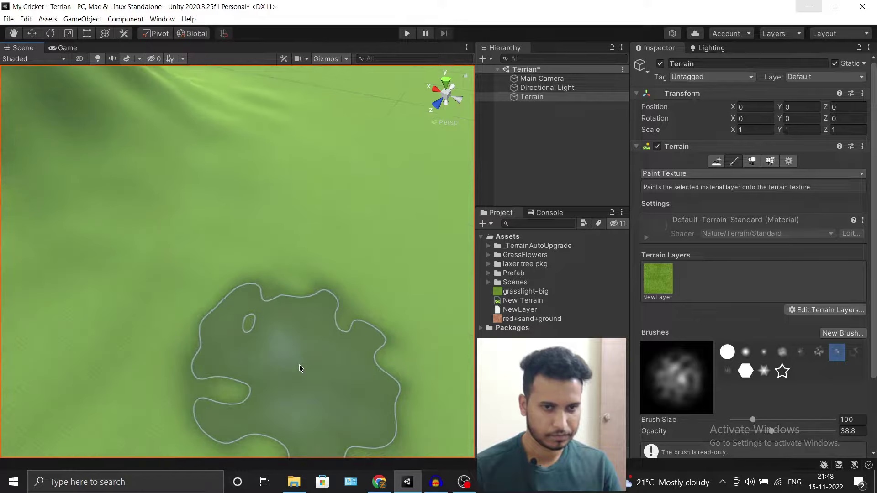
scroll(300, 365, up, 4)
scroll(300, 366, up, 3)
click(185, 258)
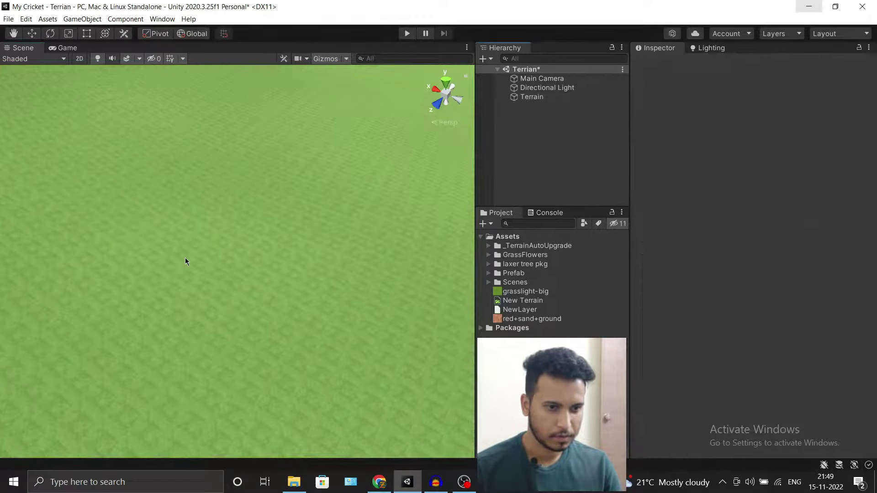
alt+drag(185, 257, 249, 307)
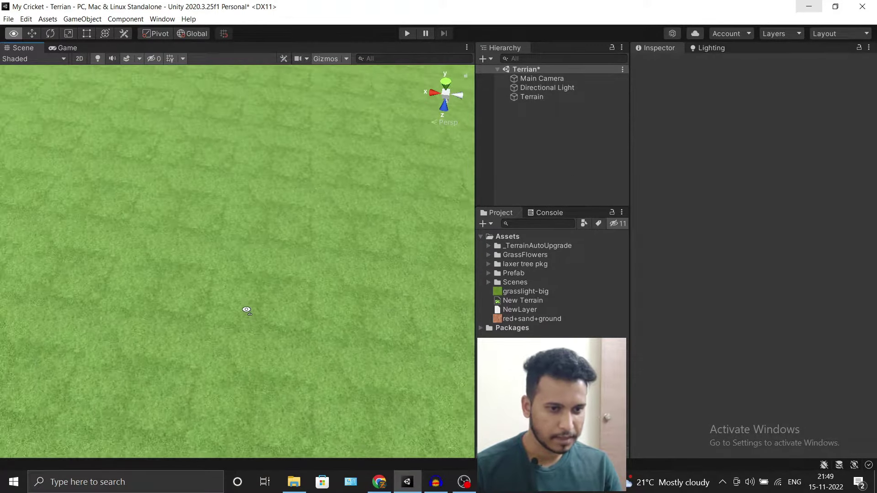
- Fly the camera close to the grass, look around the hills, and reselect the Terrain
scroll(243, 314, up, 2)
scroll(240, 317, up, 2)
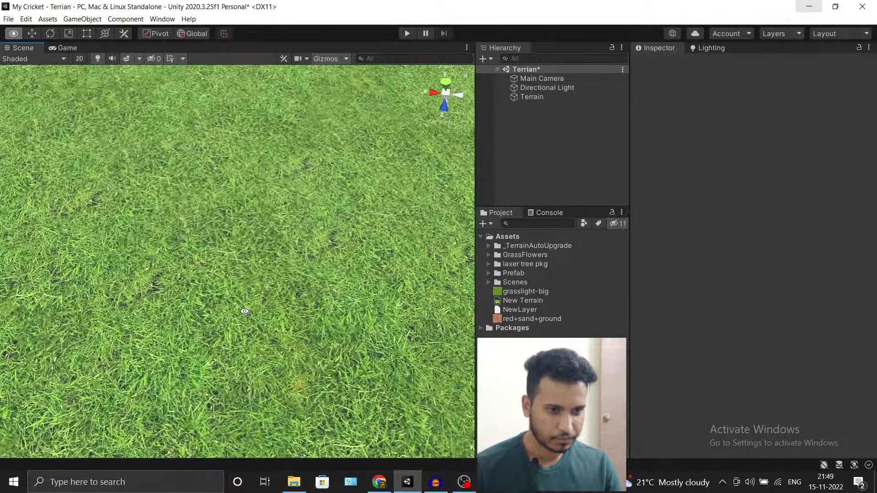
scroll(236, 320, up, 2)
scroll(233, 323, up, 2)
mouse_move(233, 324)
right_down()
mouse_move(203, 307)
mouse_move(244, 246)
mouse_move(137, 118)
mouse_move(161, 102)
mouse_move(301, 111)
mouse_move(602, 210)
right_up()
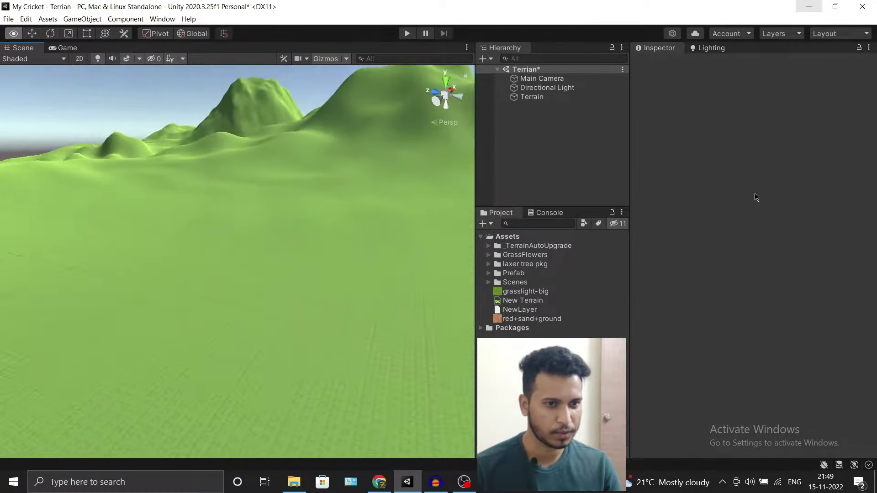
mouse_move(120, 182)
right_down()
mouse_move(120, 244)
mouse_move(637, 195)
mouse_move(155, 206)
mouse_move(847, 166)
mouse_move(847, 220)
right_up()
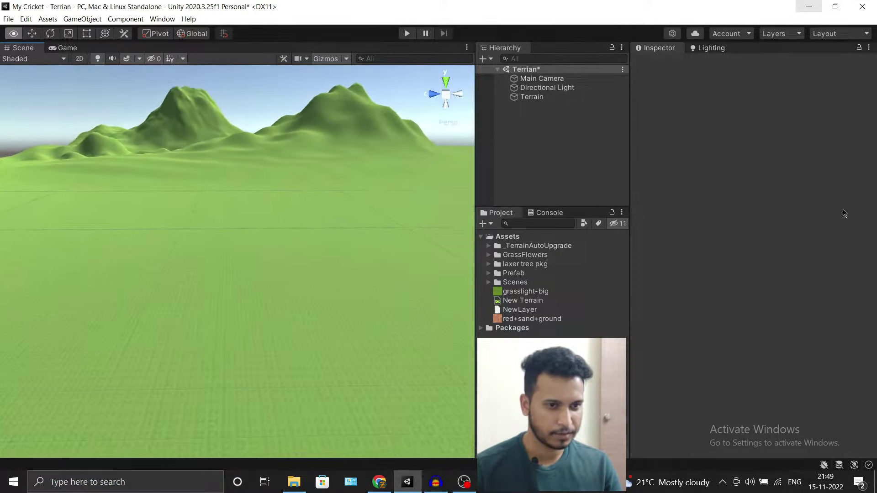
click(531, 97)
- Create layer NewLayer 1 from the red+sand+ground texture and reselect the Terrain
click(821, 312)
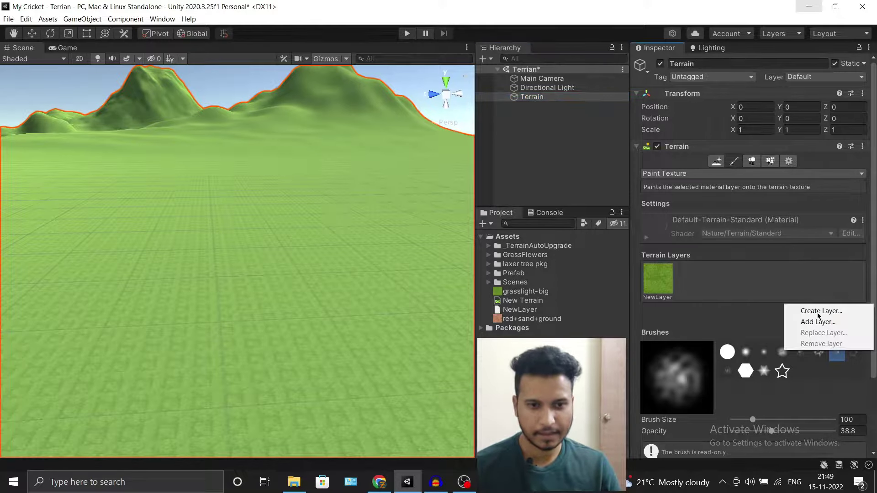
click(821, 312)
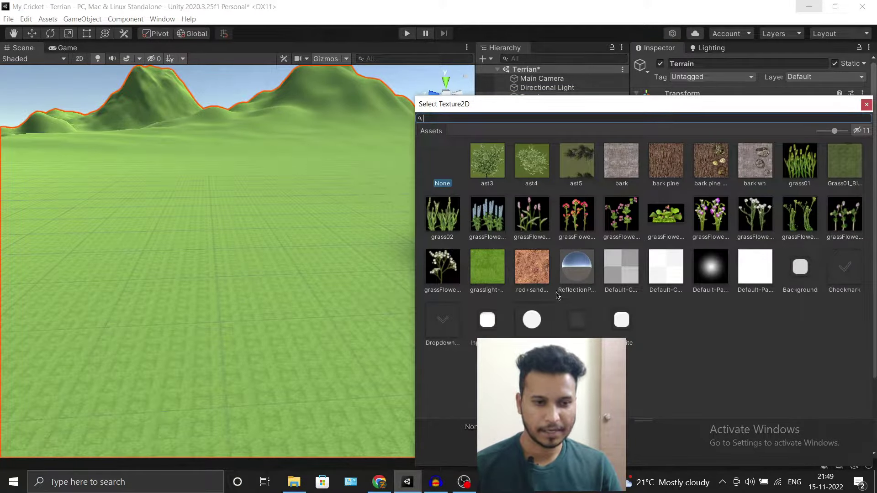
click(528, 278)
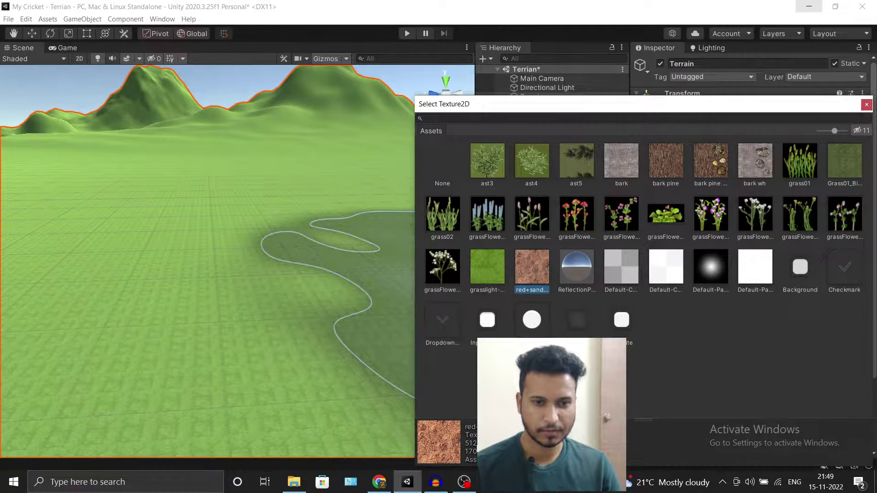
double_click(538, 269)
click(550, 330)
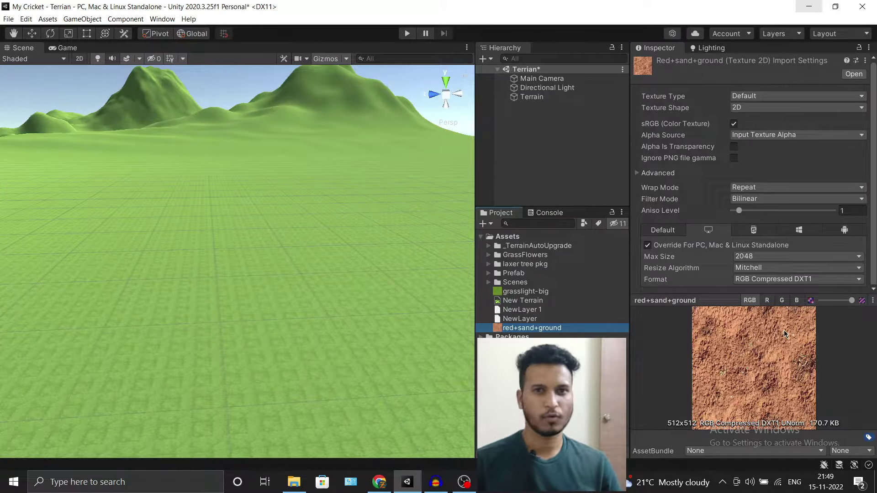
click(532, 97)
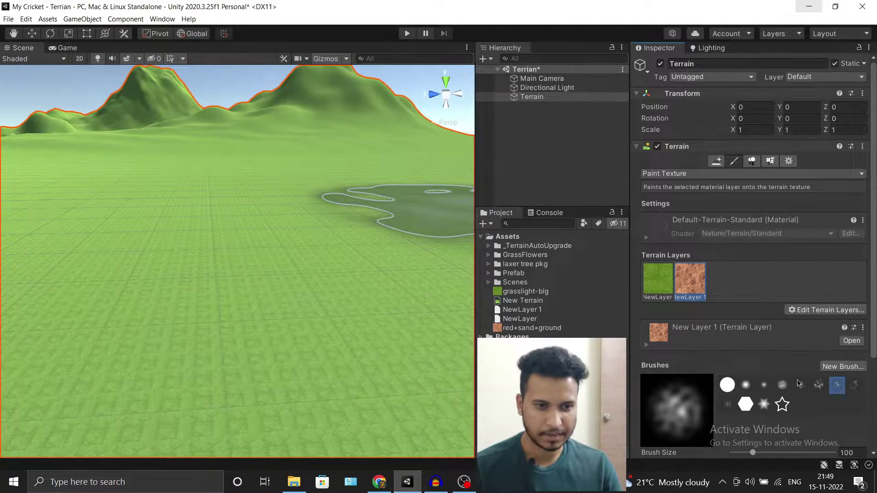
- With a noisy brush (size 34, opacity 20.6), paint the first red sand path strokes across the terrain
click(819, 385)
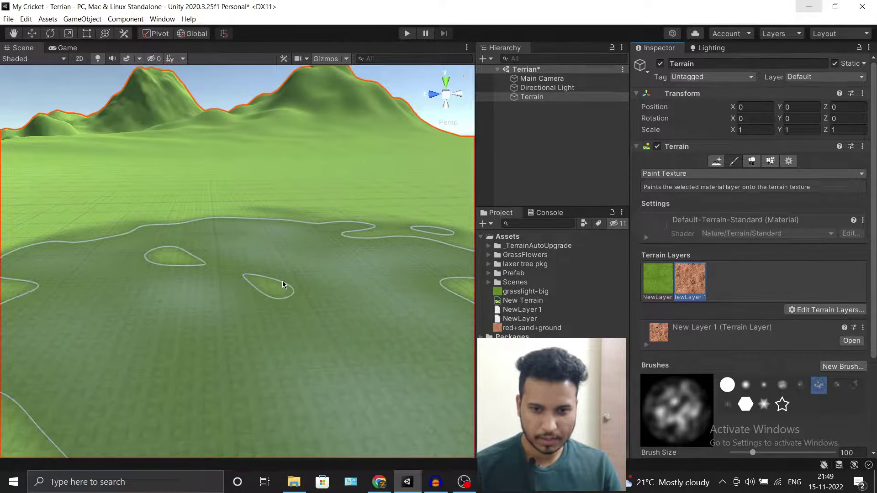
scroll(783, 392, down, 5)
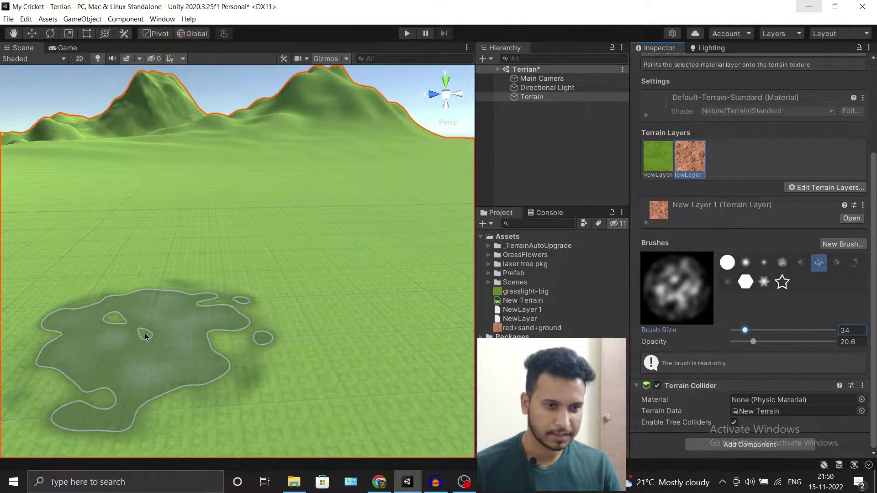
drag(144, 334, 274, 234)
scroll(280, 285, down, 2)
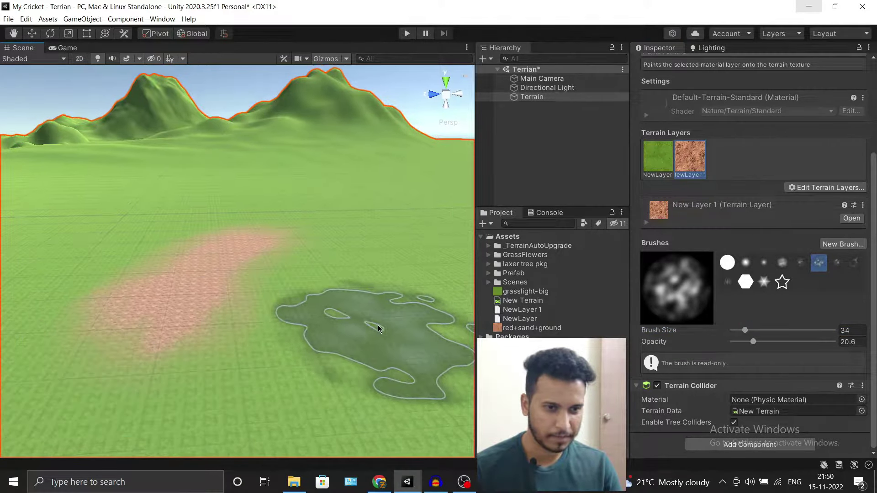
drag(277, 234, 98, 306)
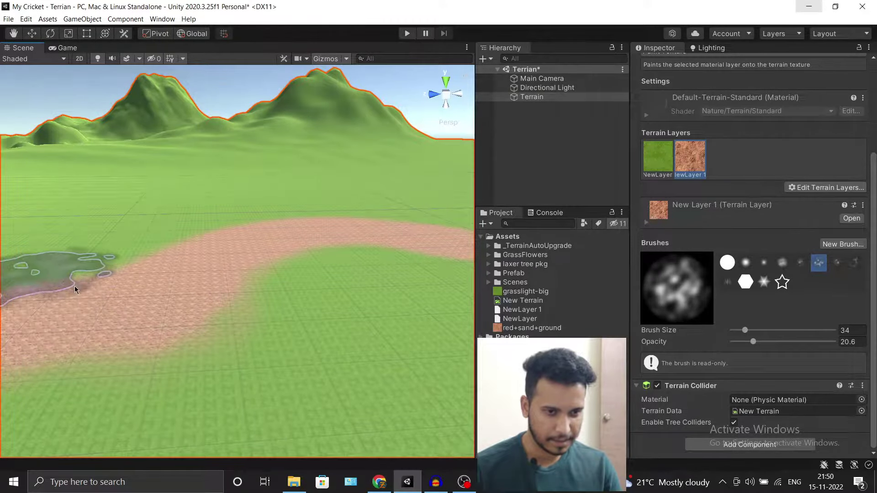
middle_drag(75, 286, 324, 448)
right_drag(201, 347, 201, 360)
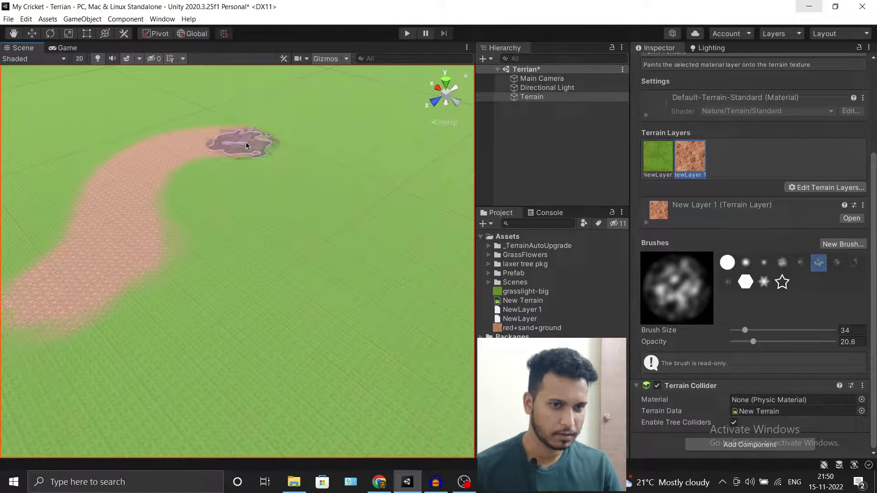
drag(245, 142, 416, 125)
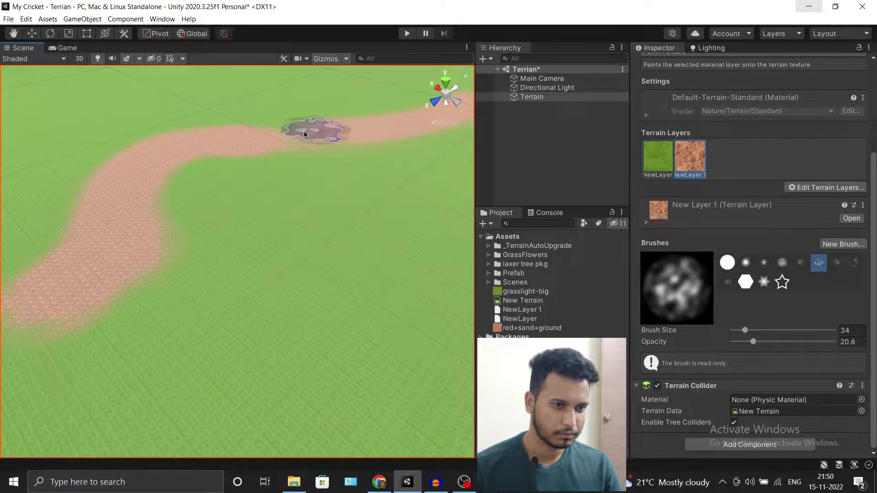
- Add a joining sand patch, a side branch and an upper-right extension to the path
middle_drag(190, 190, 242, 207)
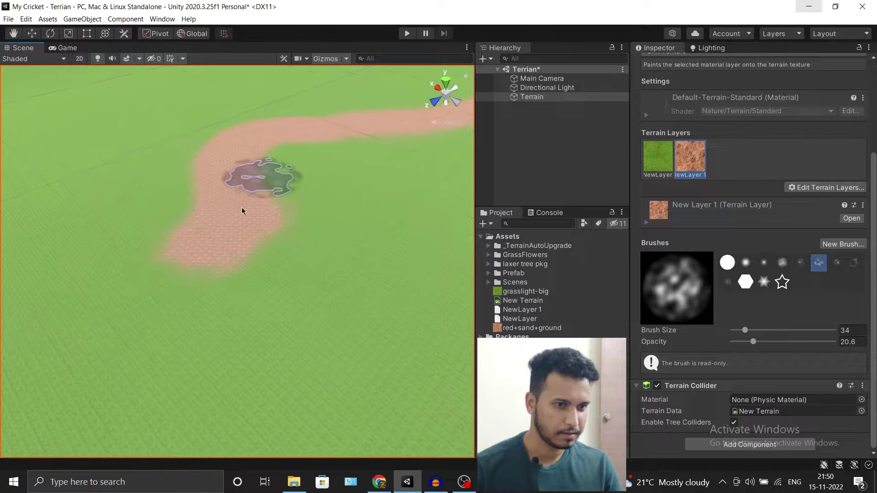
middle_drag(31, 368, 144, 150)
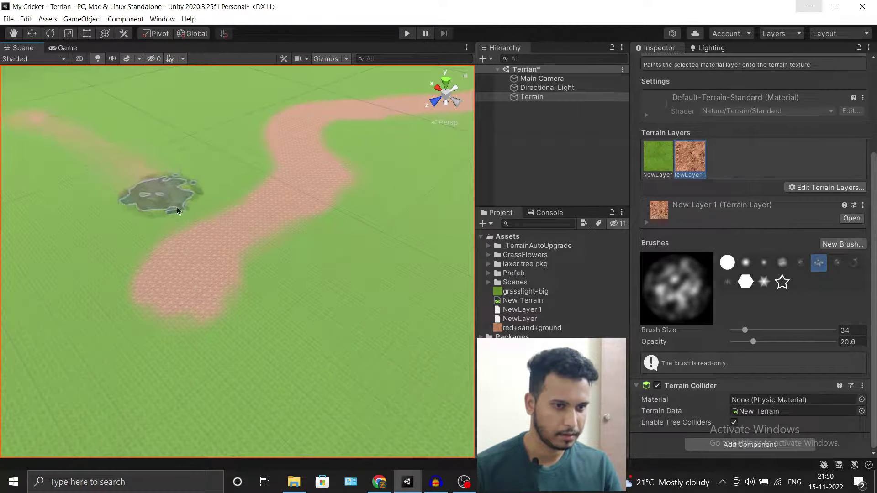
drag(177, 210, 140, 187)
scroll(106, 180, down, 2)
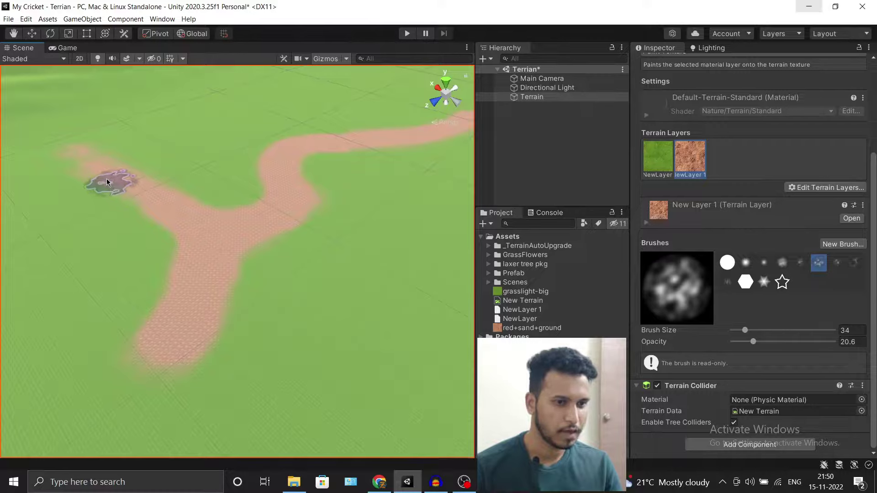
drag(166, 352, 108, 426)
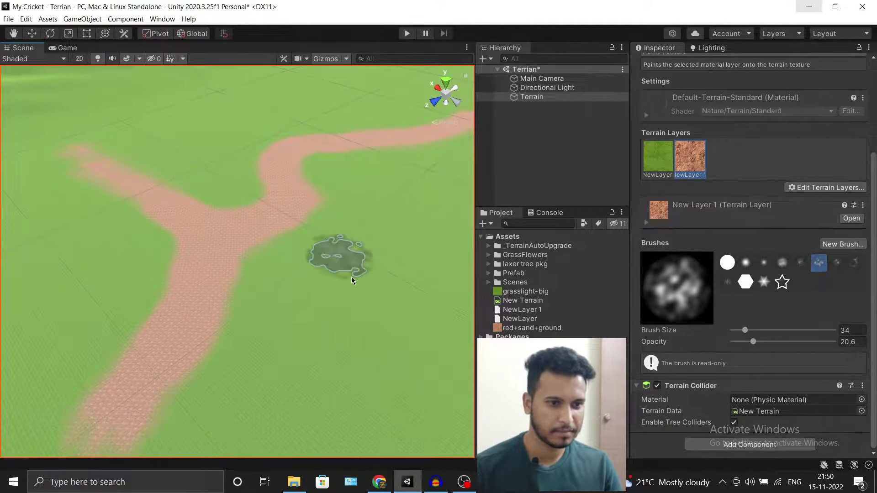
scroll(411, 258, down, 2)
middle_drag(409, 203, 281, 315)
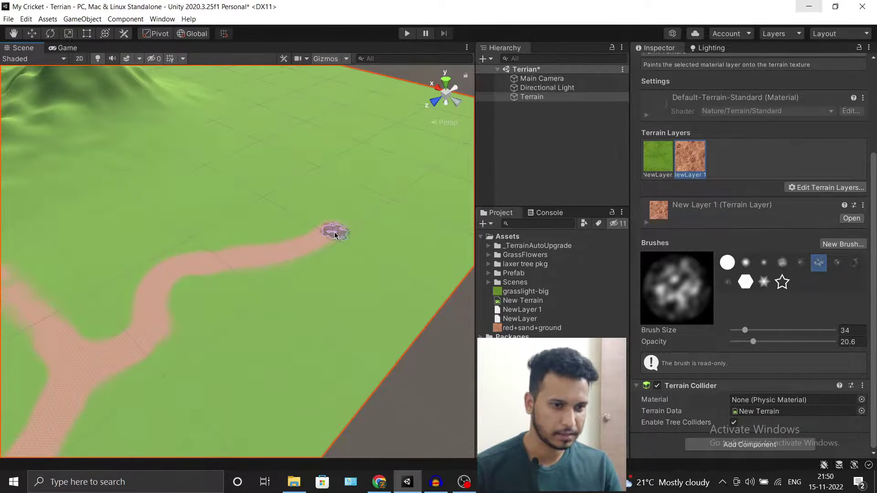
drag(334, 232, 350, 198)
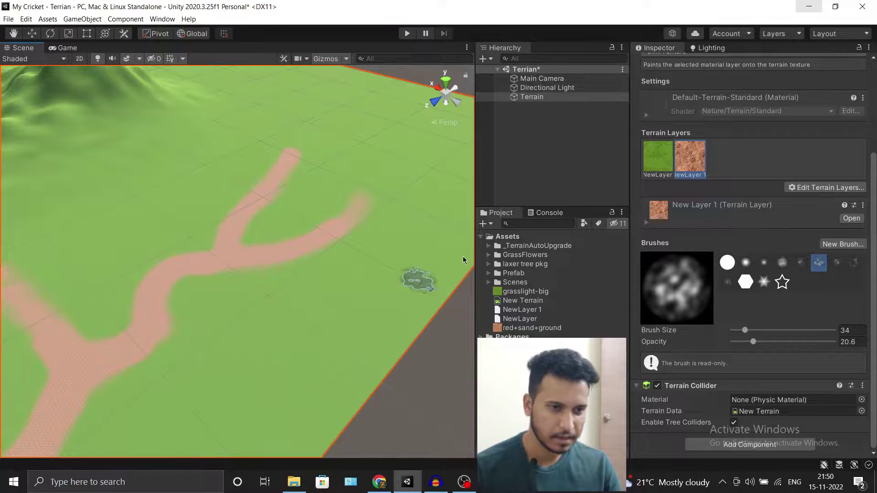
click(468, 292)
mouse_move(332, 277)
alt+mouse_down()
mouse_move(310, 305)
mouse_move(278, 296)
mouse_move(204, 157)
alt+mouse_up()
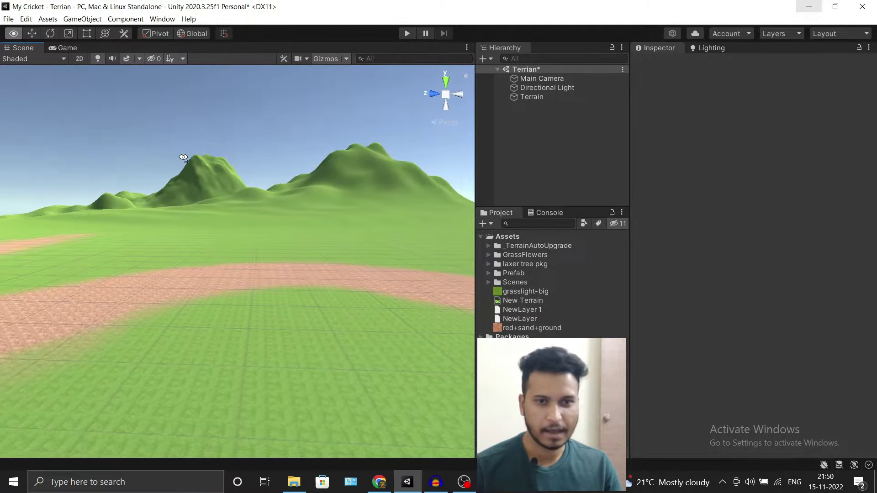
- Select the Terrain and switch it to the Paint Trees tool
alt+drag(204, 158, 240, 137)
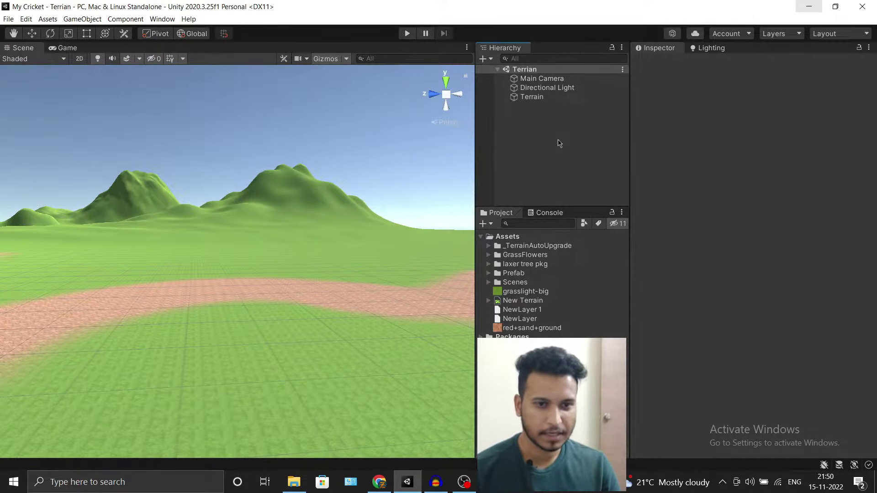
click(557, 97)
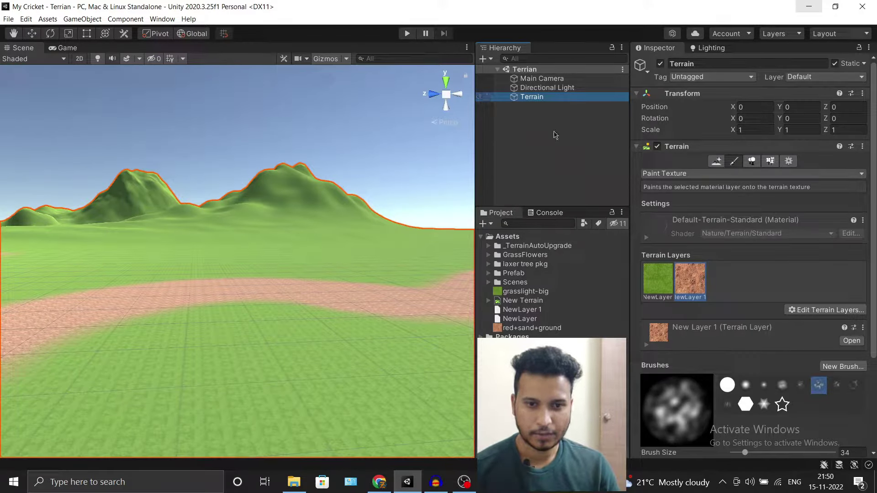
click(751, 162)
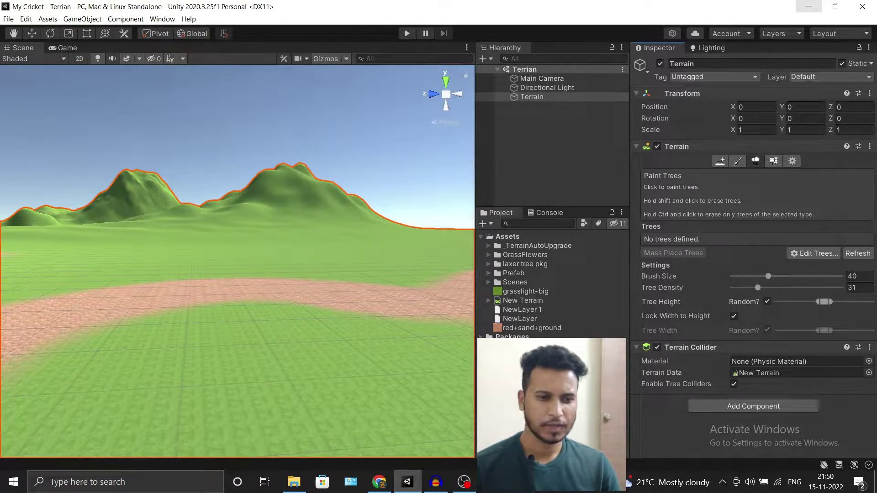
- Search the Asset Store for 'trees' and browse the 2463 results, such as Trees Variety
click(379, 482)
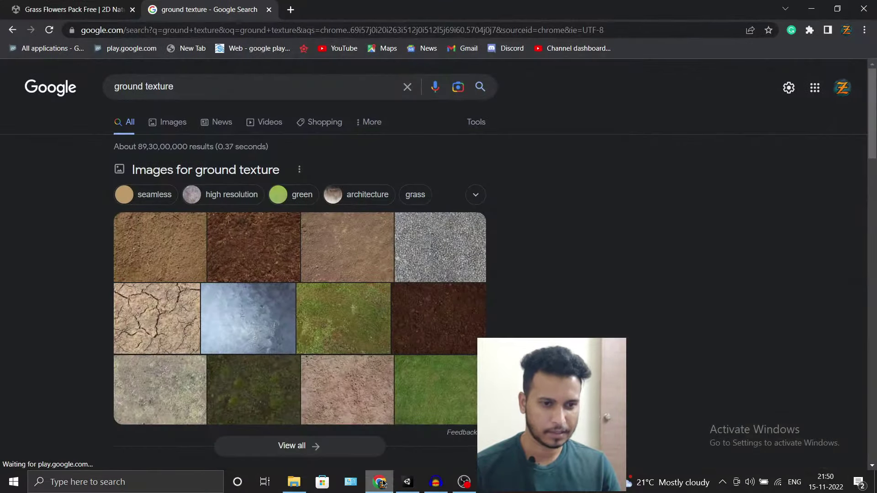
key(ctrl+Tab)
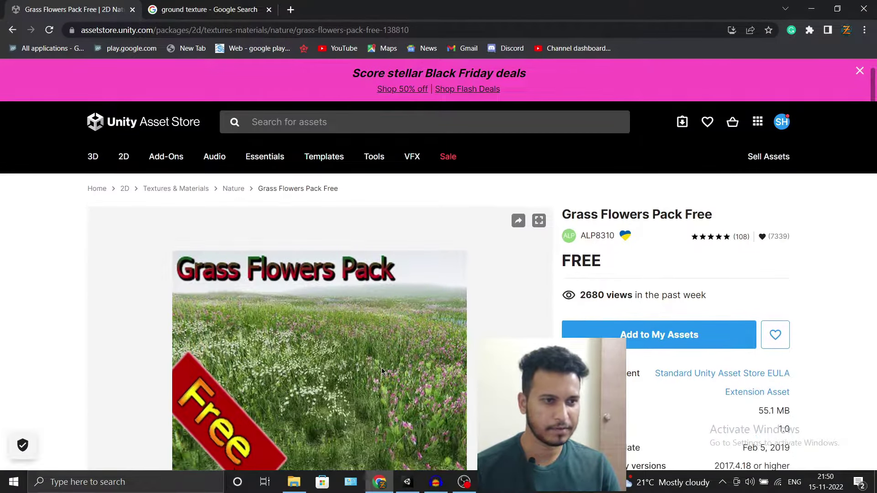
scroll(382, 371, down, 3)
scroll(12, 67, up, 4)
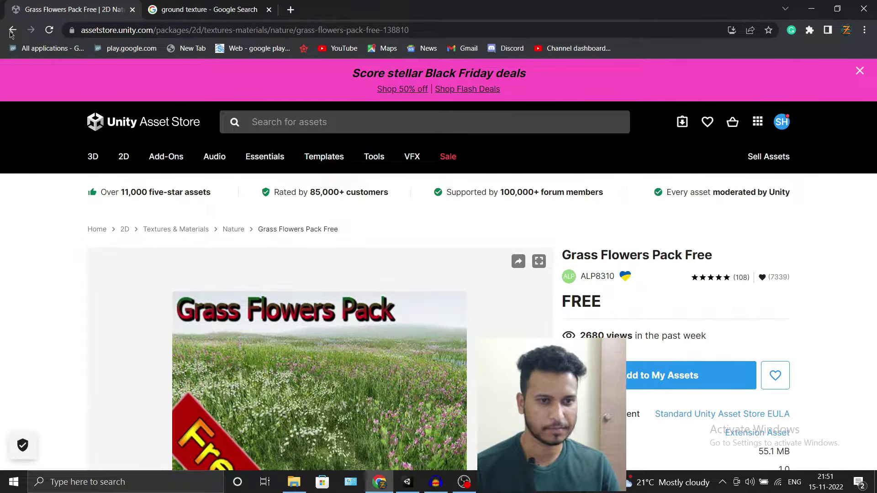
click(369, 123)
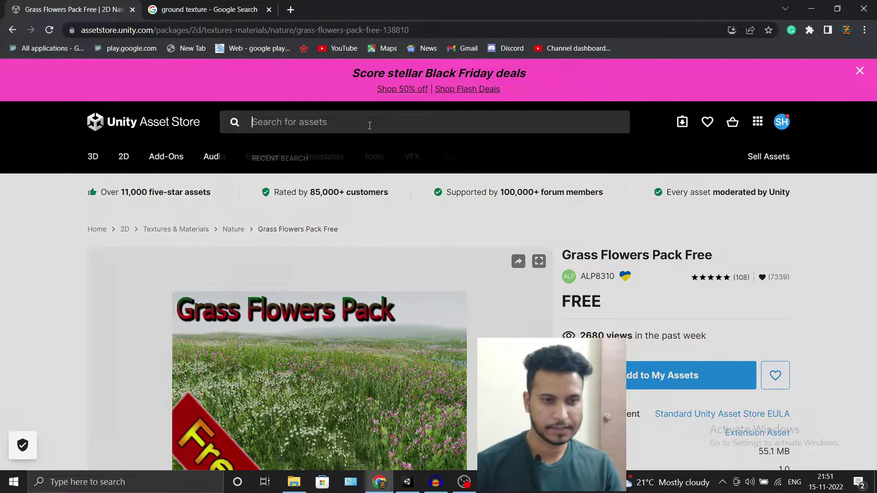
text(trees)
key(Return)
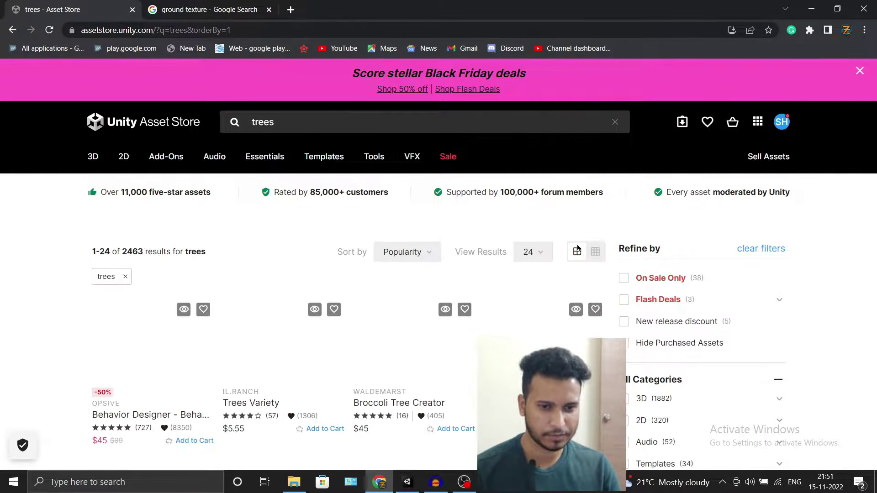
scroll(707, 389, down, 2)
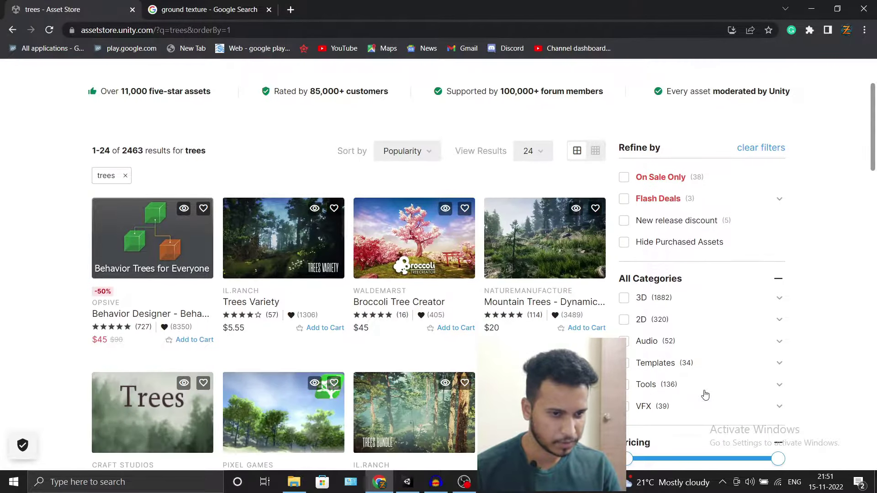
scroll(705, 394, down, 3)
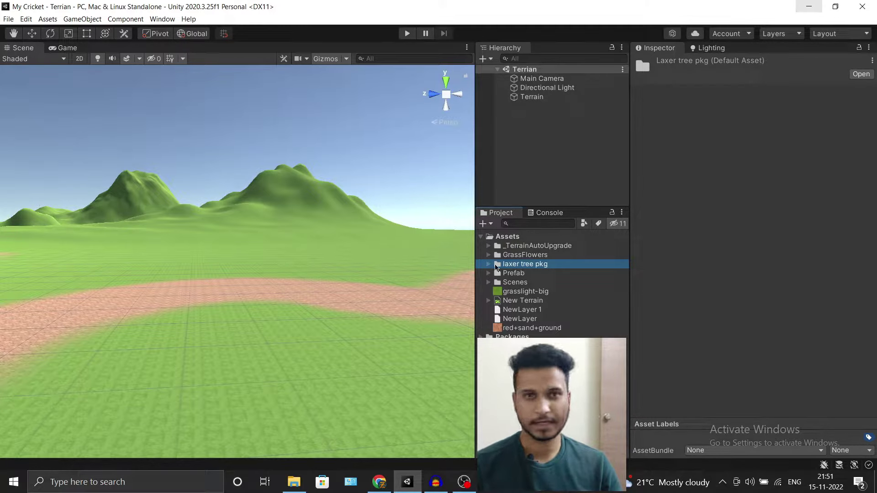
- Open the laxer tree pkg Mobile folder and add baum ld0 (enhanced) as the first terrain tree
double_click(543, 265)
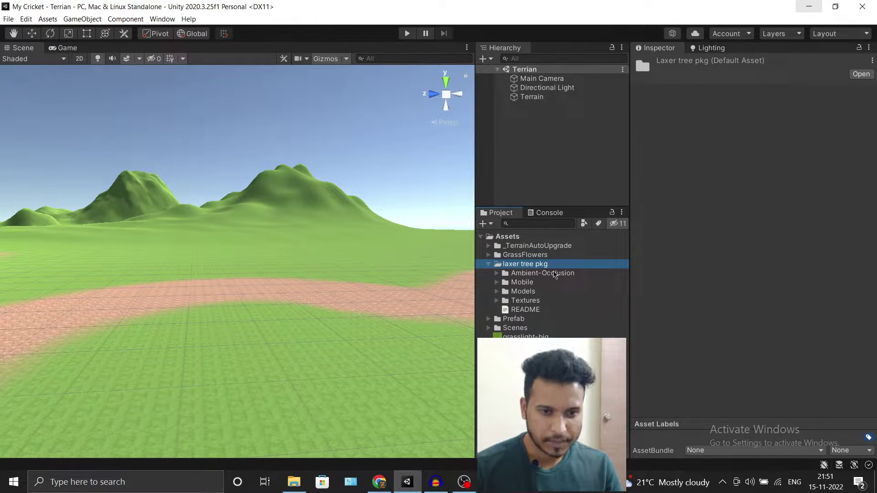
click(531, 97)
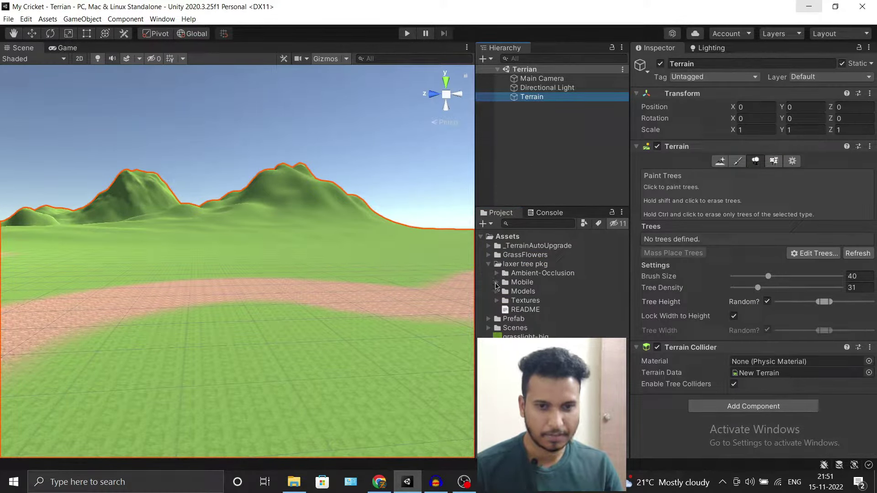
click(497, 283)
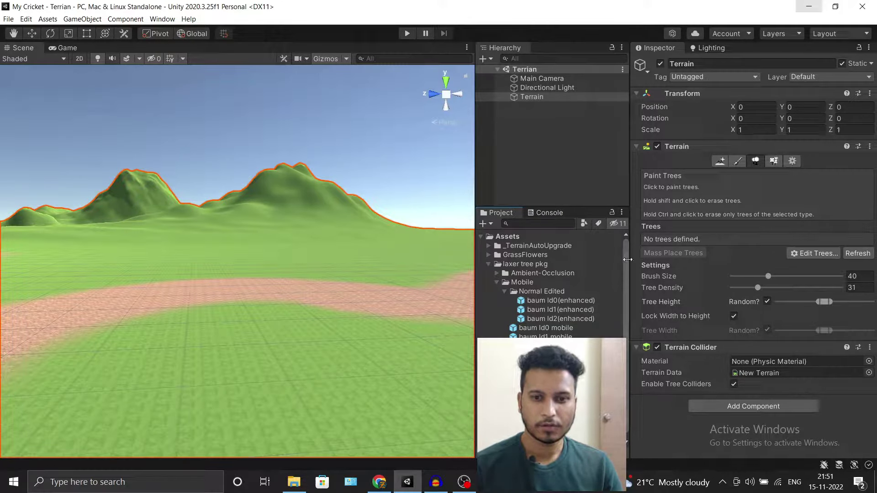
click(812, 254)
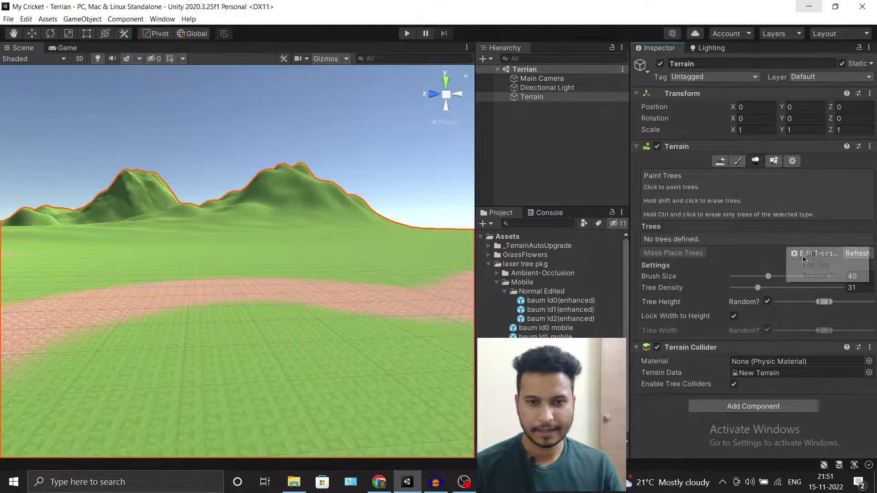
click(820, 253)
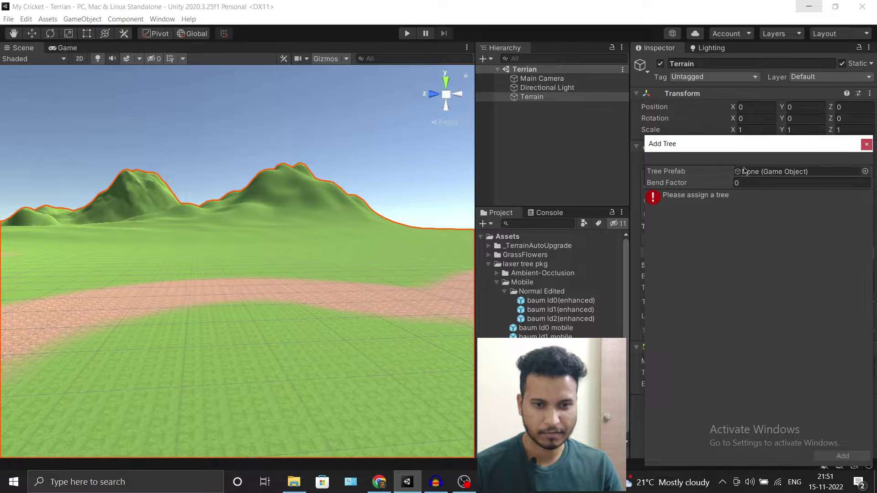
drag(583, 298, 779, 174)
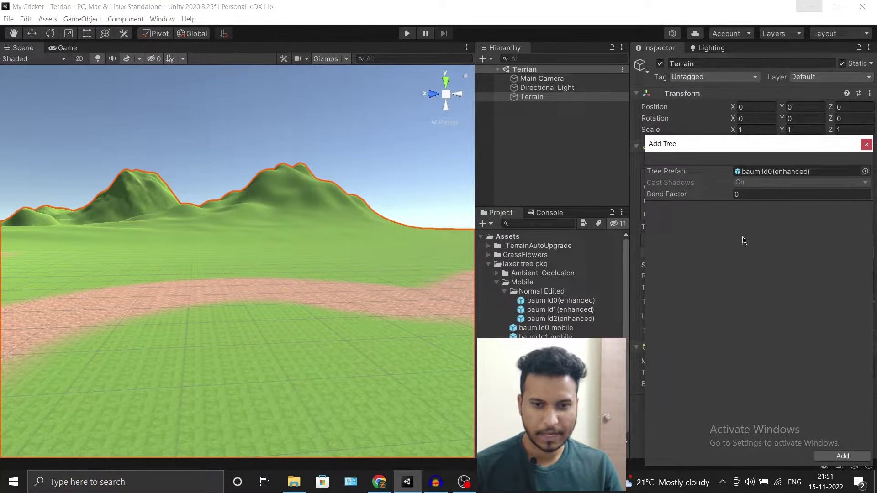
click(843, 457)
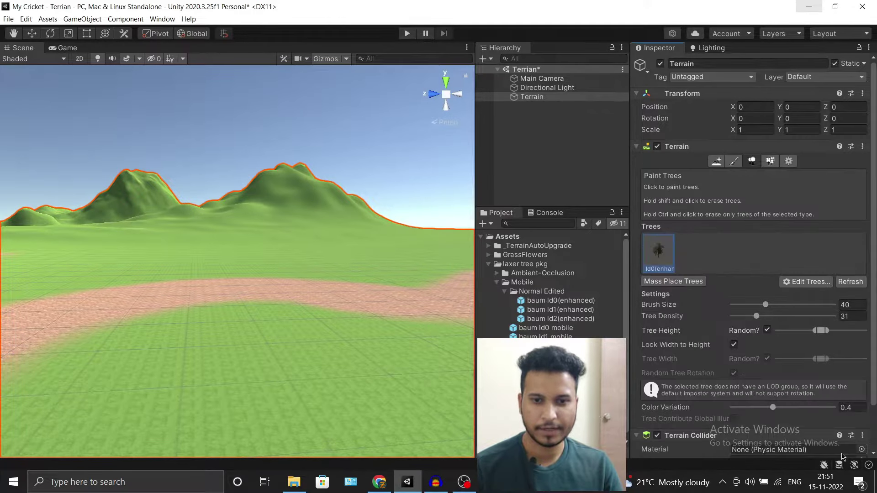
- Add baum ld1 and ld2 (enhanced) as tree types, then select ld0 for painting
click(806, 281)
click(803, 280)
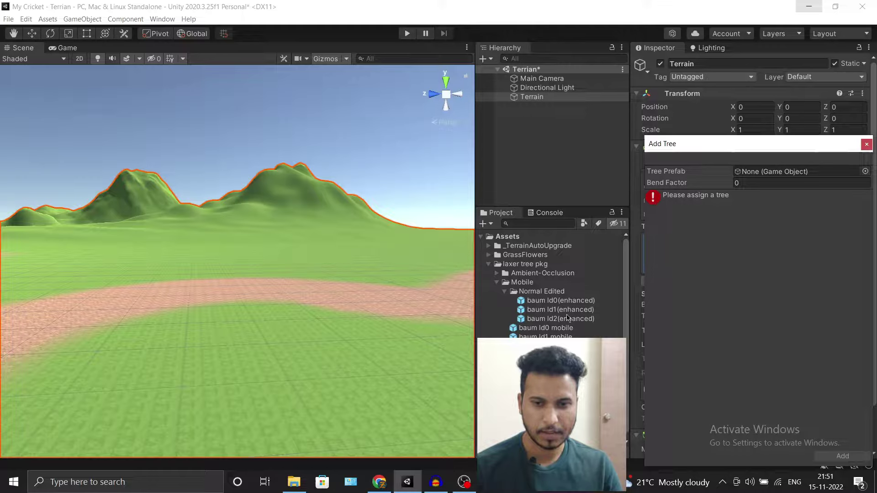
drag(560, 310, 800, 172)
click(843, 457)
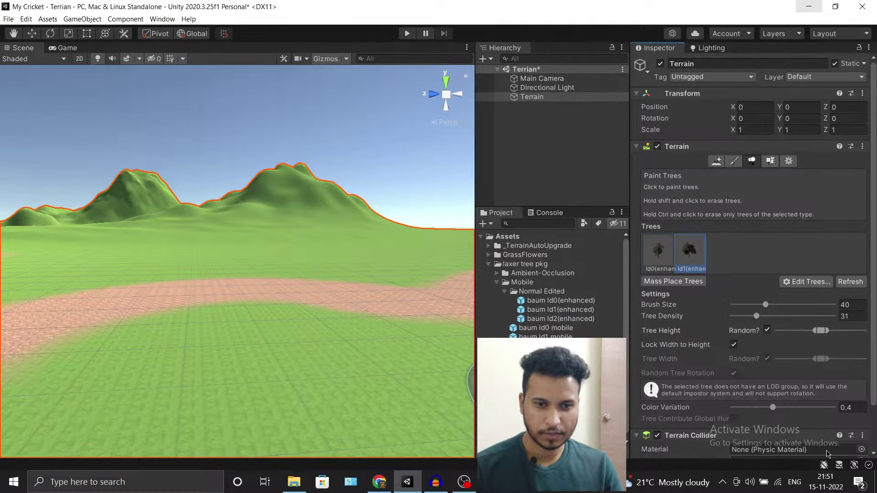
click(805, 281)
click(804, 280)
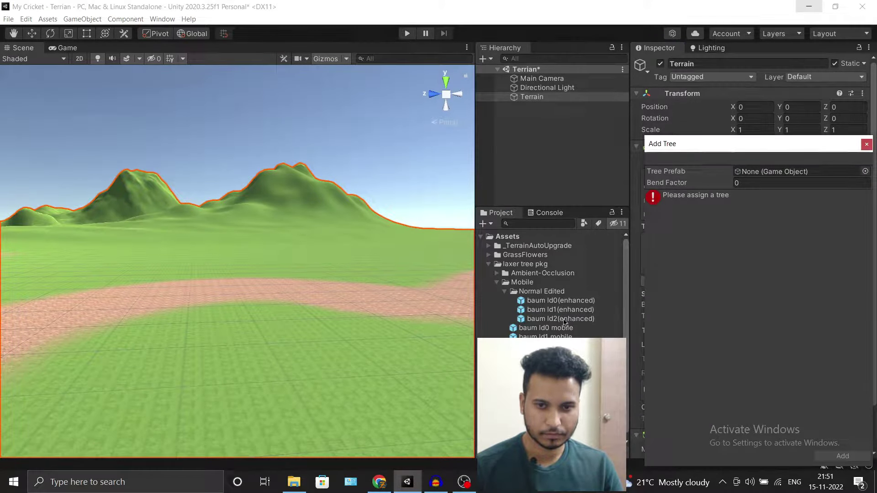
drag(564, 322, 772, 223)
drag(795, 163, 797, 172)
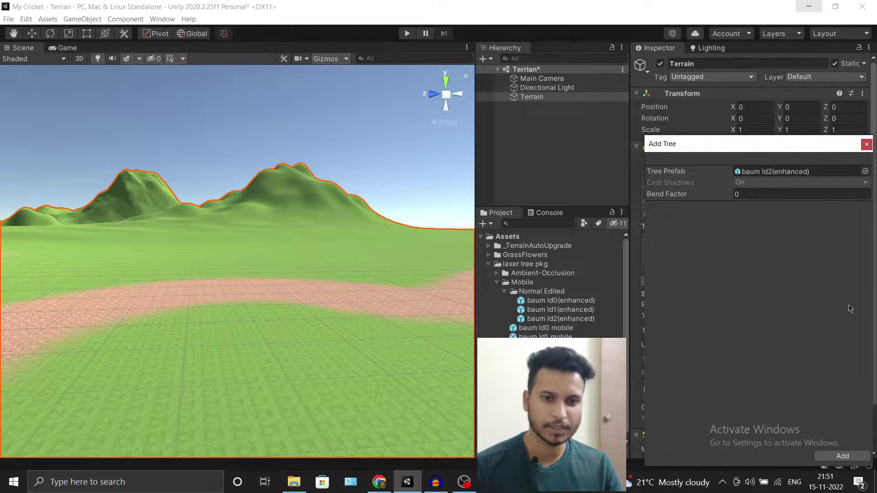
click(844, 457)
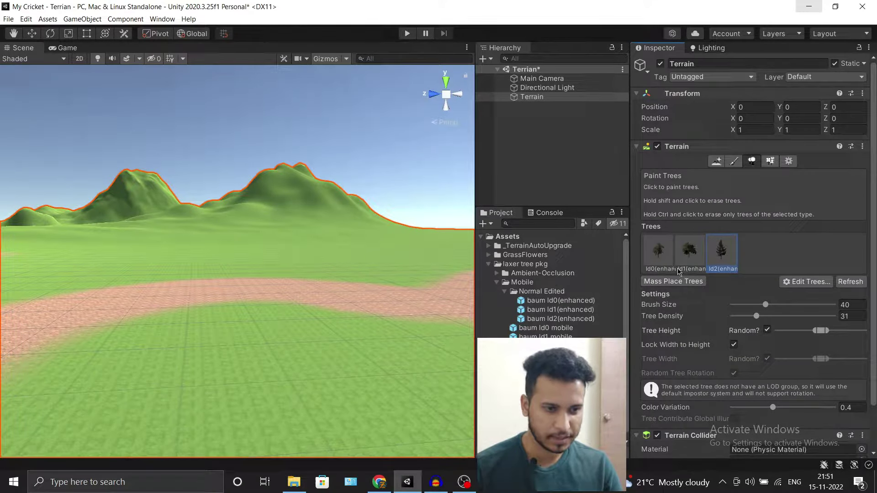
click(658, 251)
- Paint clusters of baum trees across the terrain around the red sand paths
click(217, 381)
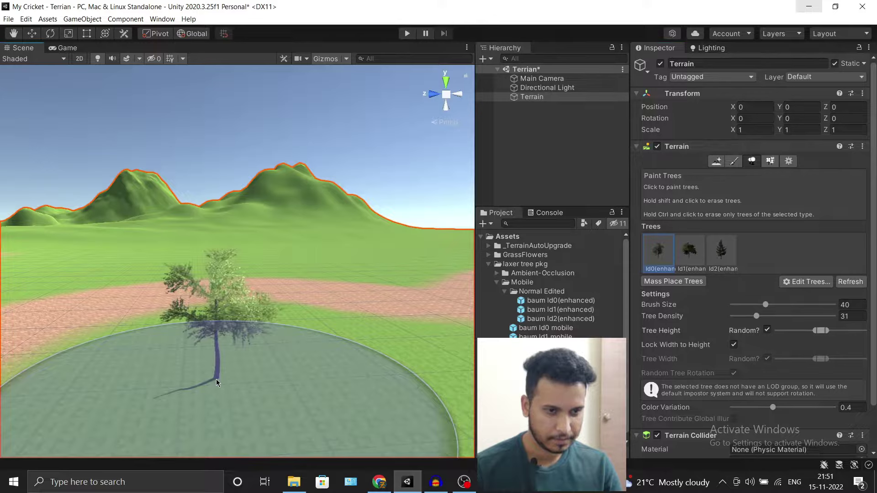
scroll(217, 382, down, 5)
scroll(252, 327, down, 3)
drag(252, 327, 319, 348)
scroll(140, 351, up, 5)
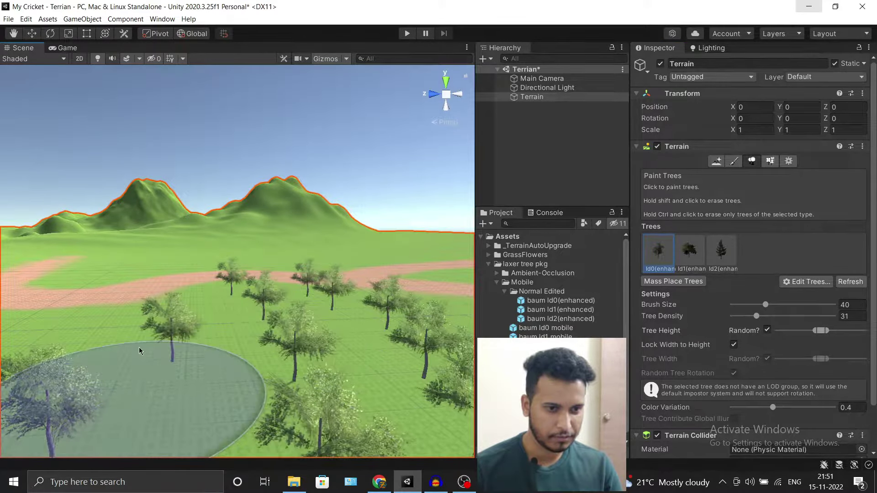
scroll(283, 354, down, 3)
click(293, 351)
scroll(282, 354, up, 3)
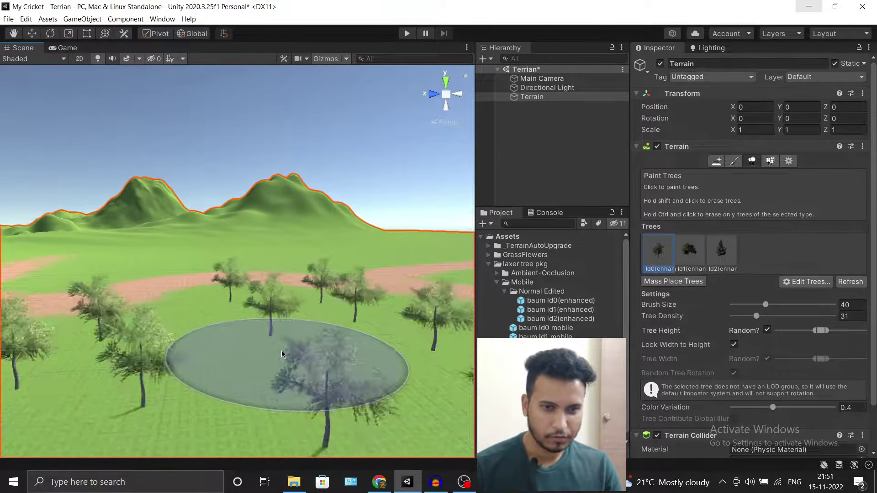
scroll(282, 354, up, 2)
scroll(282, 353, down, 4)
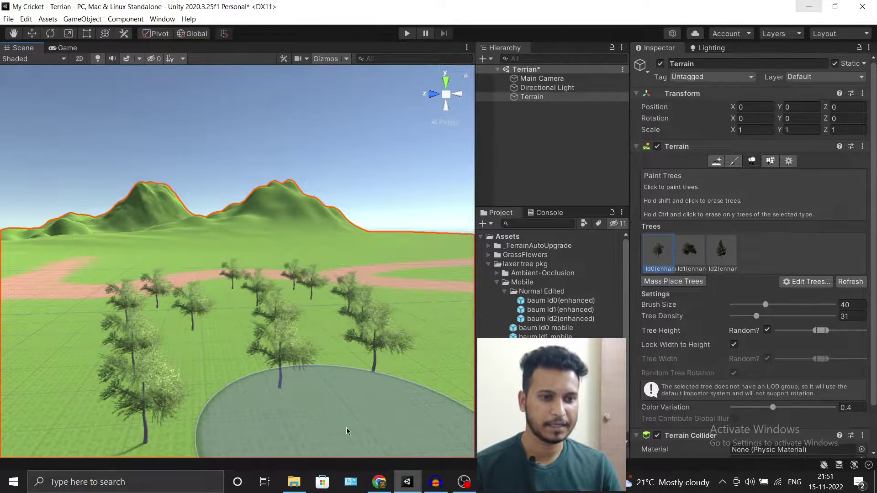
scroll(346, 427, down, 2)
scroll(346, 427, down, 2)
scroll(346, 427, down, 2)
scroll(346, 428, down, 1)
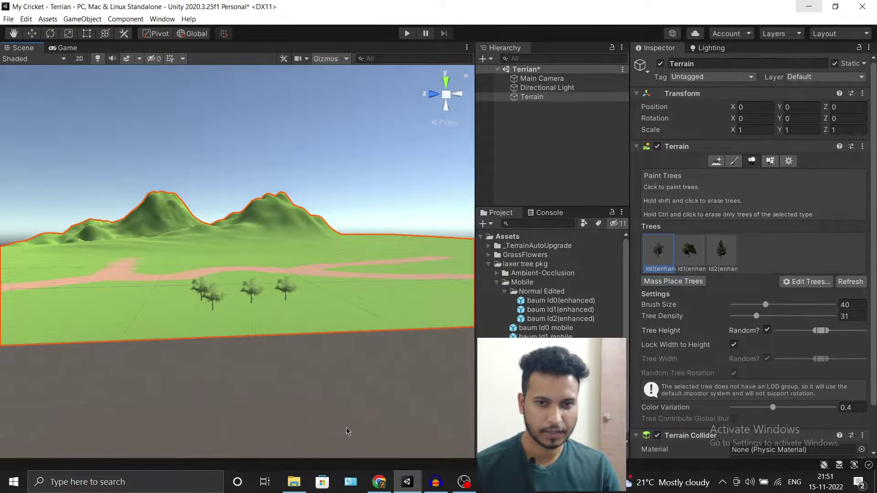
scroll(346, 427, down, 1)
- Bring up the terrain's Terrain Settings page and scroll down through it
scroll(346, 428, up, 1)
scroll(346, 427, up, 1)
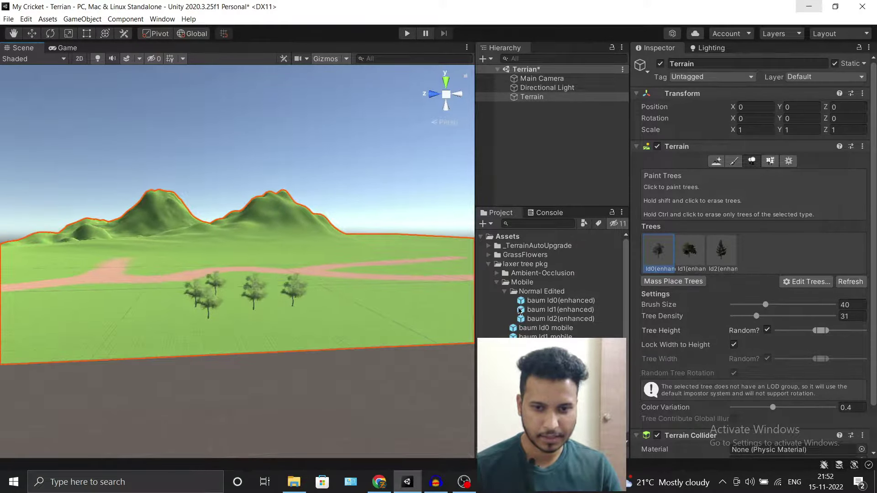
click(788, 161)
scroll(787, 321, down, 3)
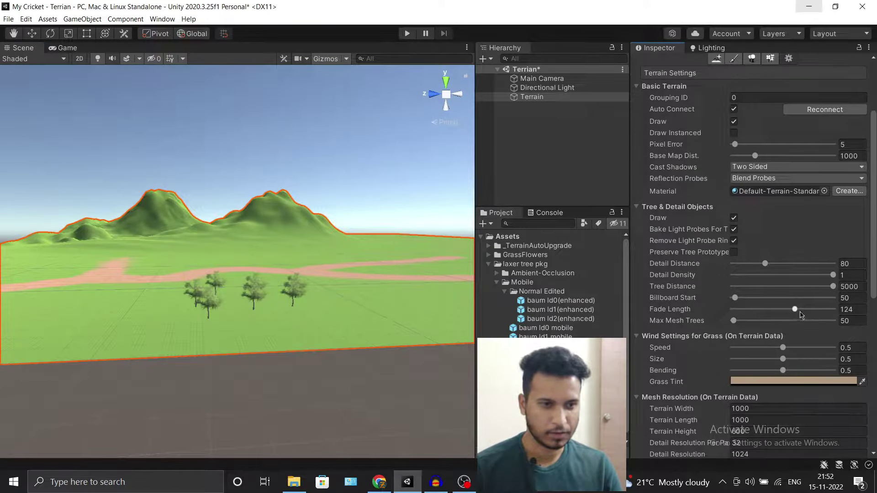
- Set the terrain's tree Fade Length to 200
drag(799, 313, 854, 309)
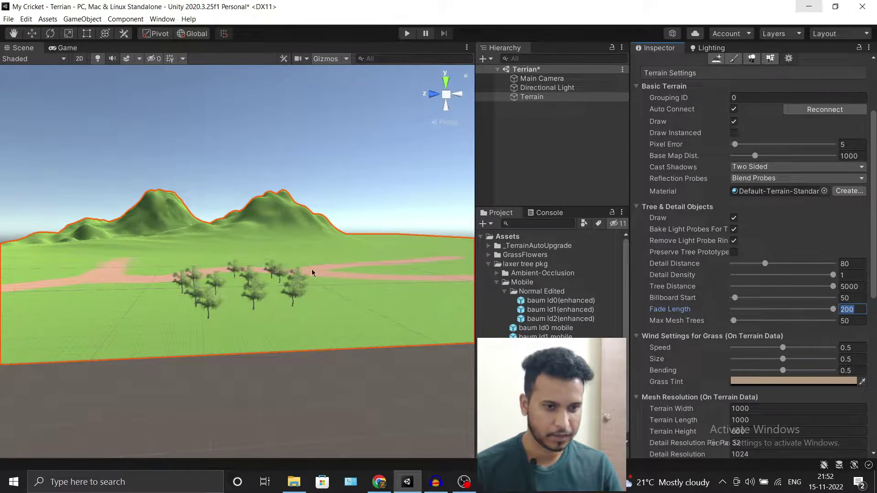
scroll(253, 311, up, 2)
scroll(253, 311, up, 1)
scroll(367, 320, up, 2)
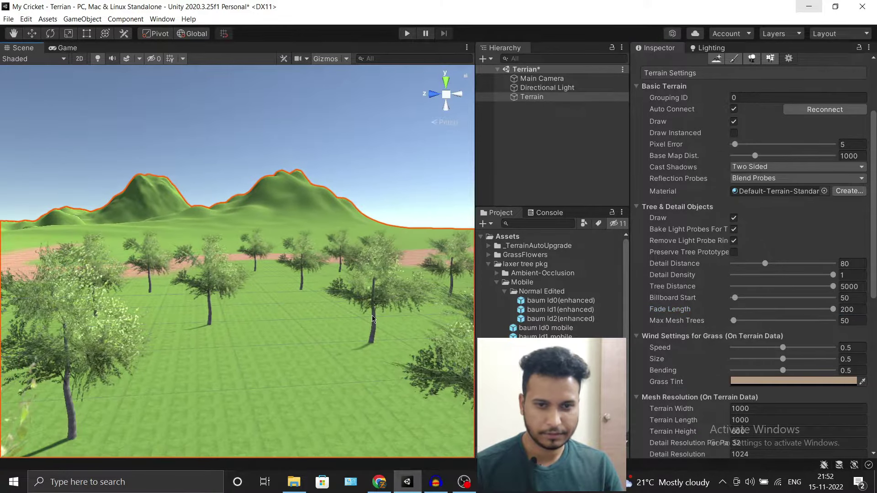
scroll(371, 318, down, 5)
- Back in Paint Trees, collapse the laxer tree pkg folder and raise Tree Density from 31 to 51
click(539, 98)
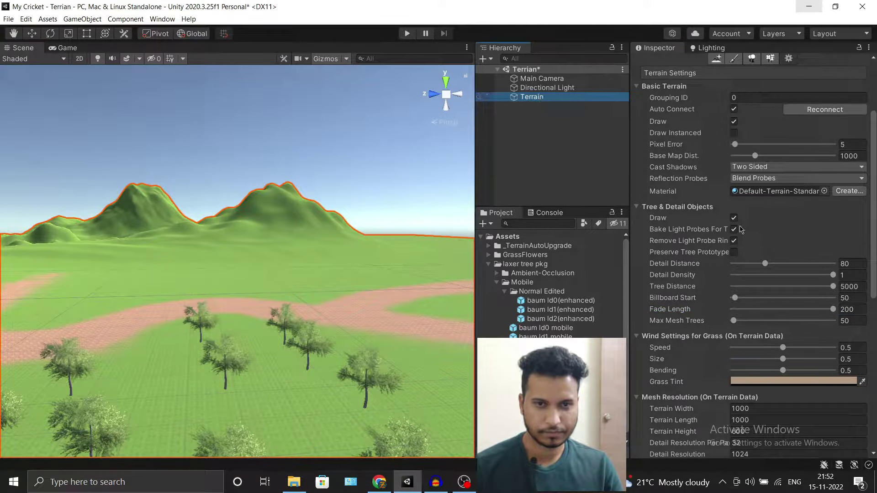
click(742, 60)
click(751, 59)
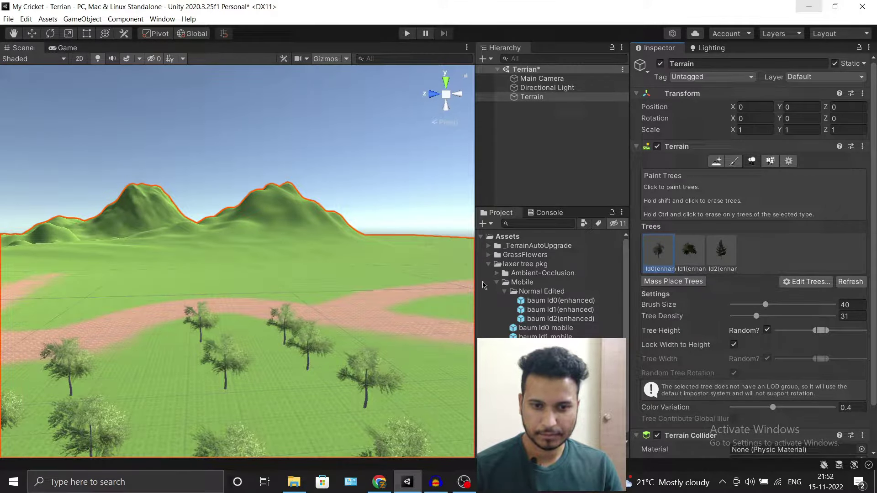
click(487, 264)
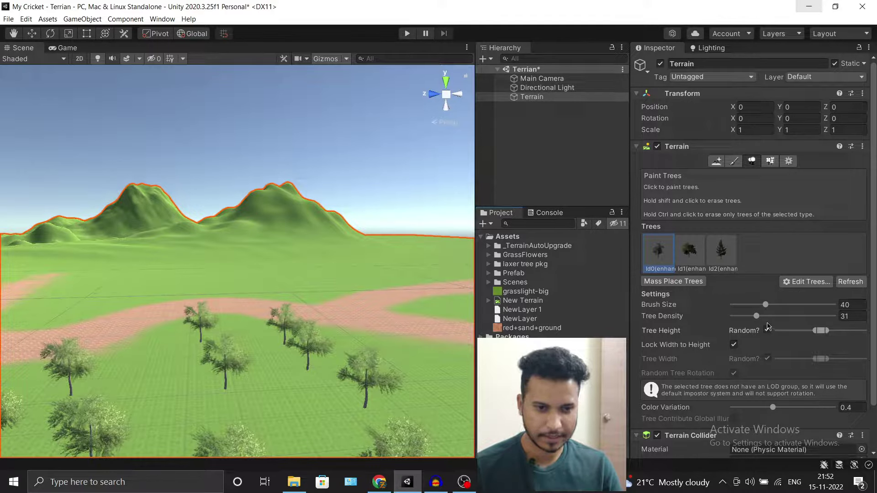
drag(757, 321, 781, 321)
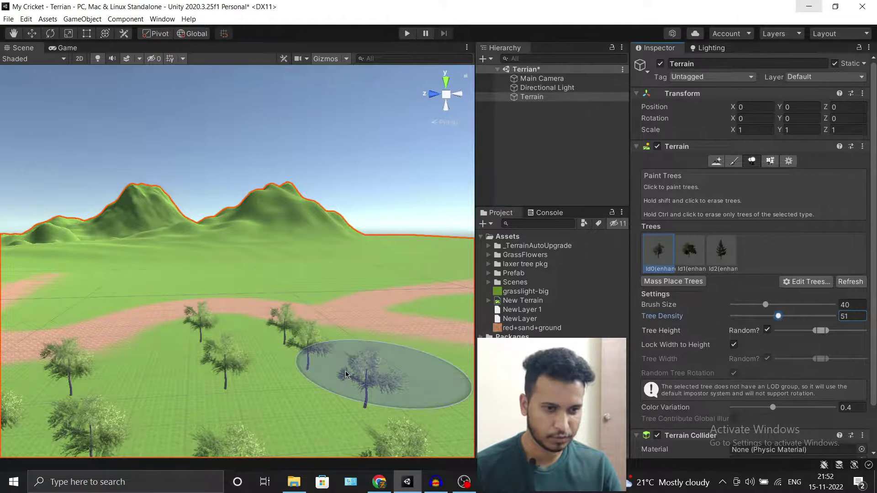
- Paint a trial patch at Tree Density 99, undo it, and reset density to 45
drag(333, 354, 220, 413)
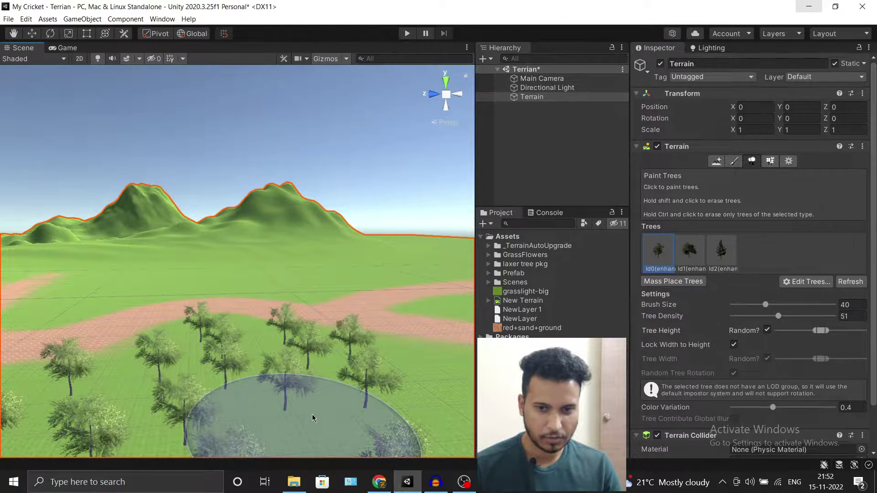
drag(780, 321, 833, 321)
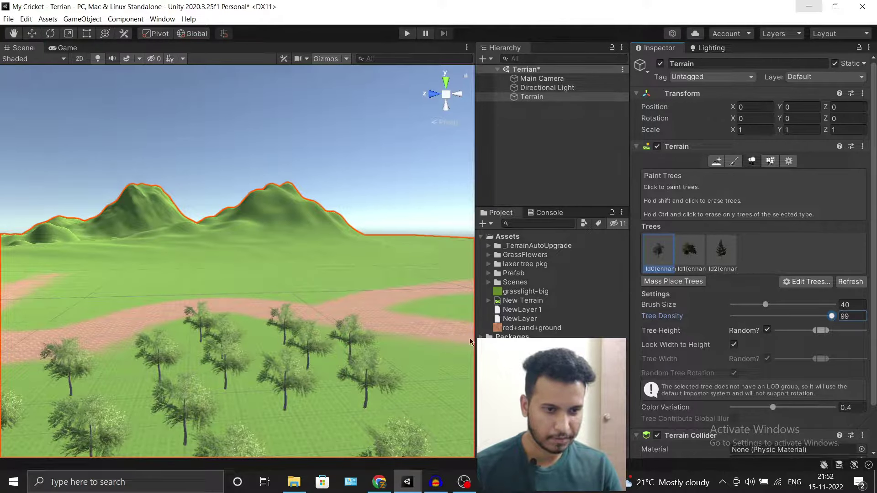
drag(254, 364, 265, 424)
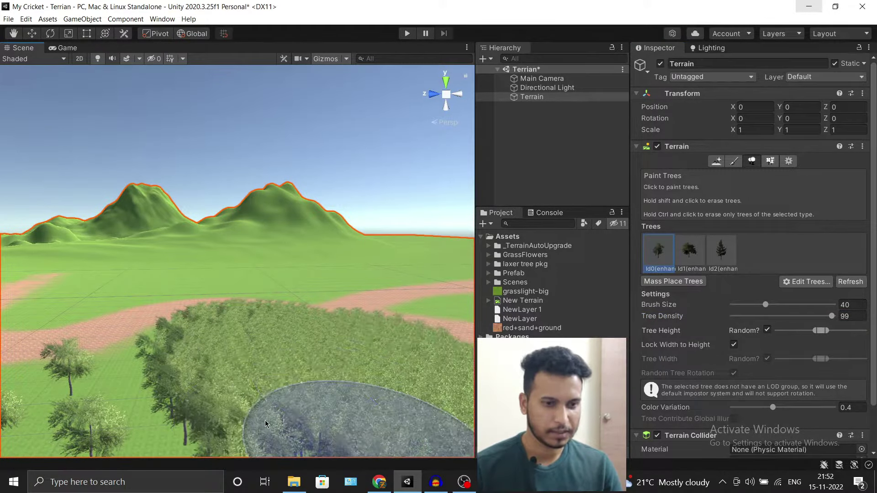
key(ctrl+z)
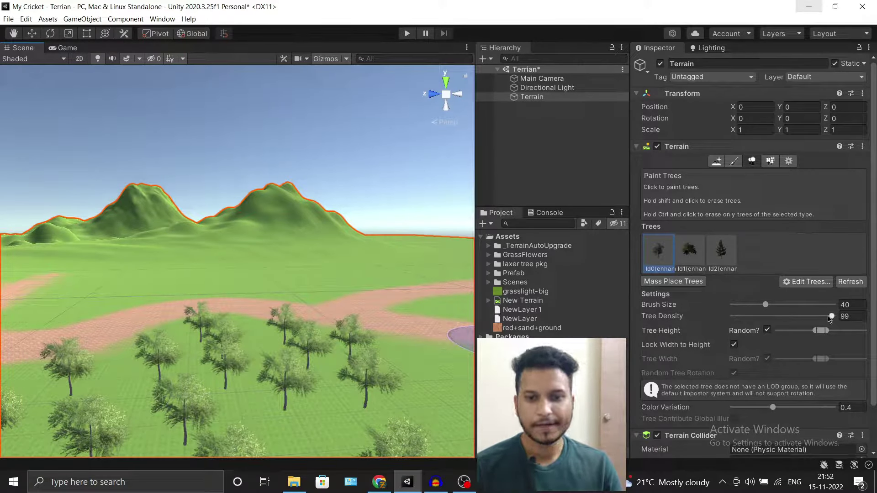
drag(831, 316, 771, 316)
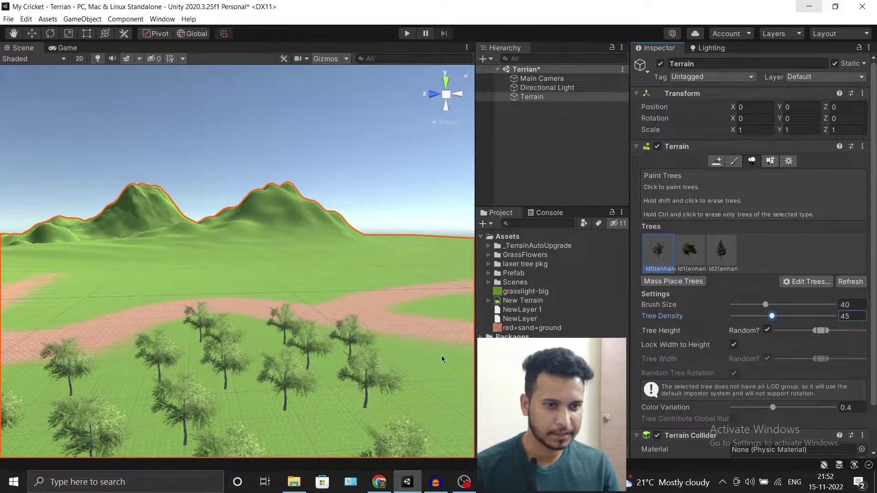
scroll(314, 371, up, 10)
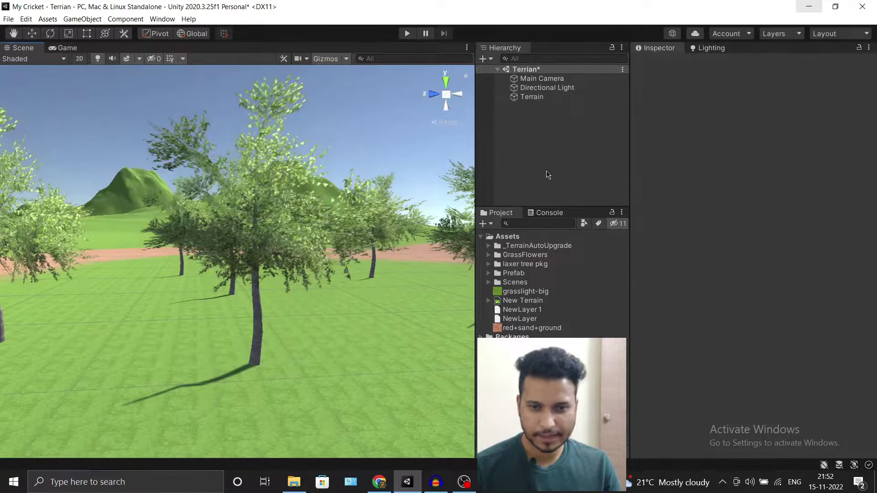
- Select the third tree type and paint baum ld2 conifers across the terrain
click(532, 96)
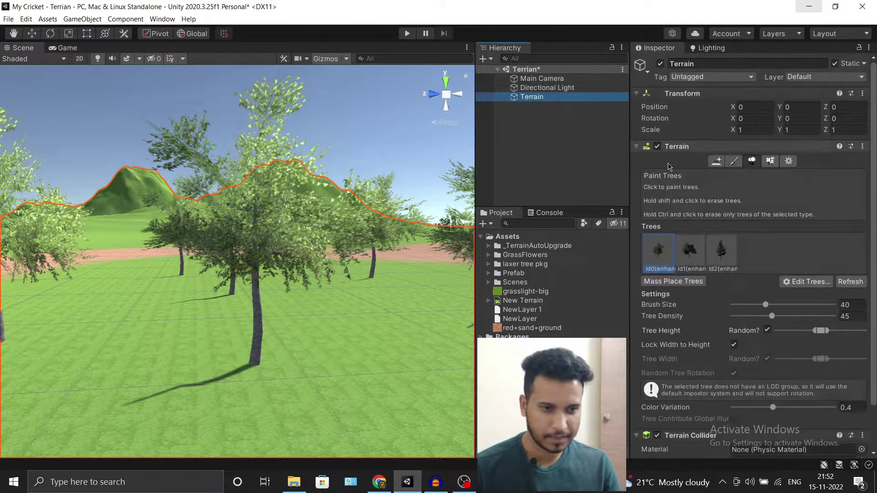
click(721, 250)
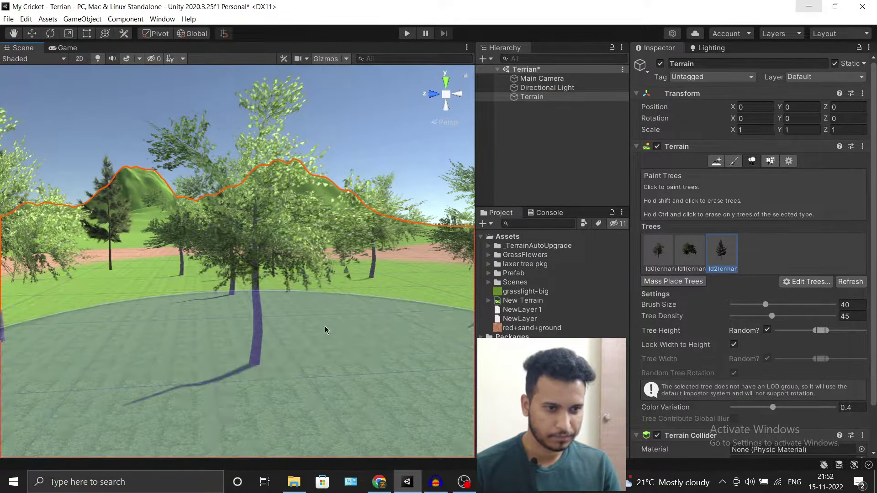
drag(310, 297, 405, 189)
scroll(160, 237, down, 5)
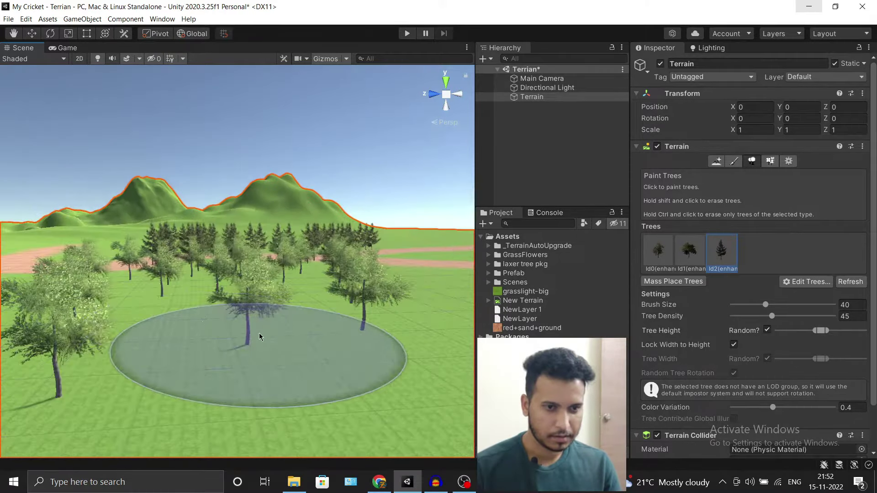
scroll(255, 333, up, 5)
scroll(199, 376, down, 3)
mouse_move(199, 376)
alt+mouse_down()
mouse_move(345, 343)
mouse_move(322, 316)
alt+mouse_up()
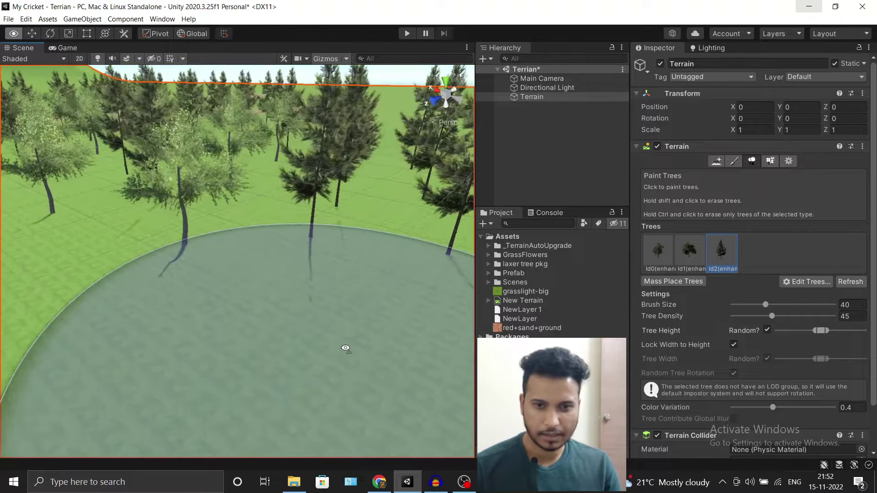
- Paint large trees of the second type in the lower-left and lower-right fields
click(690, 251)
drag(274, 292, 227, 239)
click(356, 329)
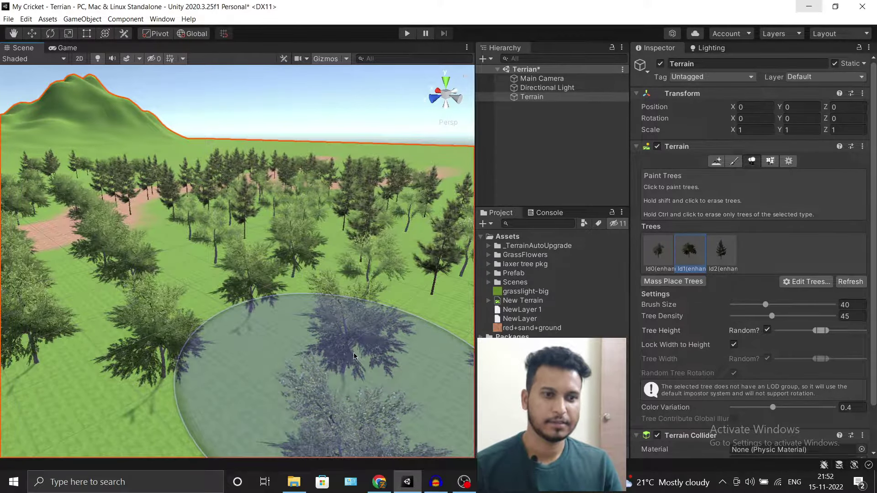
- Undo the large-tree, conifer and central tree groups, then pan across the cleared terrain
key(ctrl+z)
key(ctrl+z)
key(ctrl+z)
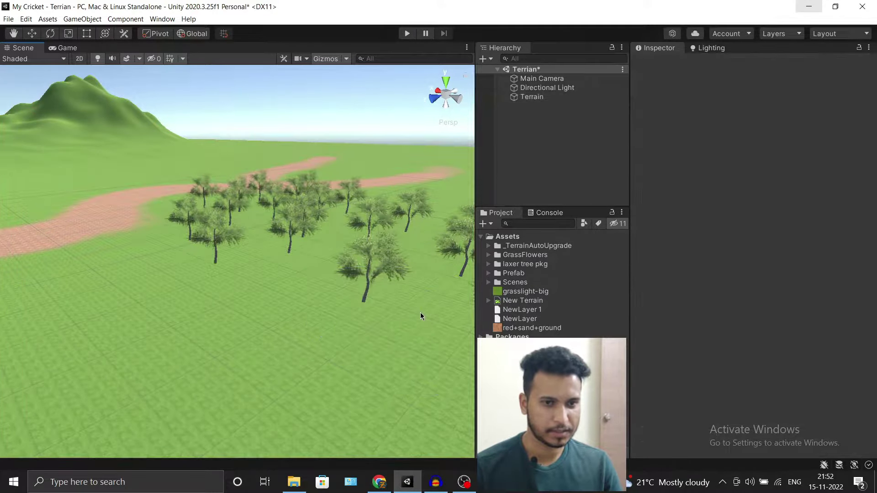
key(ctrl+y)
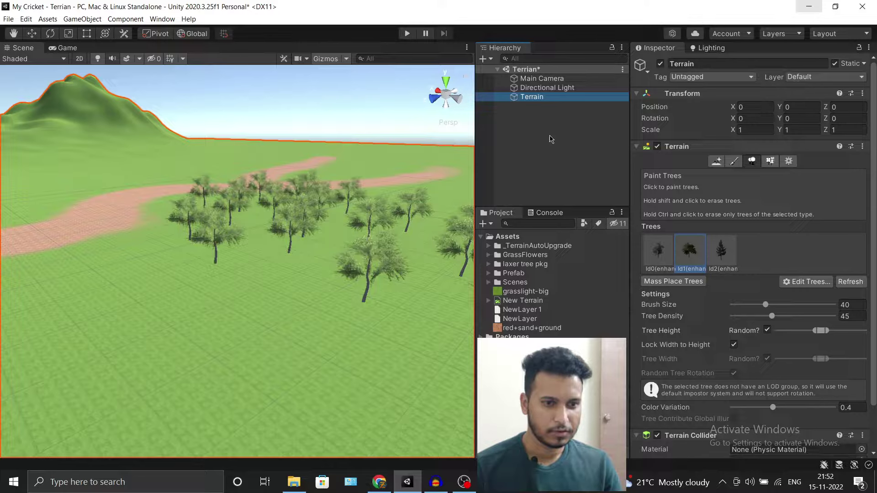
key(ctrl+z)
key(ctrl+z)
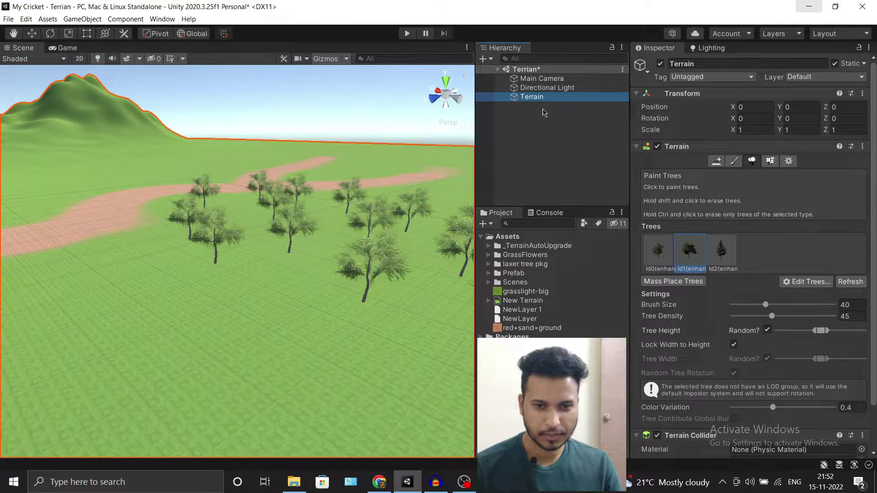
key(ctrl+z)
key(ctrl+y)
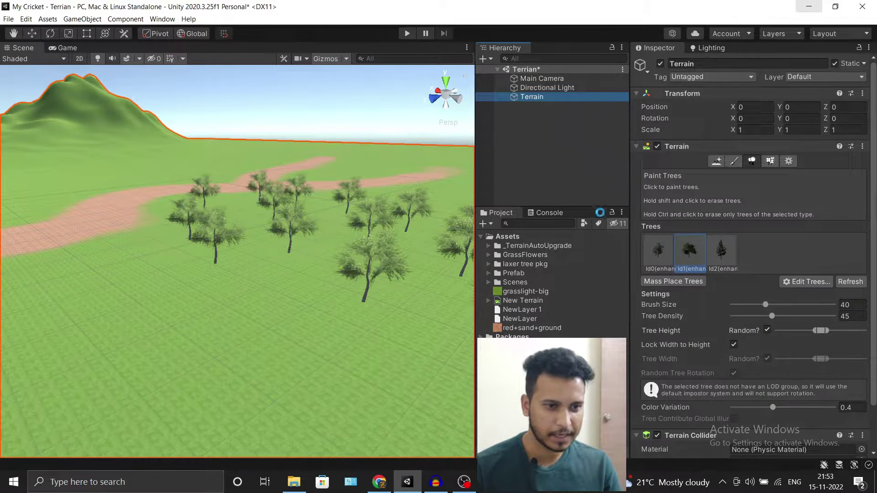
key(ctrl+z)
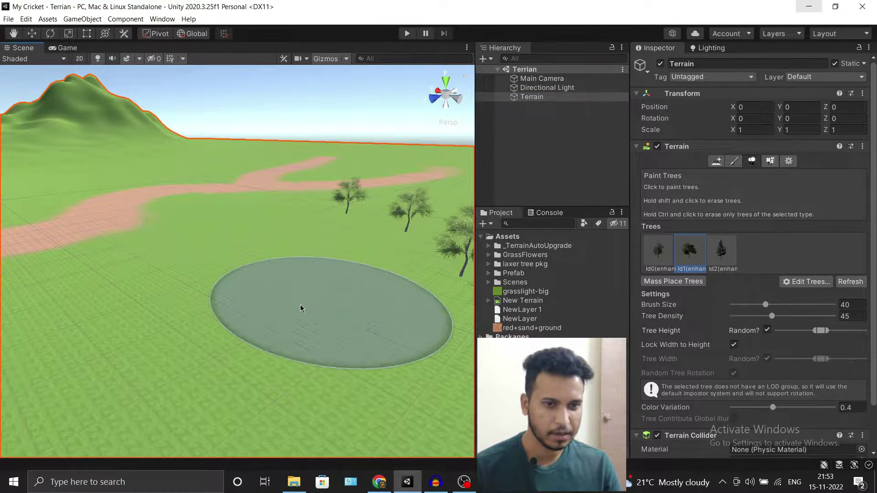
mouse_move(434, 279)
middle_down()
mouse_move(281, 361)
mouse_move(455, 295)
middle_up()
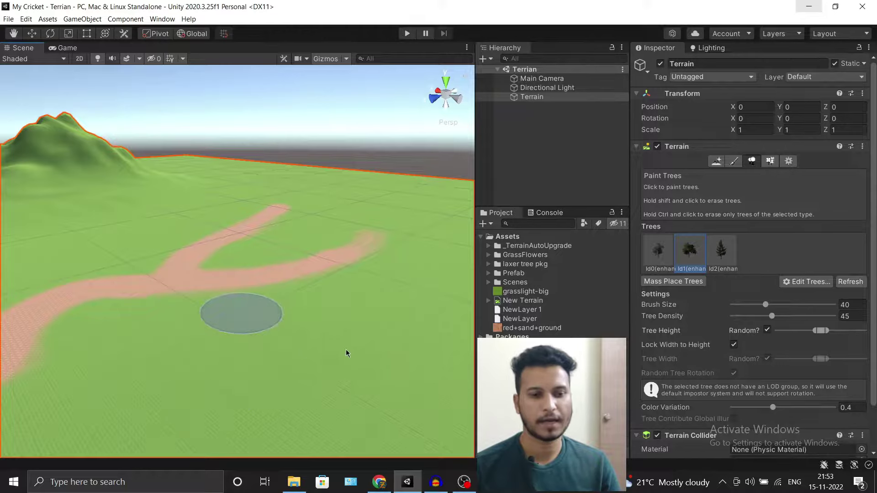
middle_drag(319, 381, 323, 402)
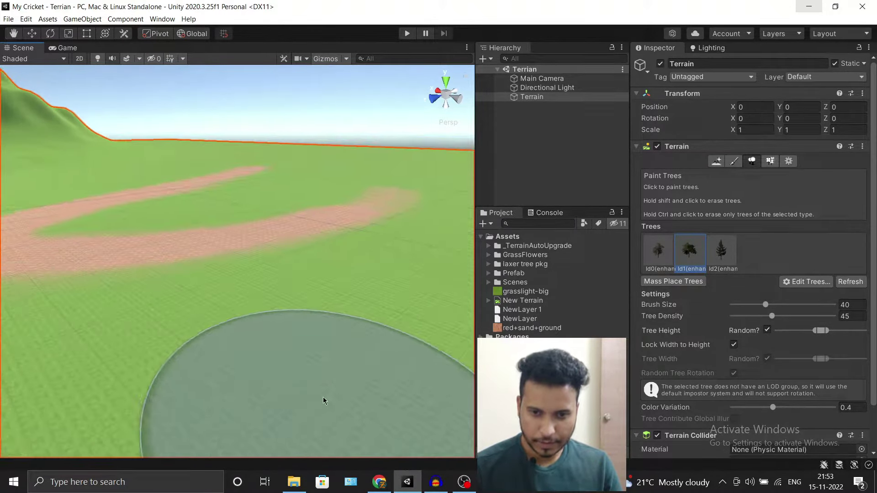
- Set the tree Fade Length to 178 in Terrain Settings, then go back to Paint Trees
click(788, 162)
scroll(799, 206, down, 5)
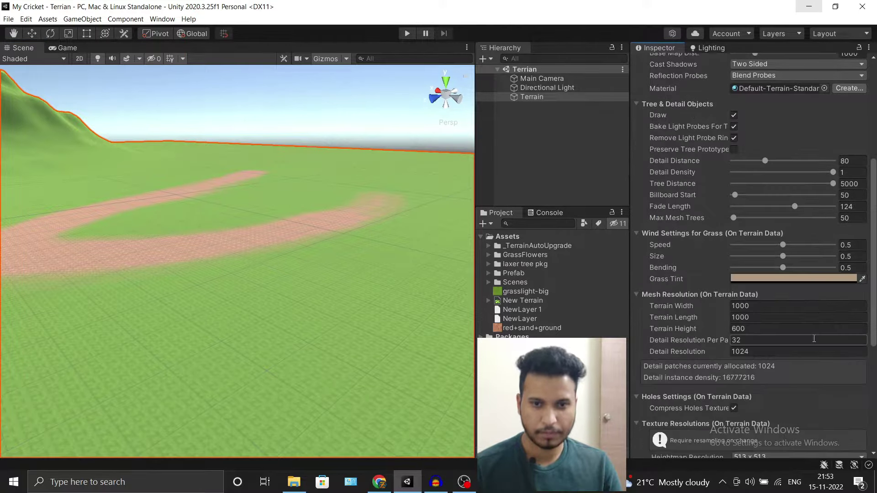
drag(795, 207, 822, 207)
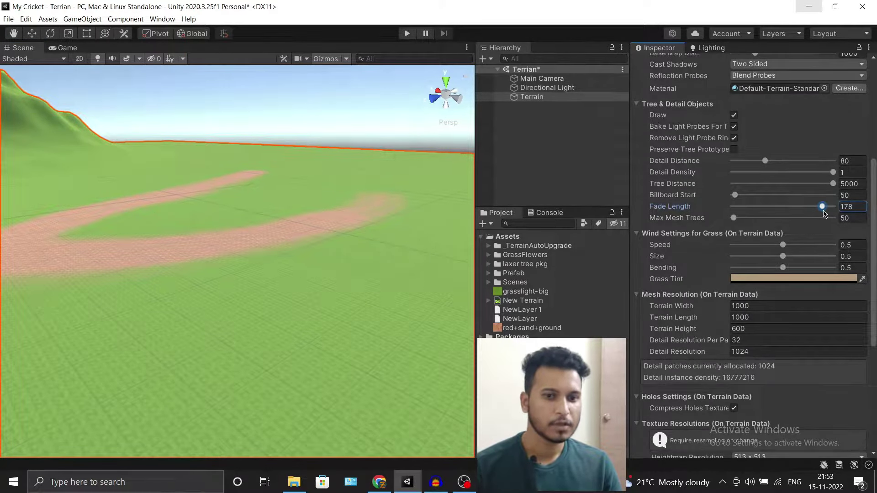
scroll(822, 206, up, 5)
click(750, 162)
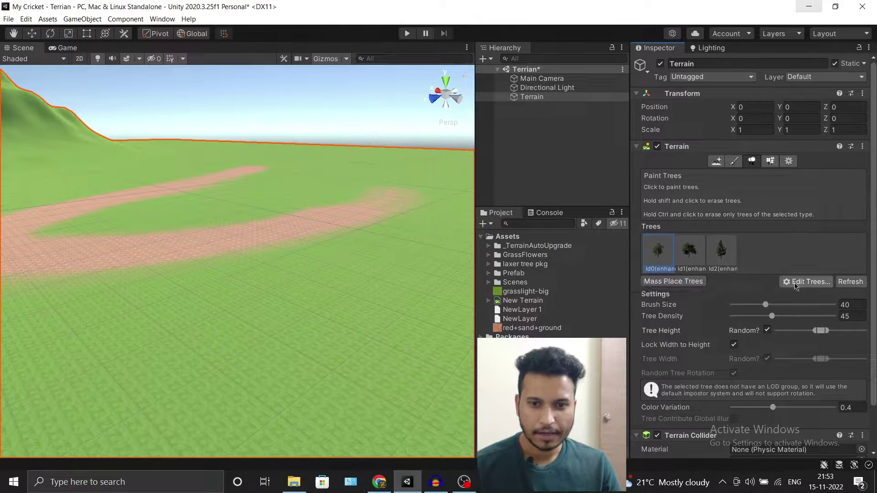
click(811, 285)
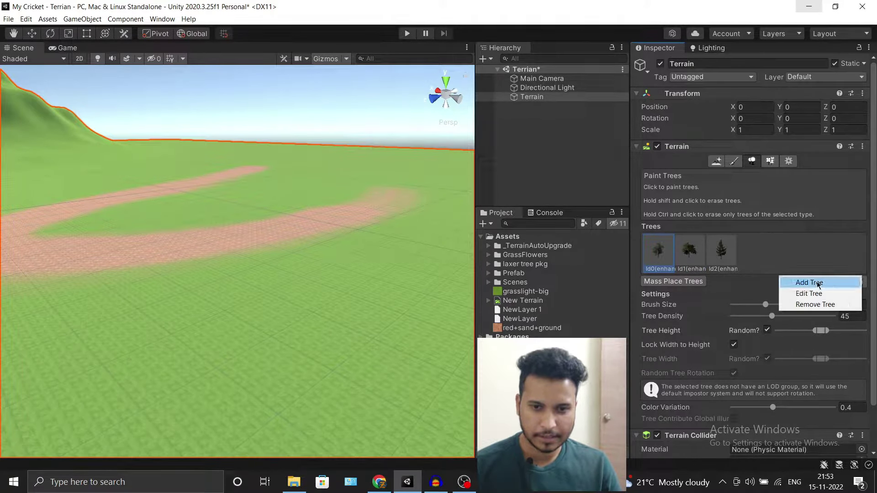
click(788, 256)
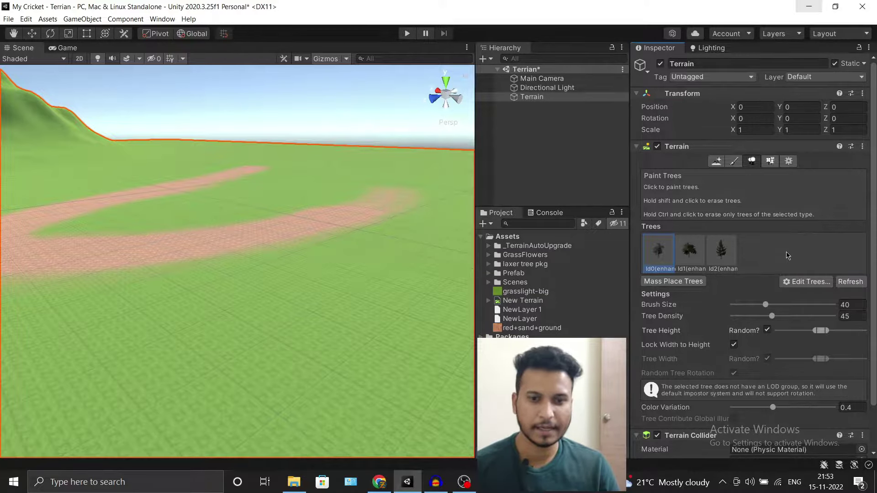
scroll(788, 255, down, 1)
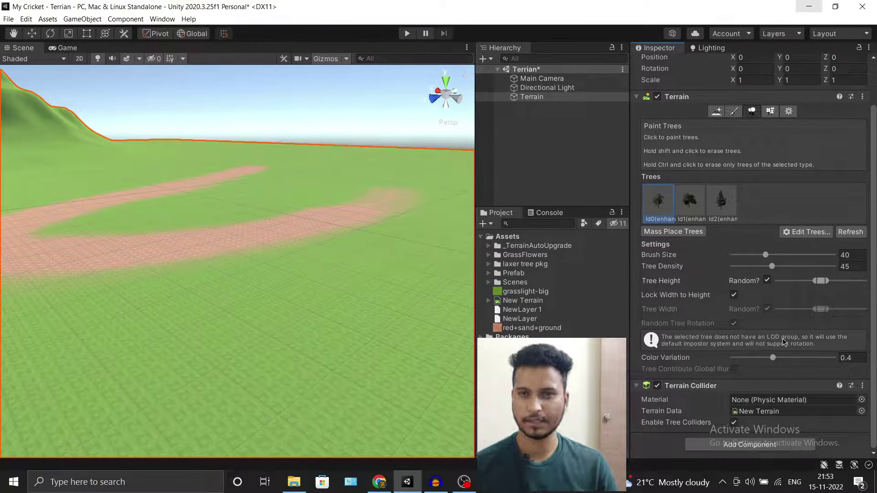
- Mass-place 10000 trees across the whole terrain, keeping the existing trees
click(682, 232)
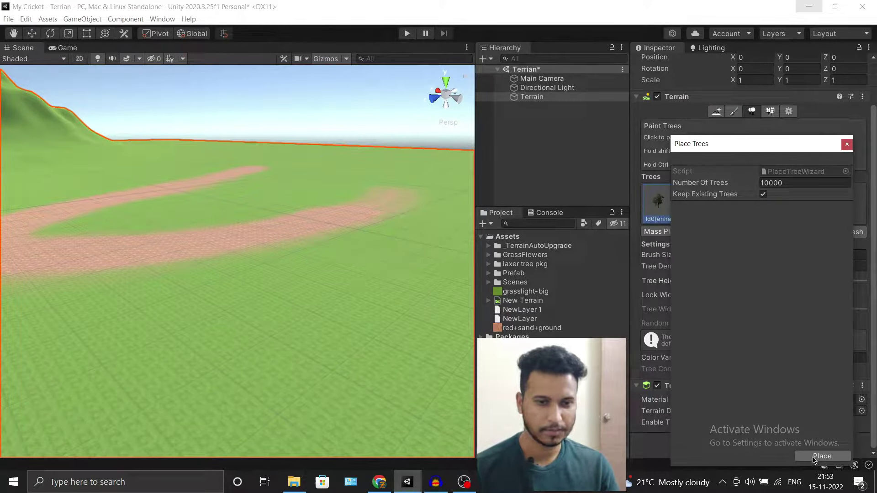
click(817, 462)
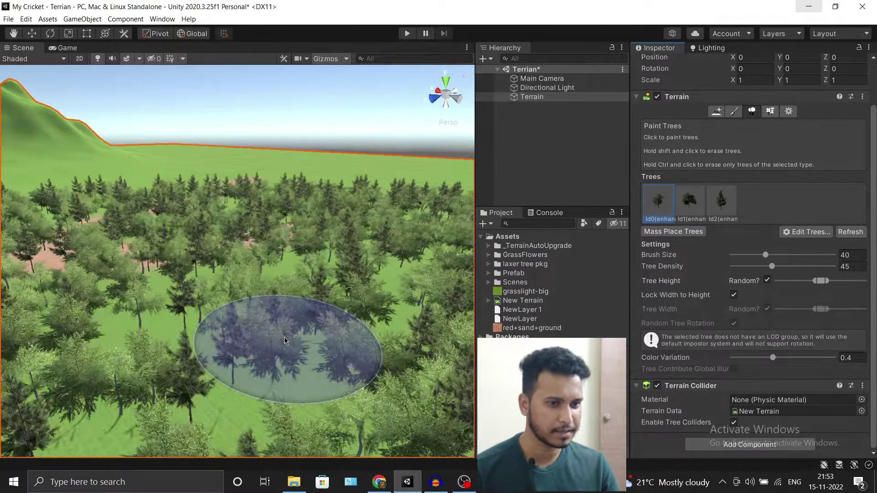
- Fly the Scene camera into the forest by the sand path and reselect the terrain for tree painting
right_drag(284, 341, 576, 200)
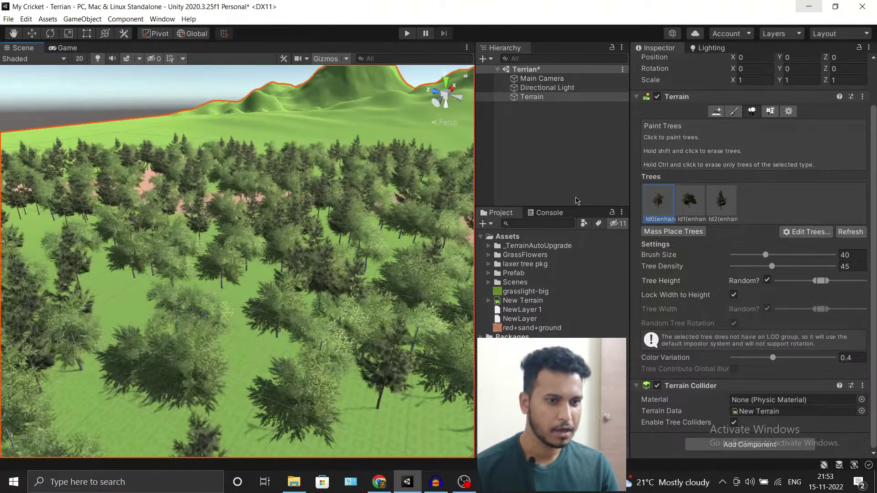
click(577, 201)
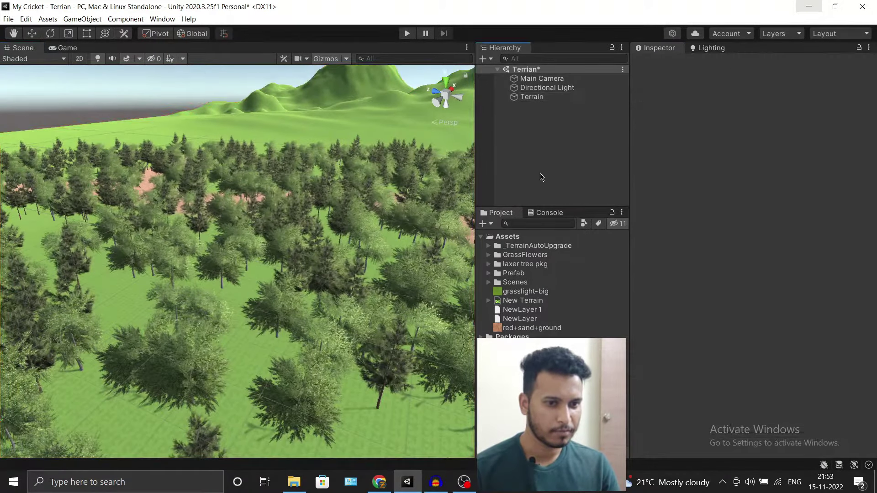
mouse_move(242, 260)
right_down()
mouse_move(217, 165)
mouse_move(301, 172)
right_up()
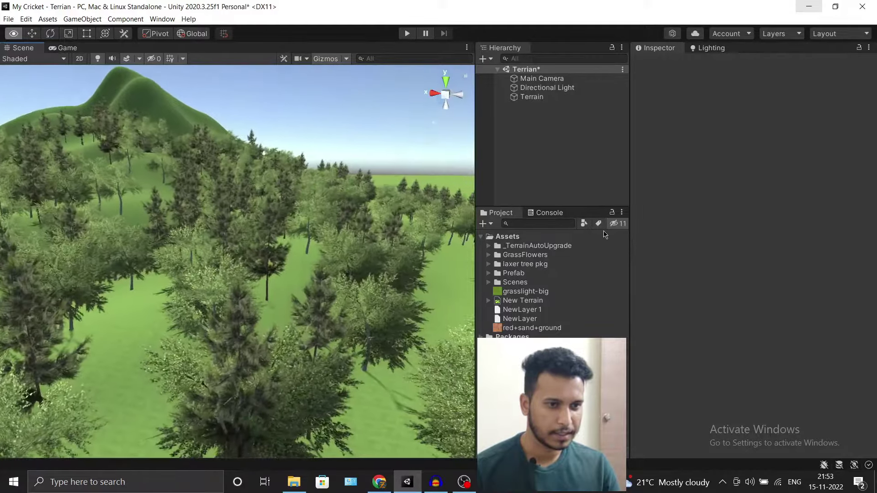
mouse_move(301, 172)
right_down()
mouse_move(611, 257)
mouse_move(820, 220)
mouse_move(852, 179)
mouse_move(442, 261)
mouse_move(77, 288)
mouse_move(245, 161)
right_up()
click(532, 97)
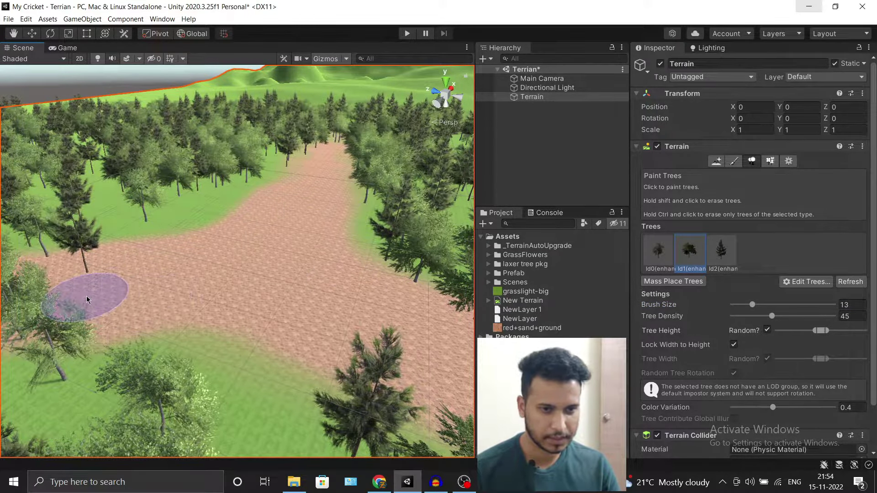
- Erase the trees standing on the red sand path, then orbit down to a low view along it
middle_drag(334, 322, 300, 301)
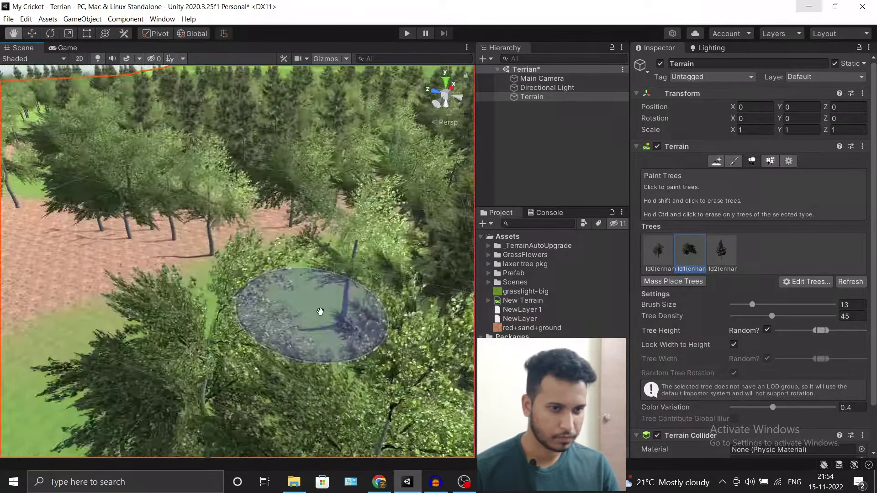
scroll(300, 302, down, 5)
mouse_move(275, 231)
shift+mouse_down()
mouse_move(343, 190)
mouse_move(298, 169)
shift+mouse_up()
scroll(297, 165, down, 5)
mouse_move(333, 274)
mouse_down()
mouse_move(362, 274)
mouse_move(362, 205)
mouse_up()
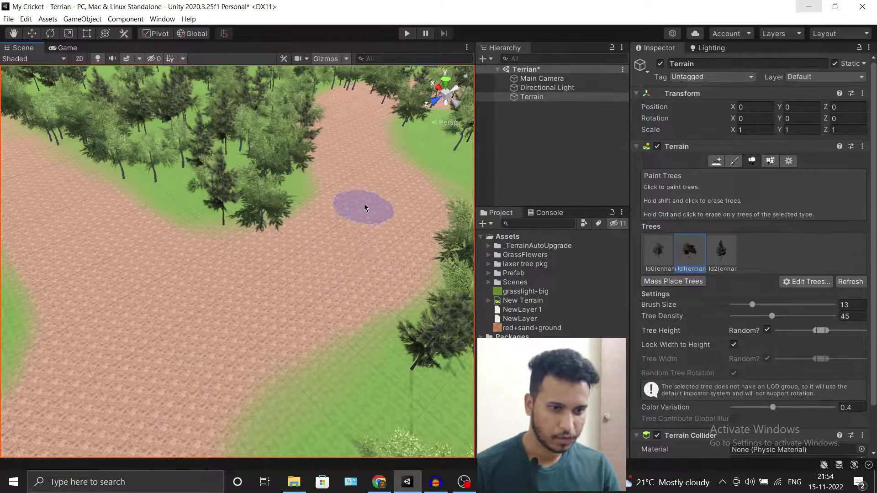
middle_drag(362, 206, 292, 278)
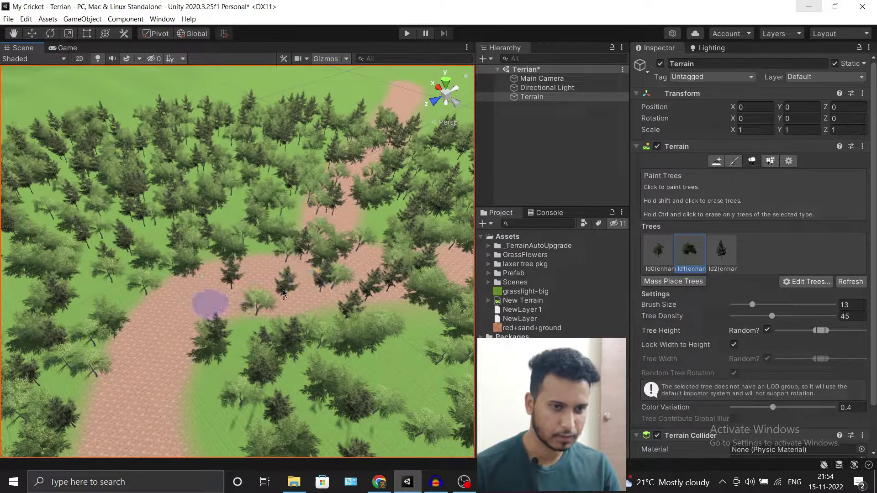
mouse_move(292, 278)
shift+mouse_down()
mouse_move(329, 307)
mouse_move(357, 188)
shift+mouse_up()
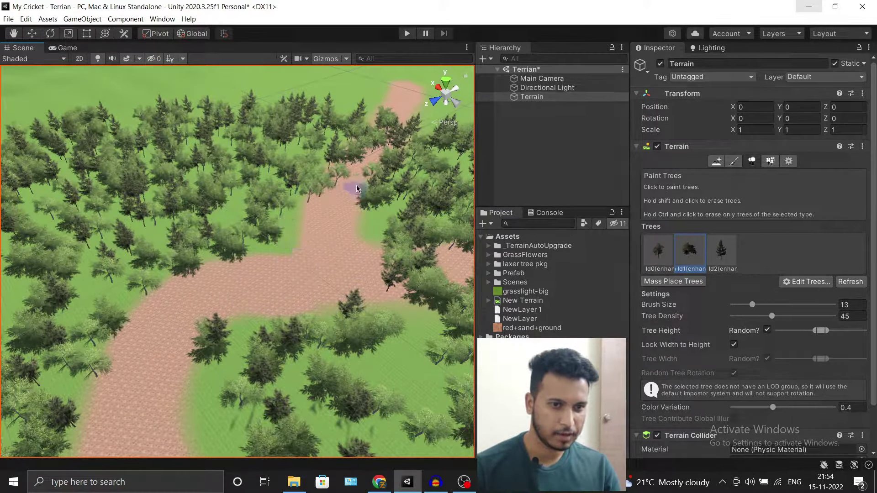
scroll(359, 185, up, 5)
mouse_move(406, 307)
alt+mouse_down()
mouse_move(95, 197)
mouse_move(184, 185)
mouse_move(292, 222)
alt+mouse_up()
- Switch the terrain tool to Raise or Lower Terrain with a large soft brush
click(547, 87)
click(537, 97)
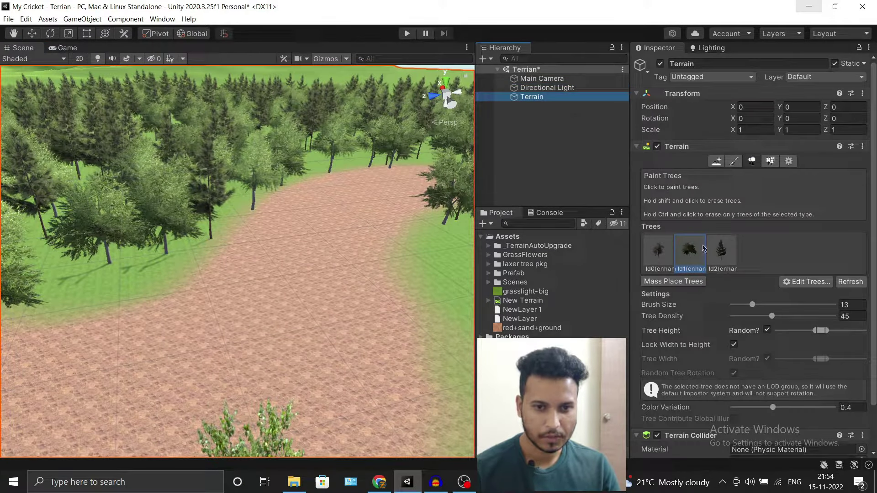
click(733, 163)
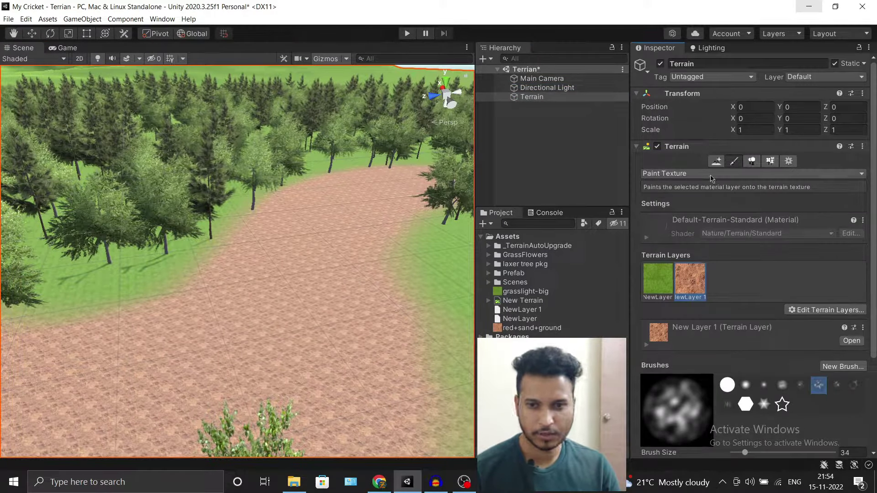
click(712, 176)
click(693, 187)
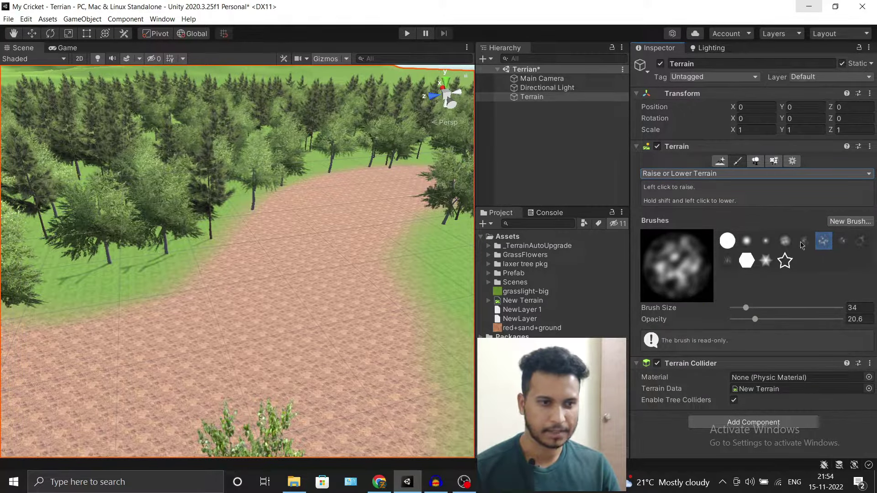
click(785, 241)
mouse_move(337, 190)
alt+mouse_down()
mouse_move(294, 103)
mouse_move(369, 211)
mouse_move(385, 171)
alt+mouse_up()
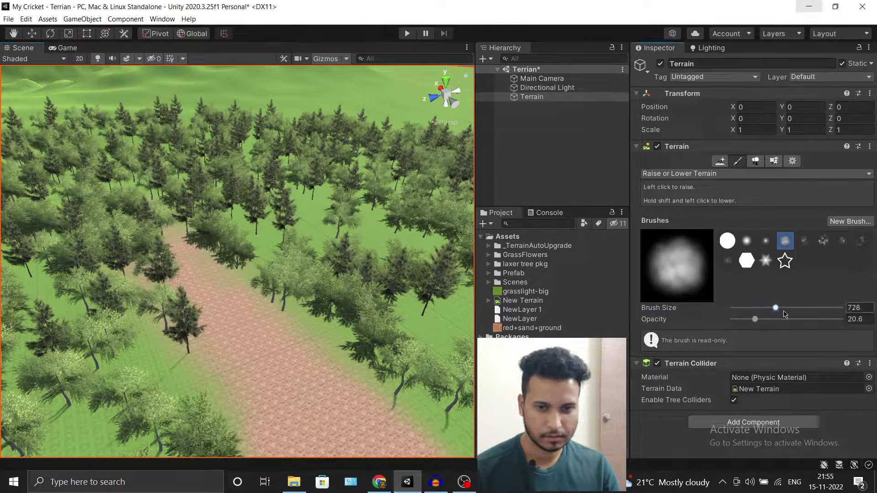
drag(783, 312, 789, 308)
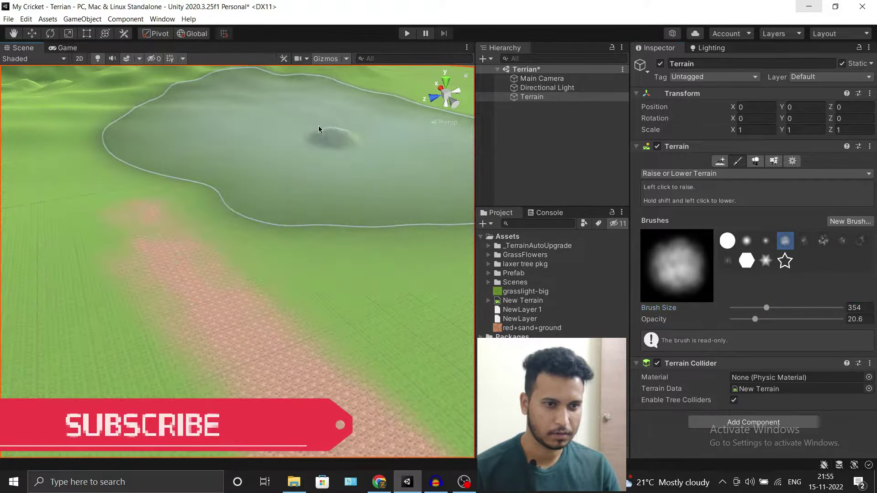
- Raise green hills on the terrain beyond the trees at the far end of the path
drag(241, 131, 314, 145)
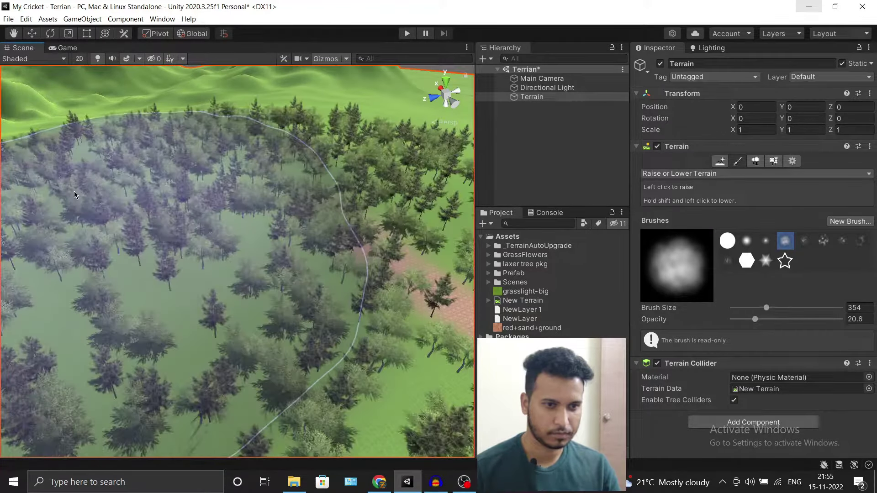
scroll(314, 145, down, 5)
scroll(326, 183, up, 3)
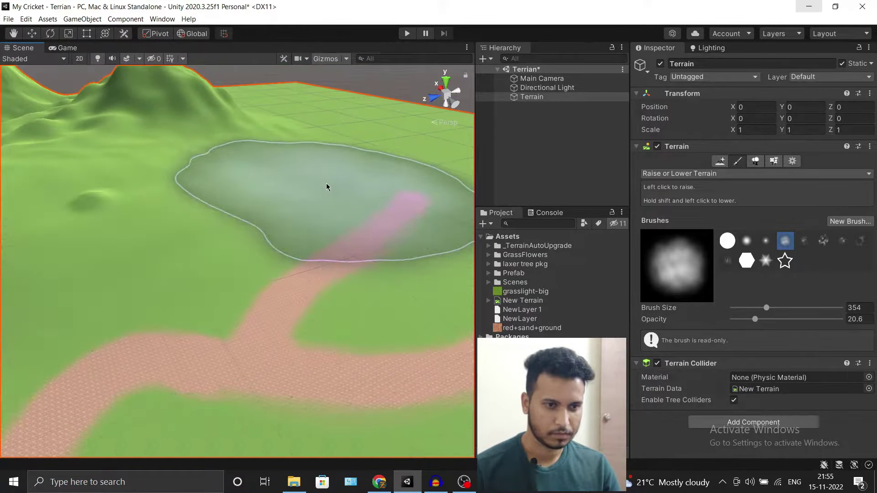
scroll(389, 187, up, 3)
scroll(389, 187, down, 3)
scroll(332, 171, up, 3)
mouse_move(338, 188)
alt+mouse_down()
mouse_move(224, 336)
mouse_move(144, 262)
mouse_move(87, 253)
mouse_move(245, 216)
mouse_move(8, 198)
mouse_move(72, 256)
mouse_move(122, 201)
alt+mouse_up()
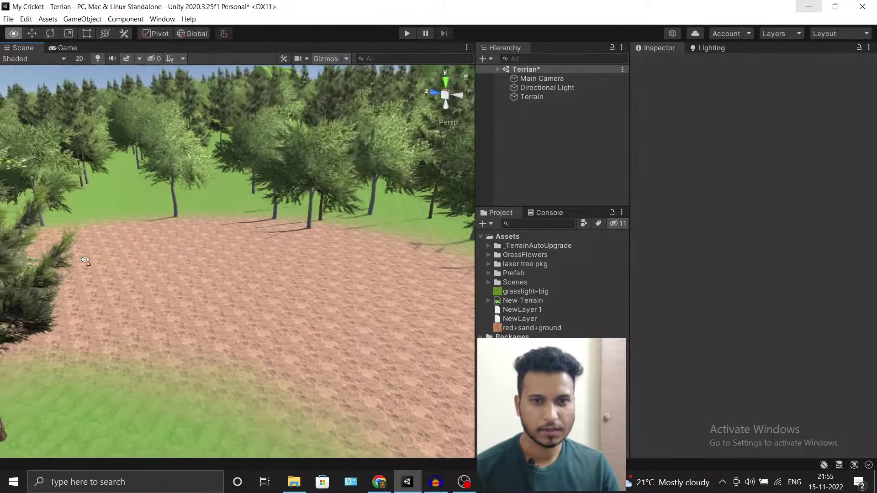
alt+drag(121, 201, 490, 172)
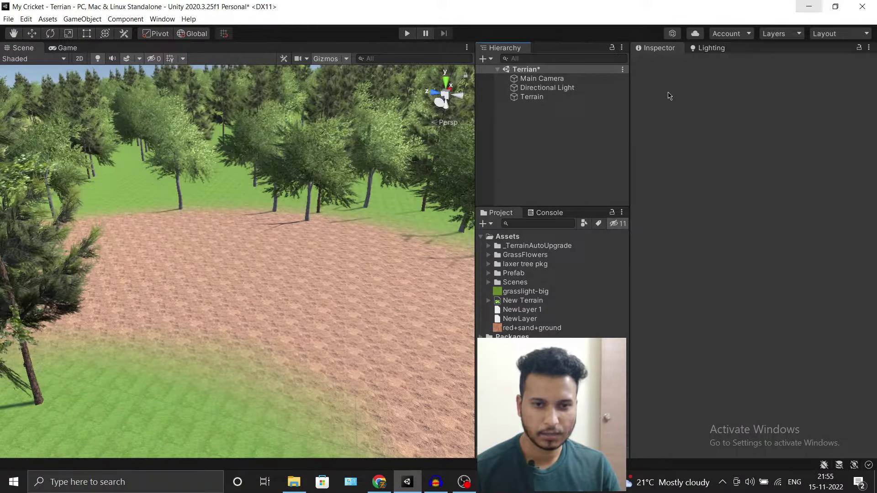
- Turn on Exponential Squared fog at density 0.01 in the Lighting Environment settings and check the haze
click(705, 49)
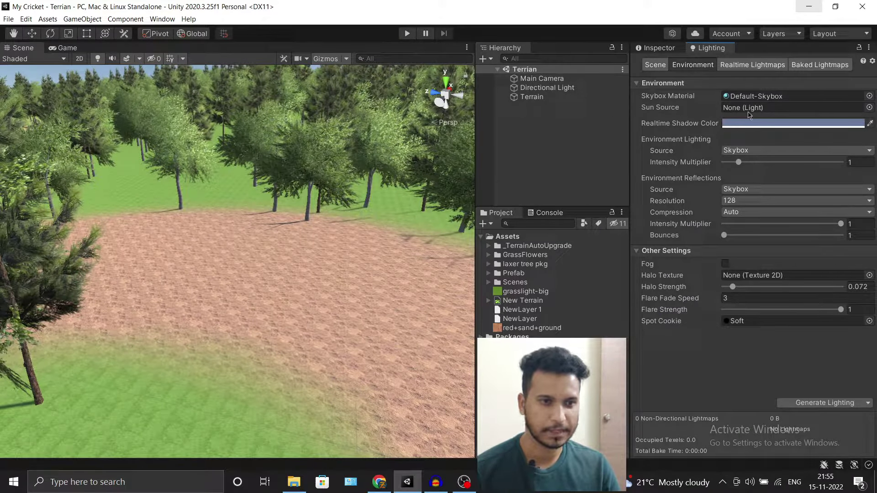
alt+drag(259, 255, 278, 224)
click(725, 263)
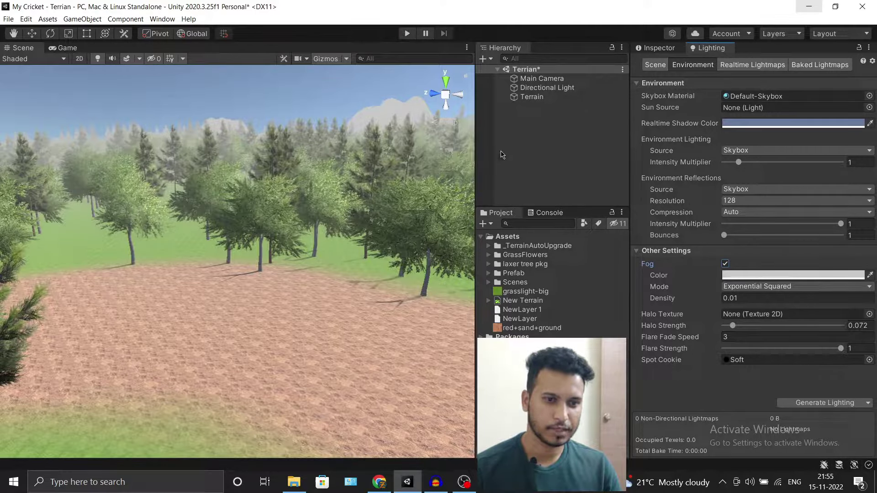
mouse_move(371, 204)
alt+mouse_down()
mouse_move(588, 130)
mouse_move(597, 149)
mouse_move(111, 184)
mouse_move(124, 195)
mouse_move(88, 237)
mouse_move(297, 246)
alt+mouse_up()
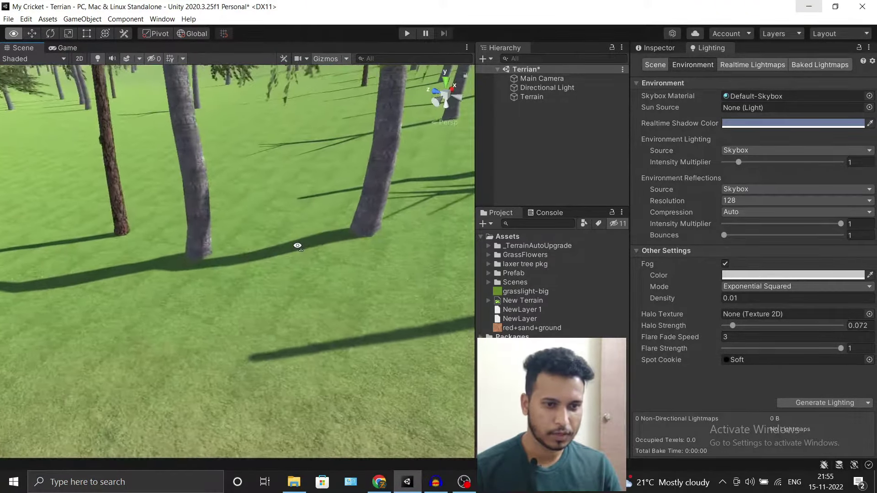
click(454, 87)
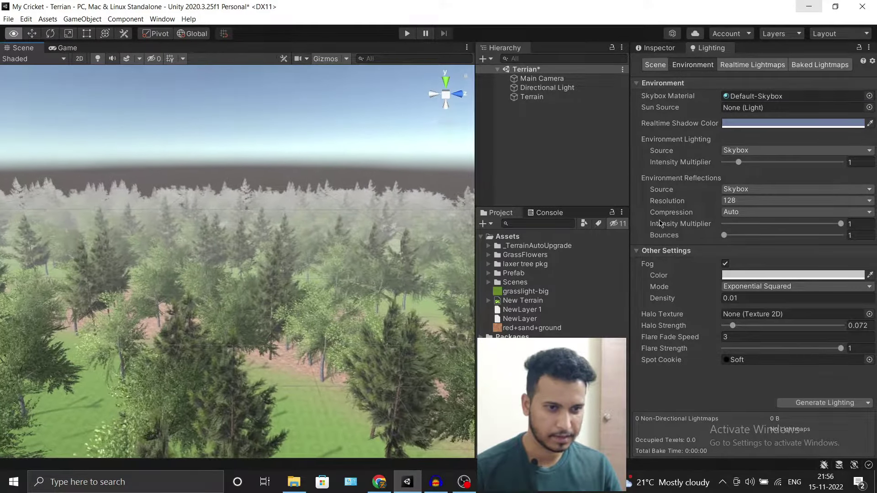
mouse_move(137, 228)
right_down()
mouse_move(106, 263)
mouse_move(161, 210)
mouse_move(498, 175)
right_up()
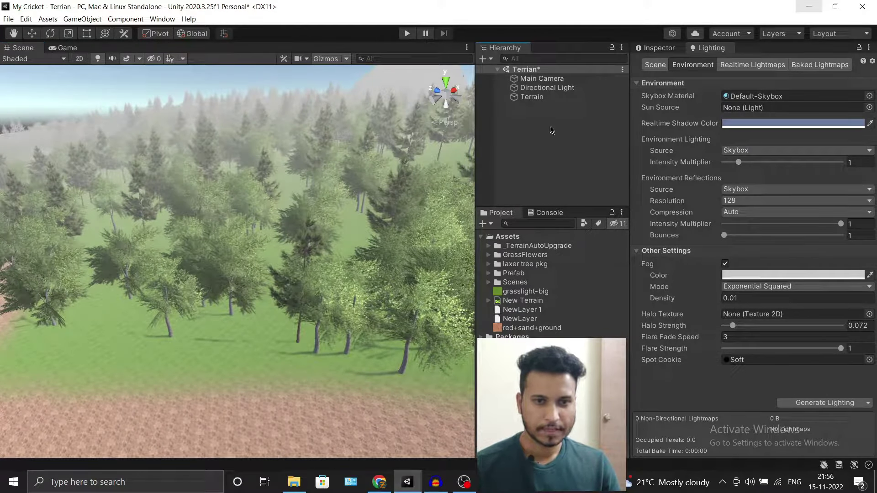
- Smooth a patch of terrain in the forest area with the Smooth Height tool
click(651, 48)
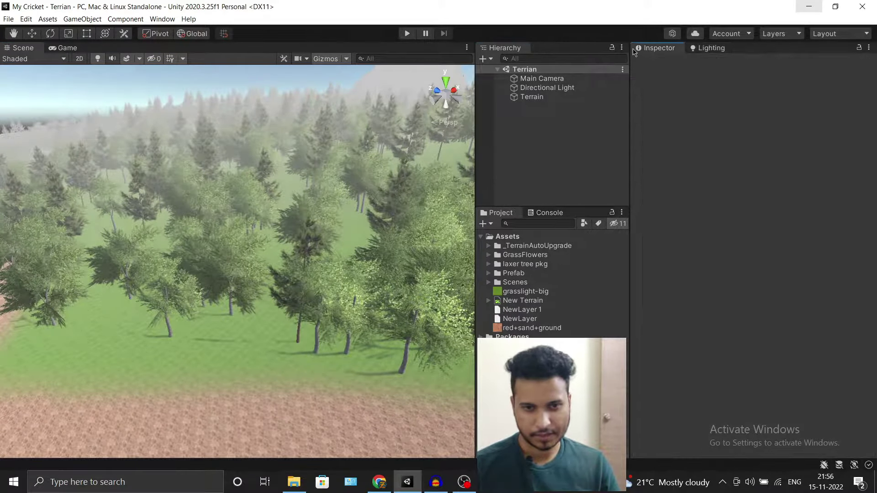
click(531, 97)
click(728, 175)
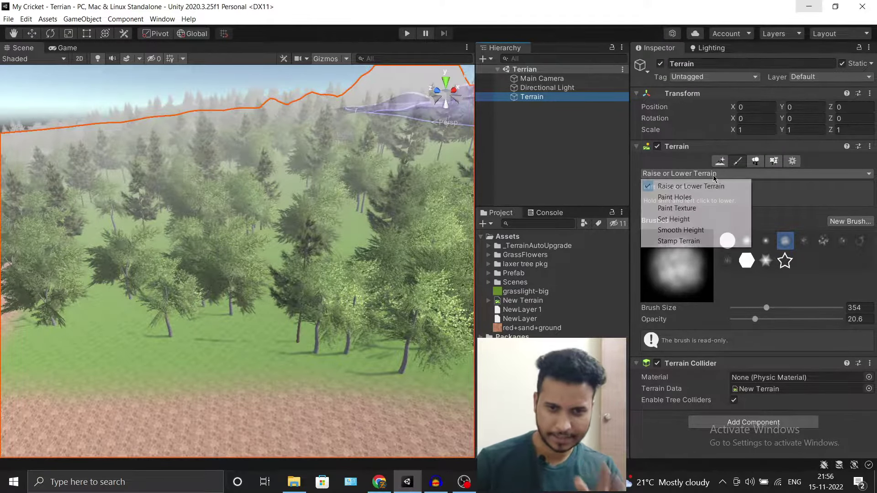
click(681, 200)
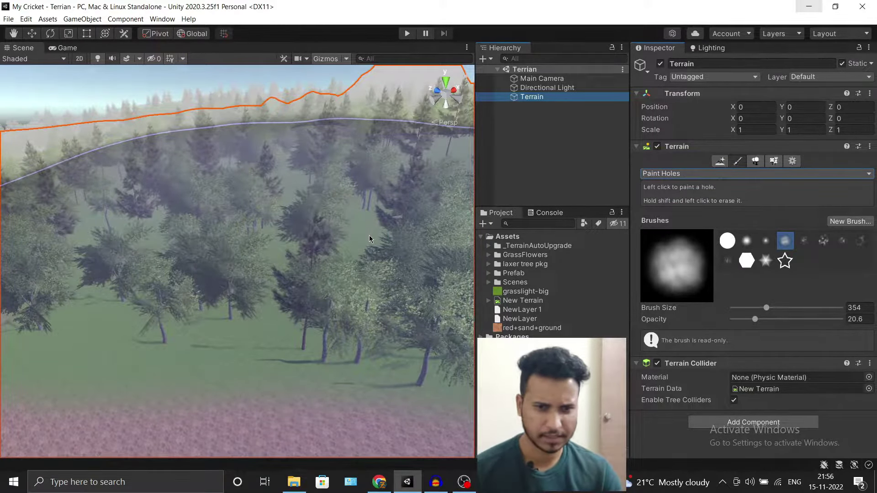
click(673, 173)
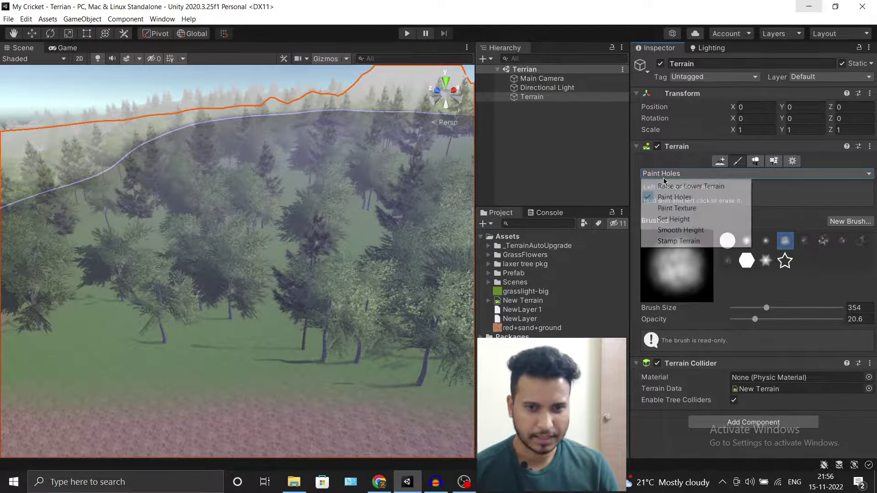
click(703, 231)
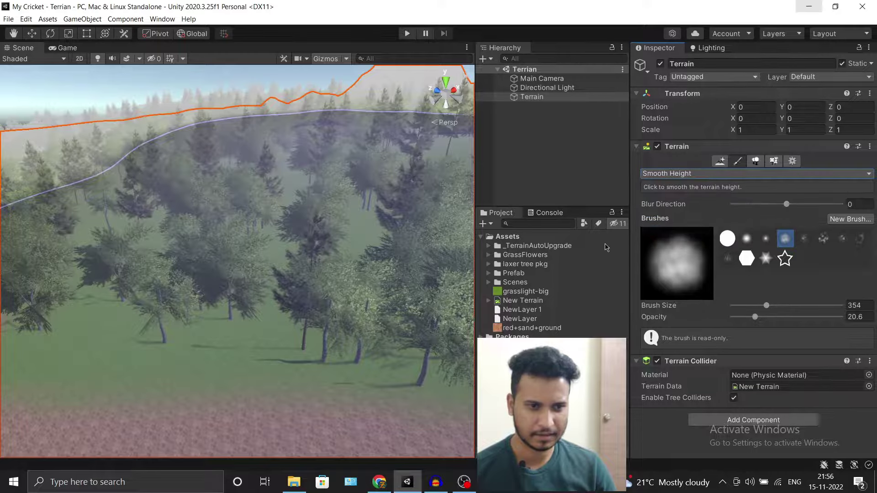
click(843, 238)
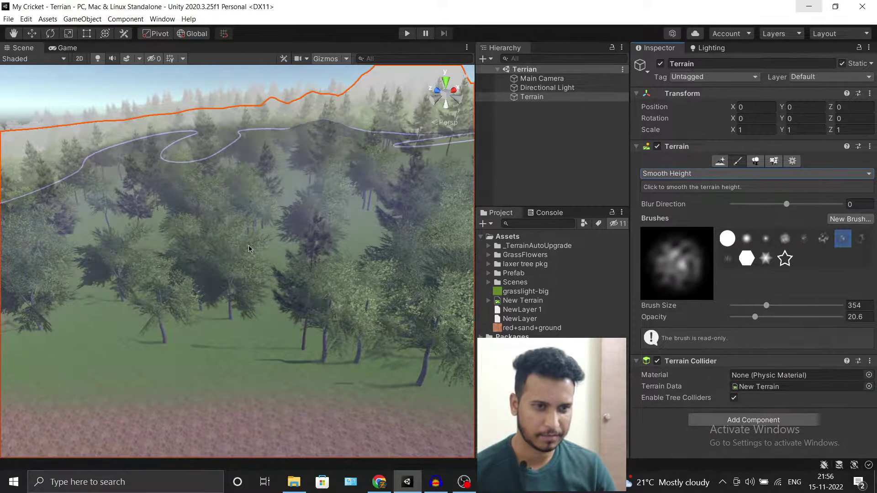
mouse_move(248, 246)
mouse_down()
mouse_move(310, 273)
mouse_move(245, 267)
mouse_up()
- Reselect the terrain and switch to the Paint Details tool
click(579, 164)
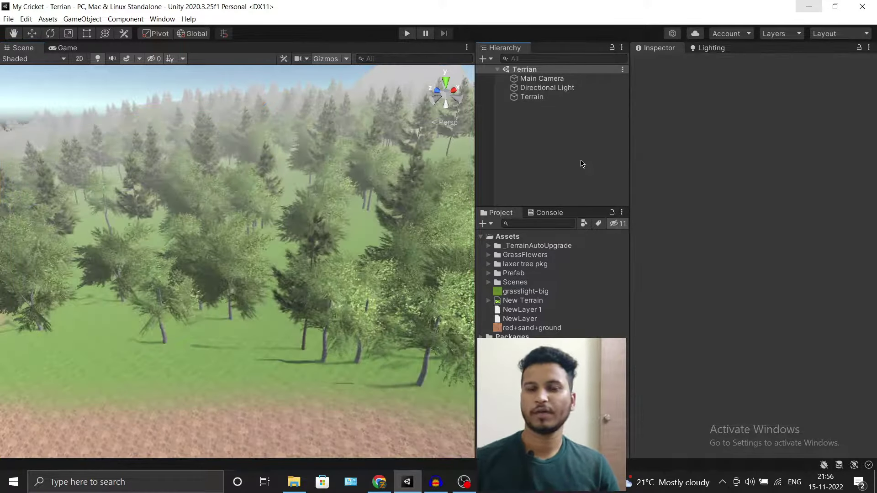
click(559, 97)
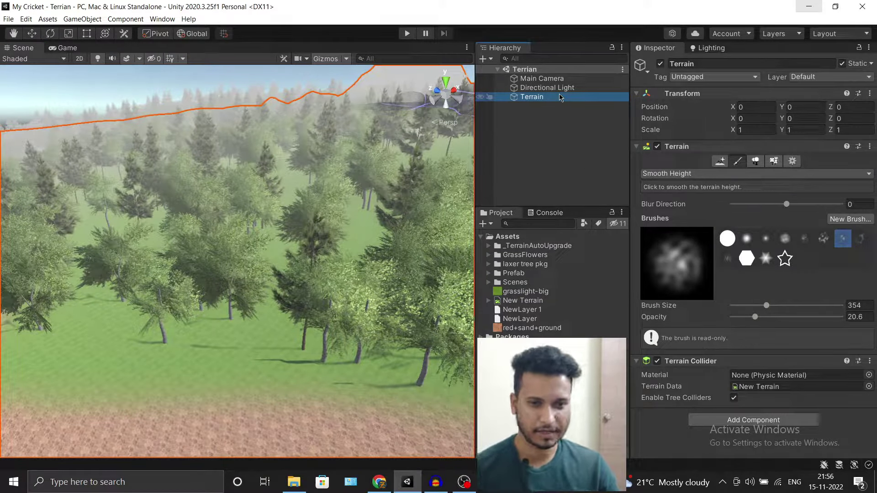
click(774, 161)
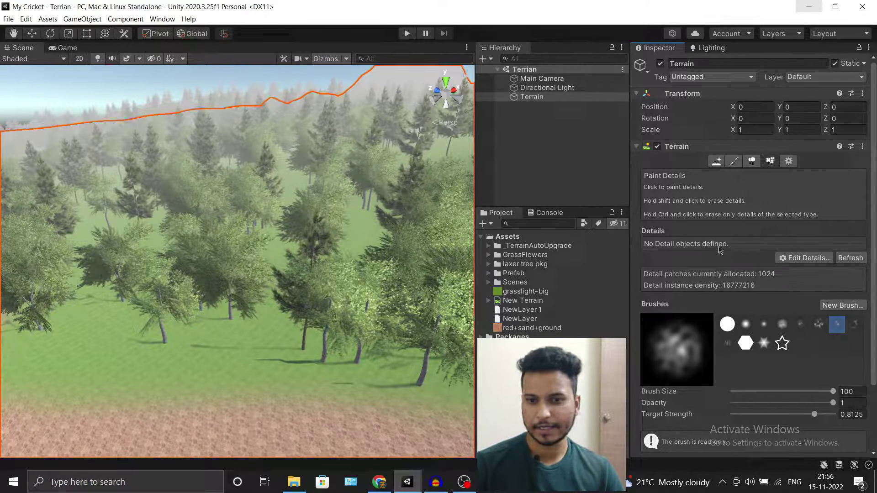
- Add the grass02 texture as a grass detail on the terrain
click(812, 259)
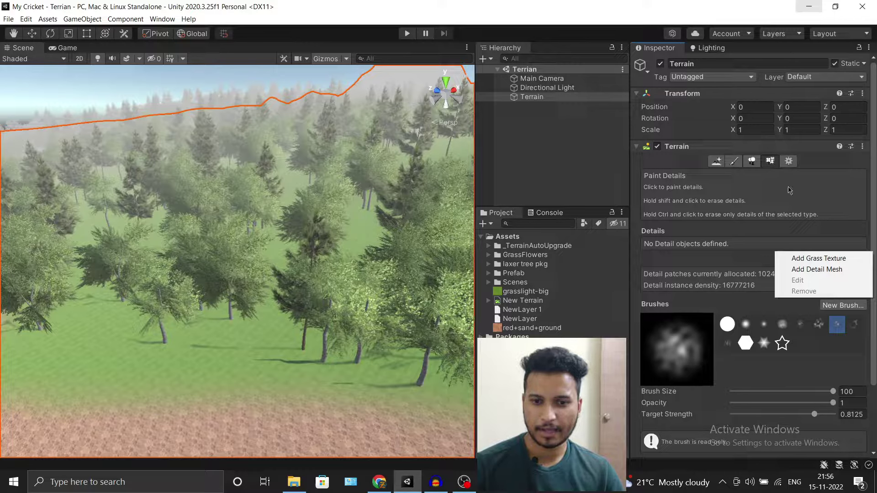
click(818, 259)
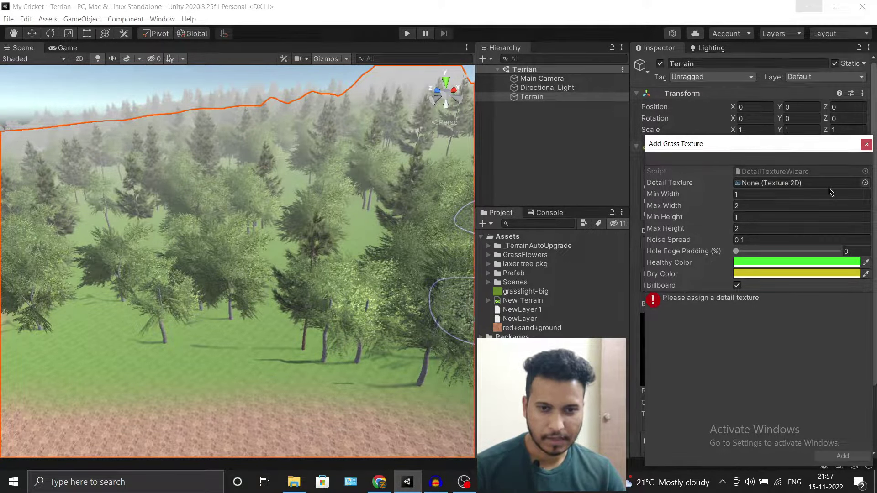
click(865, 183)
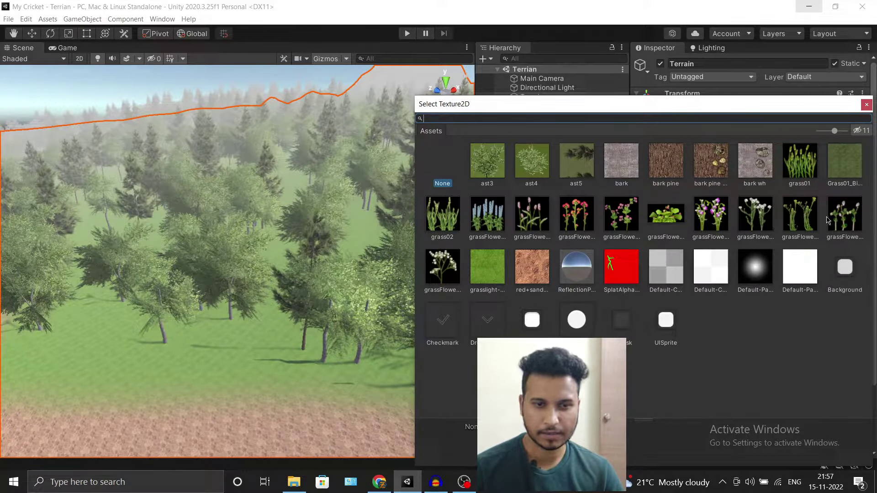
click(442, 215)
double_click(447, 206)
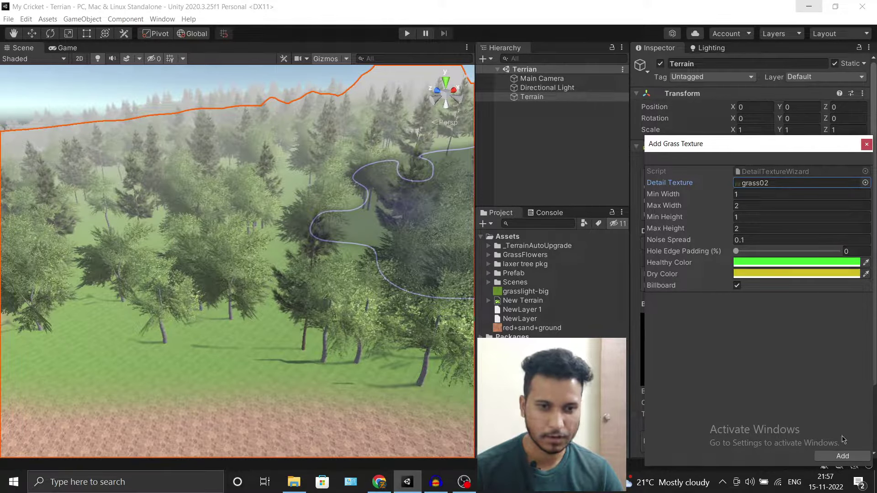
click(843, 456)
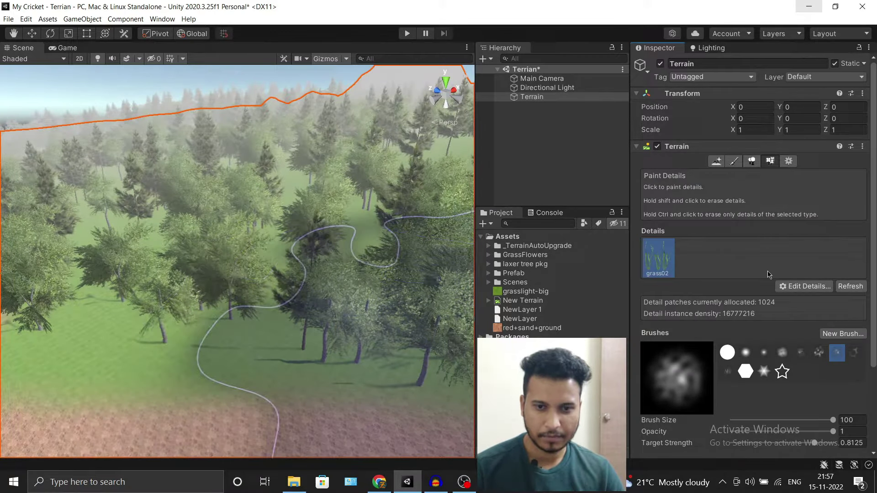
- Set up the detail brush: soft round shape, lower opacity, and brush size 11.5
scroll(795, 301, down, 5)
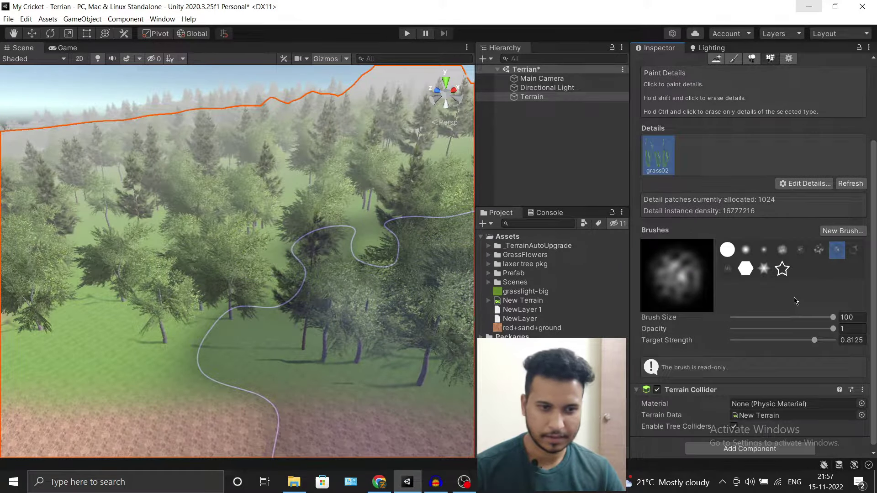
click(746, 251)
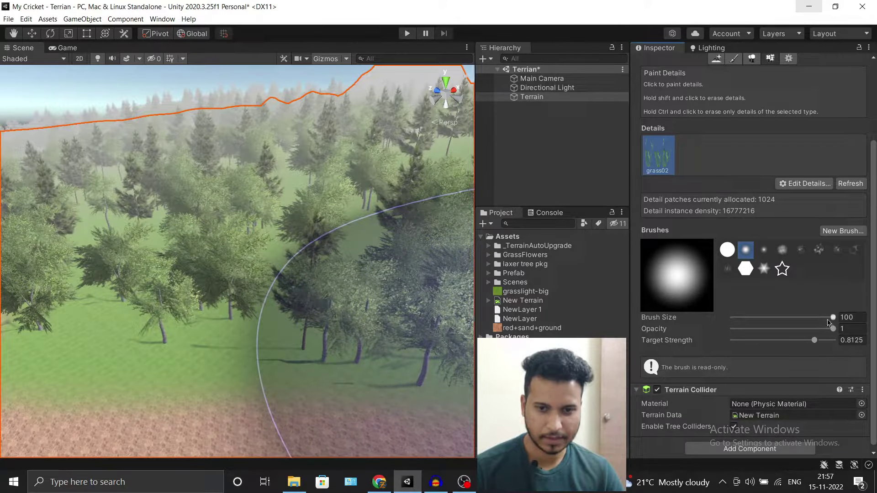
click(804, 329)
scroll(245, 338, up, 2)
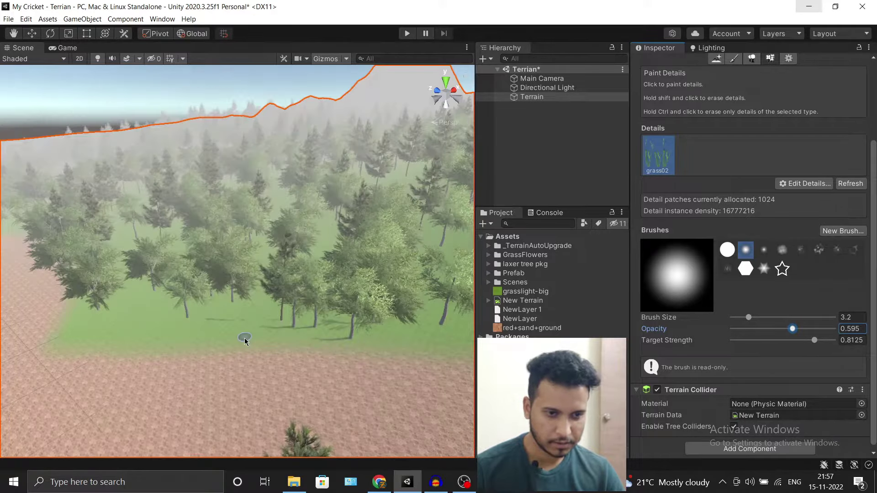
scroll(245, 338, up, 2)
middle_drag(257, 333, 300, 327)
scroll(304, 325, up, 2)
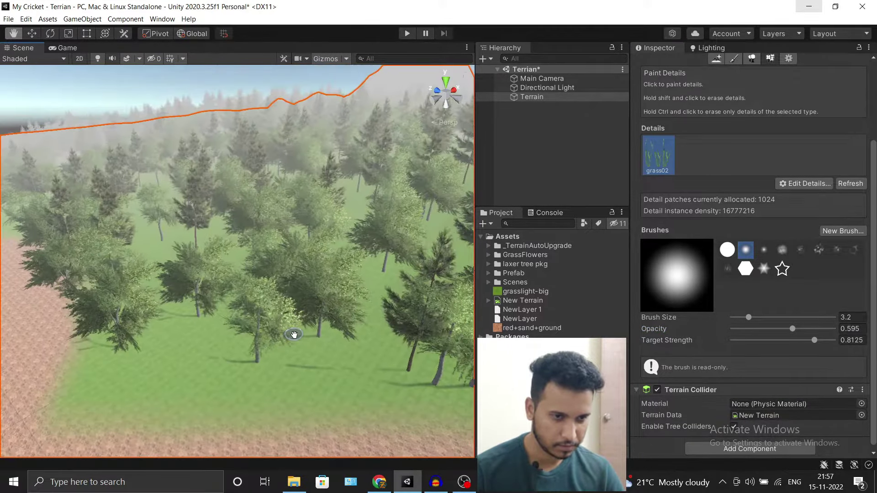
scroll(274, 337, up, 2)
scroll(251, 345, up, 1)
scroll(249, 347, down, 3)
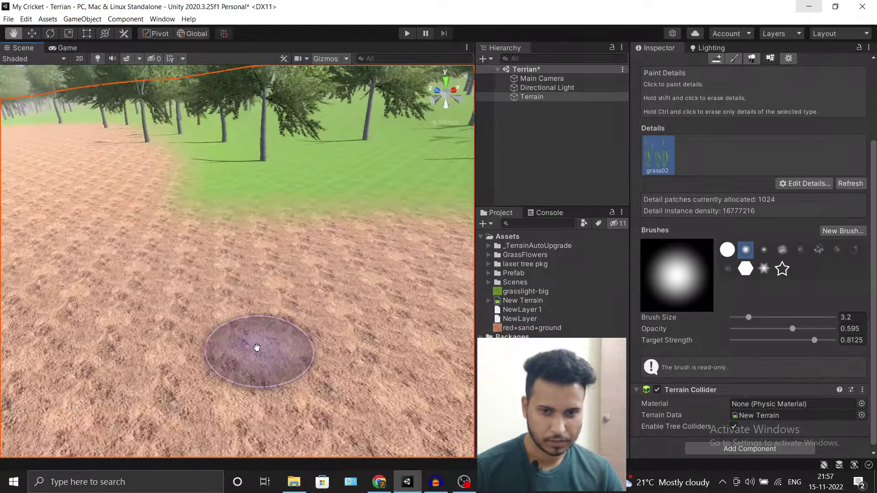
scroll(250, 356, up, 2)
middle_drag(250, 356, 266, 326)
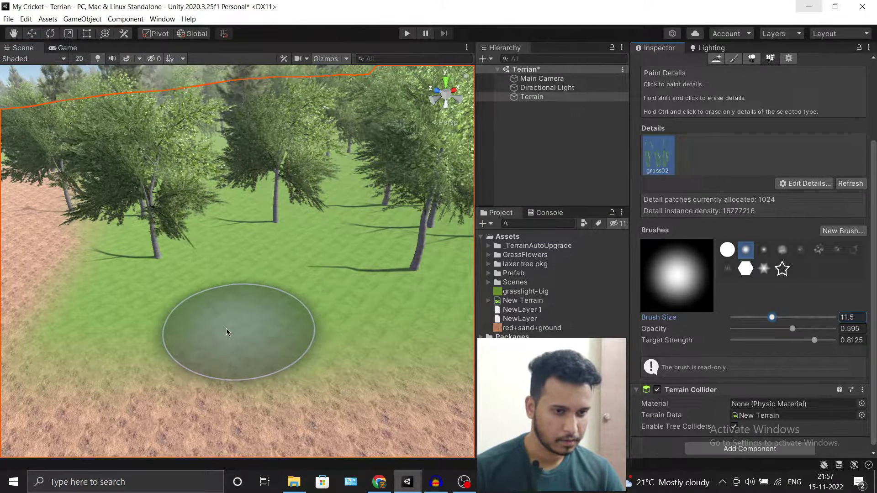
- Paint dense grass02 across the ground near the trees and preview it
mouse_move(305, 316)
mouse_down()
mouse_move(397, 322)
mouse_move(335, 283)
mouse_move(343, 245)
mouse_move(313, 290)
mouse_move(110, 244)
mouse_move(146, 301)
mouse_move(292, 370)
mouse_move(77, 370)
mouse_move(271, 326)
mouse_up()
scroll(335, 329, up, 5)
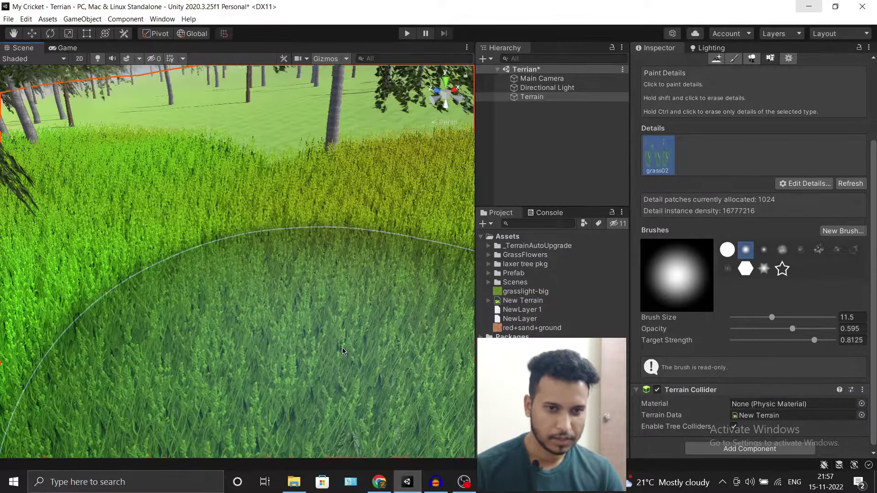
scroll(343, 342, down, 5)
click(557, 168)
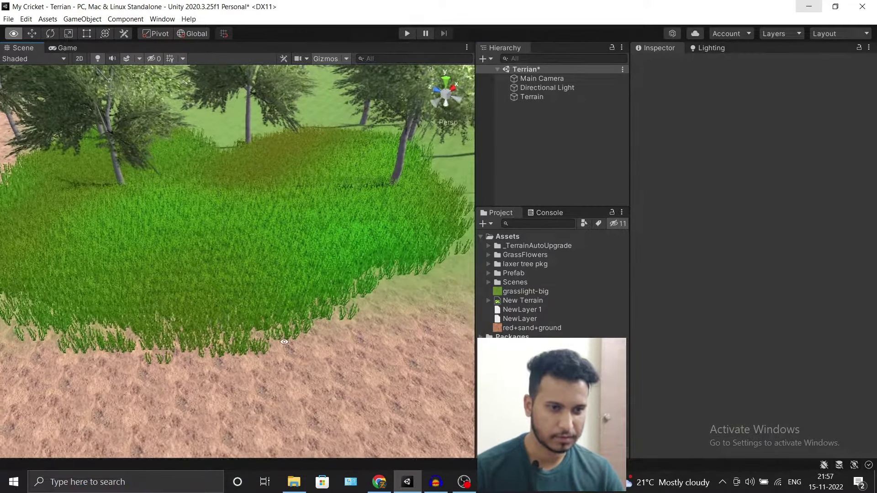
alt+drag(266, 297, 283, 350)
click(283, 350)
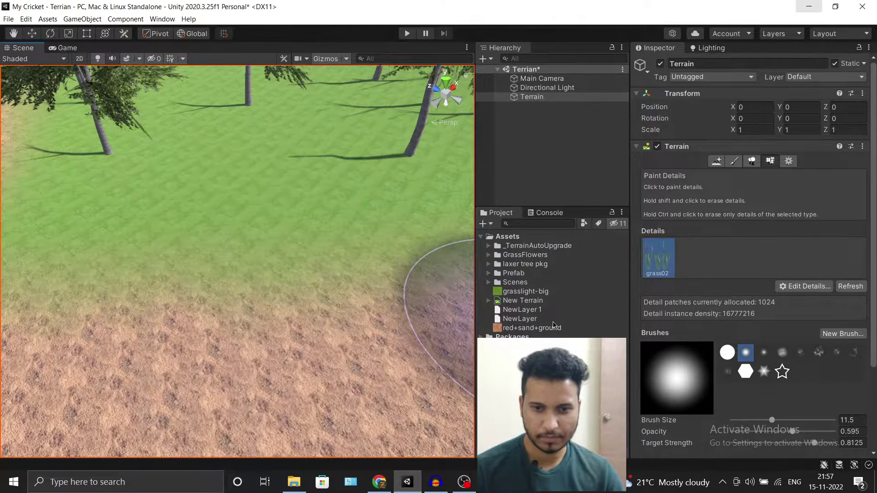
- Lower the brush opacity to 0.402 and reduce target strength, undoing a test grass stroke
scroll(766, 357, down, 4)
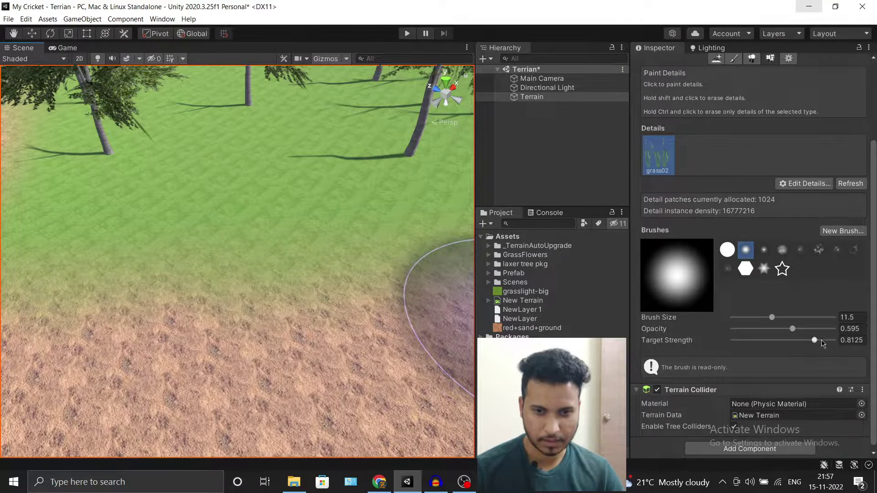
drag(792, 329, 773, 329)
drag(814, 340, 777, 340)
drag(115, 211, 372, 219)
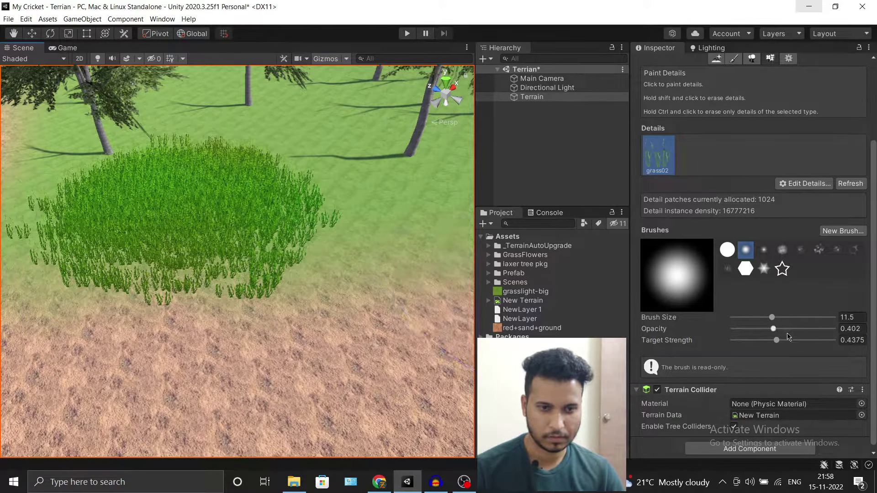
key(ctrl+z)
- Adjust target strength and paint sparser grass02 tufts where the dense patch meets the sand path
click(778, 342)
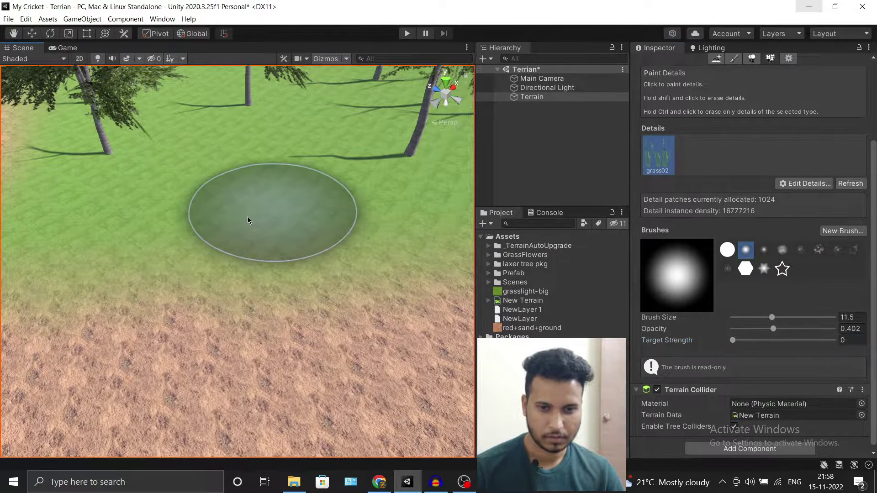
drag(193, 172, 452, 259)
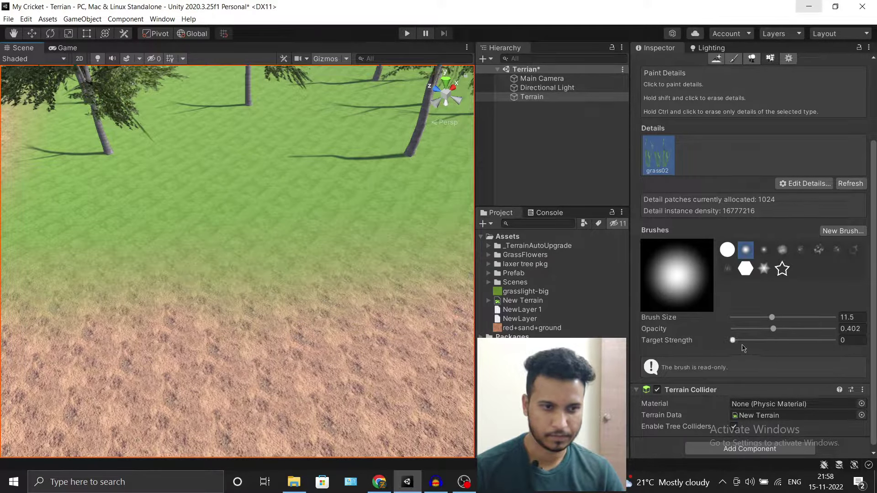
drag(743, 348, 762, 346)
drag(395, 269, 313, 274)
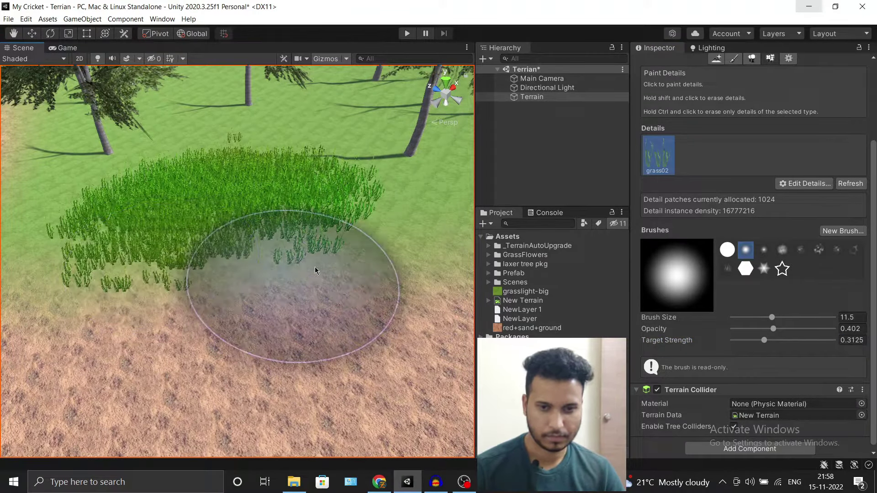
key(ctrl+z)
mouse_move(256, 192)
mouse_down()
mouse_move(98, 248)
mouse_move(382, 249)
mouse_up()
click(519, 195)
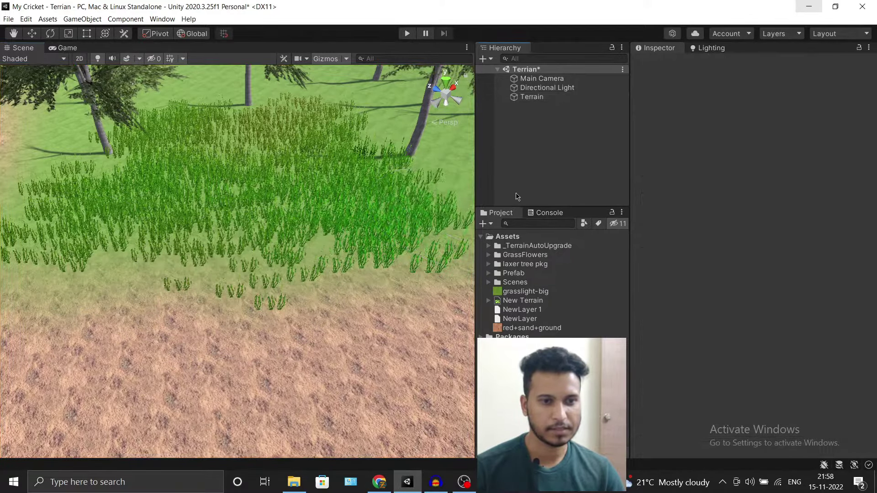
mouse_move(274, 238)
right_down()
mouse_move(281, 201)
mouse_move(137, 223)
right_up()
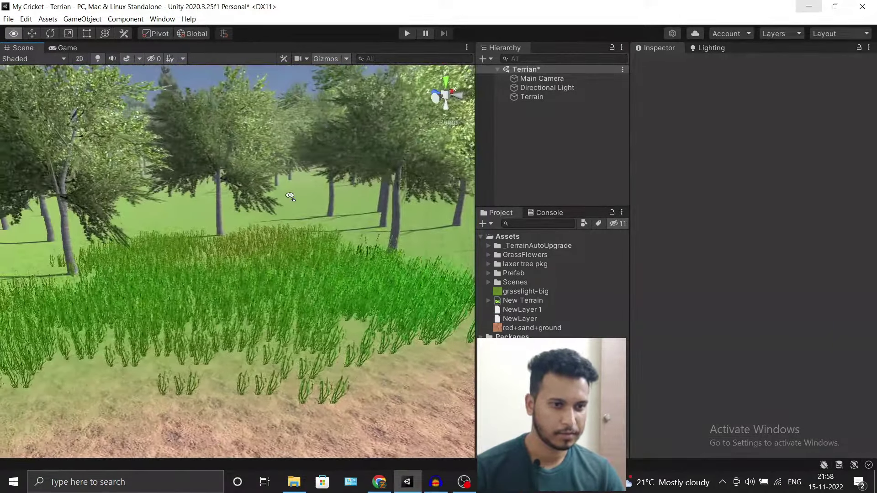
mouse_move(137, 224)
right_down()
mouse_move(527, 192)
mouse_move(151, 210)
right_up()
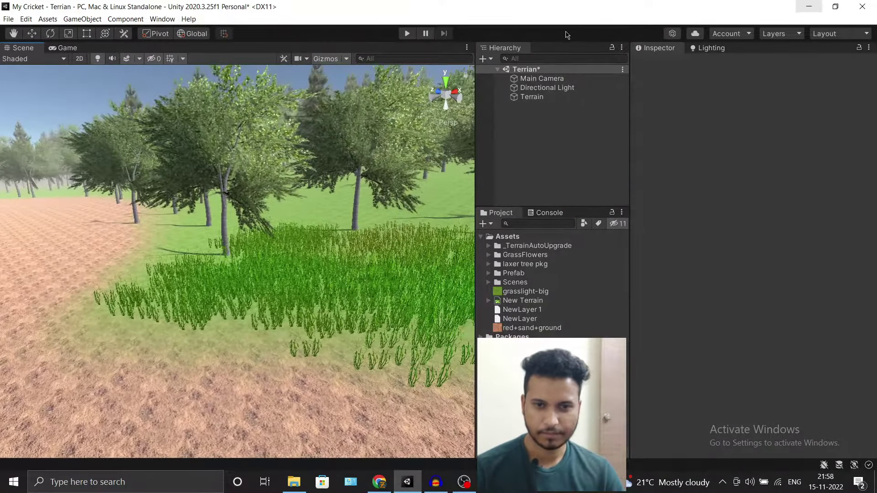
click(542, 96)
- Edit the grass02 detail and set its Healthy Color to pale grey
click(658, 258)
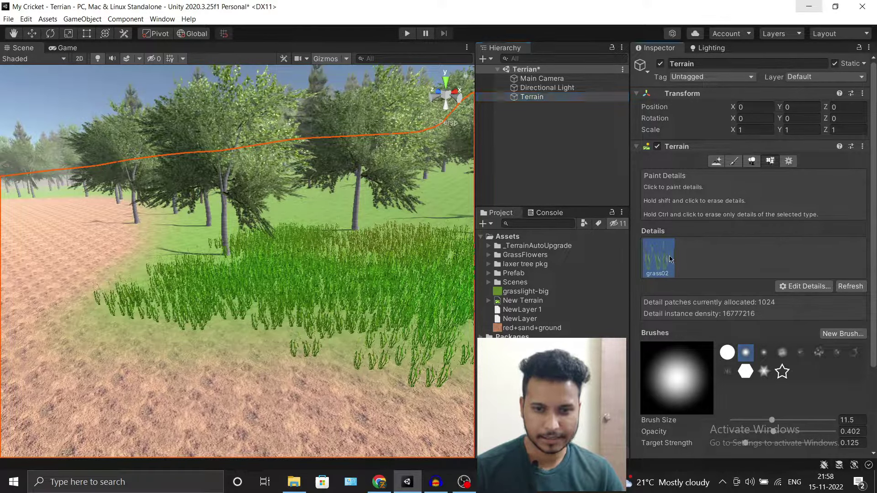
click(781, 287)
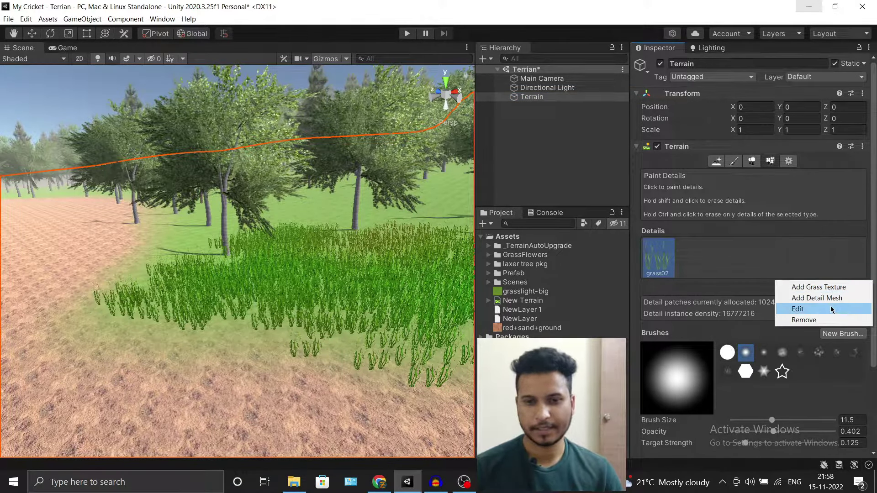
click(817, 312)
click(806, 262)
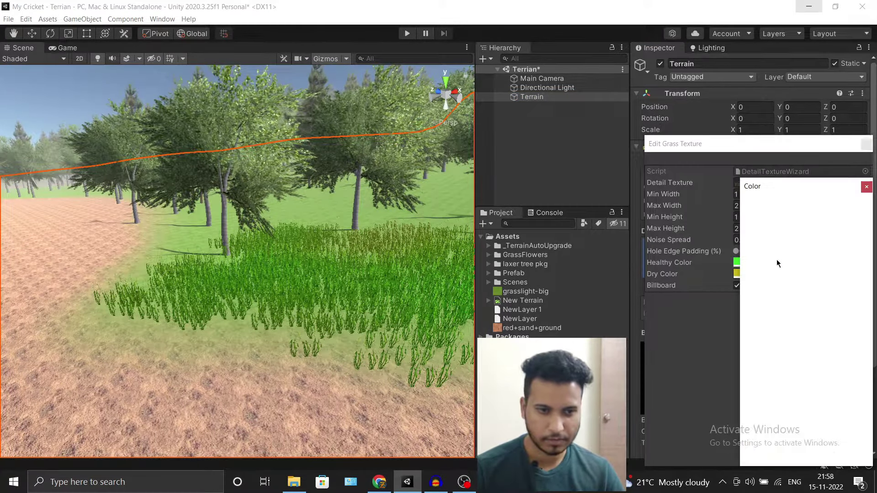
mouse_move(787, 271)
mouse_down()
mouse_move(735, 267)
mouse_move(726, 217)
mouse_up()
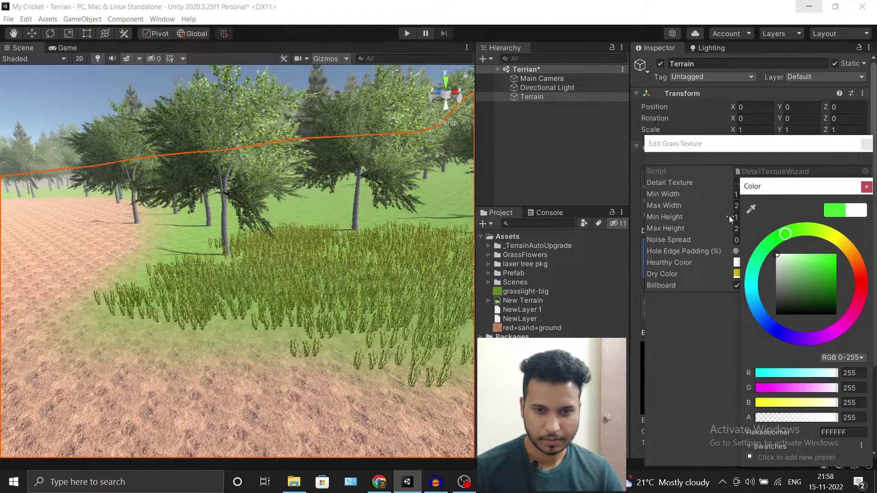
click(866, 187)
- Set grass02's Dry Color to a greyish tone, apply, and preview the paler grass
click(737, 274)
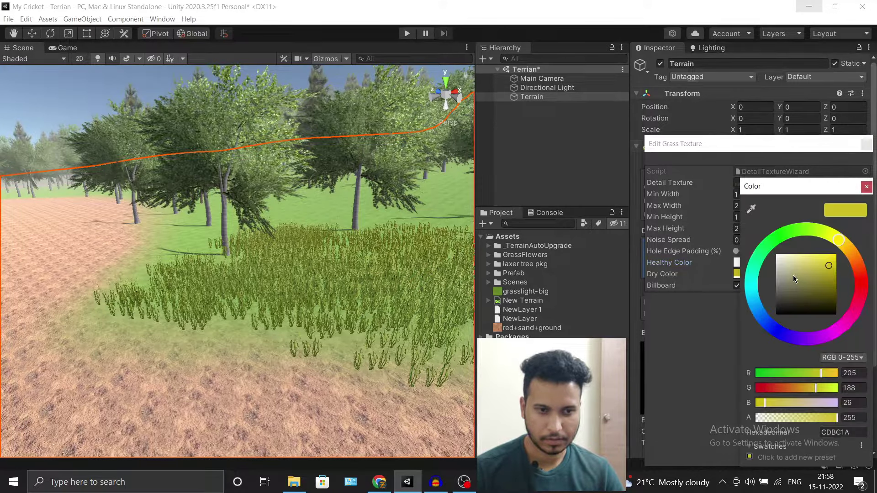
mouse_move(793, 275)
mouse_down()
mouse_move(777, 263)
mouse_move(751, 269)
mouse_up()
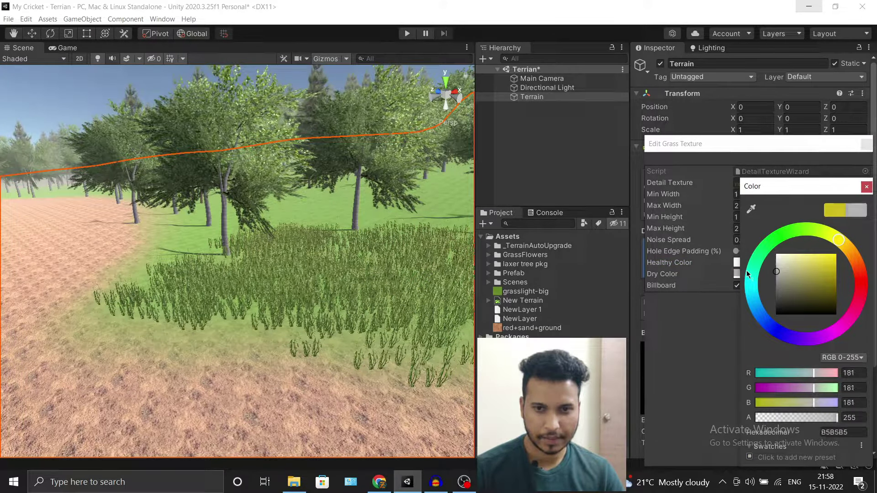
click(866, 188)
click(842, 456)
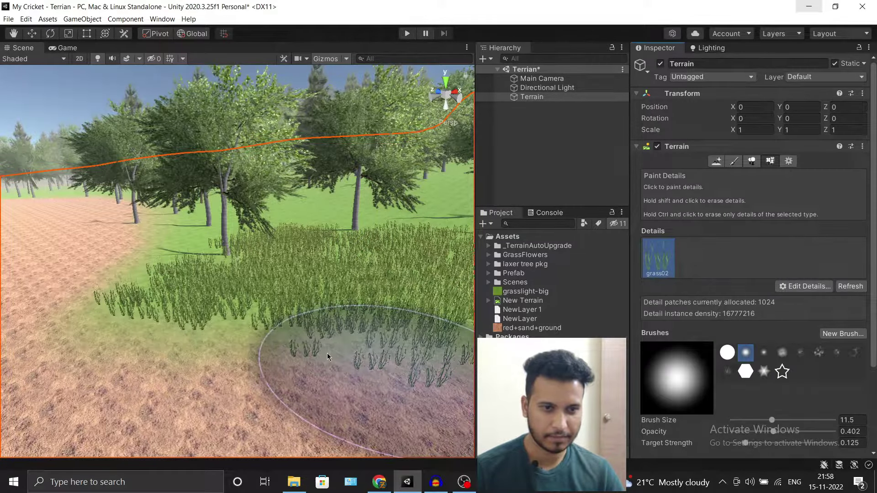
scroll(333, 388, up, 3)
click(568, 171)
mouse_move(267, 253)
right_down()
mouse_move(296, 251)
mouse_move(274, 238)
right_up()
click(571, 98)
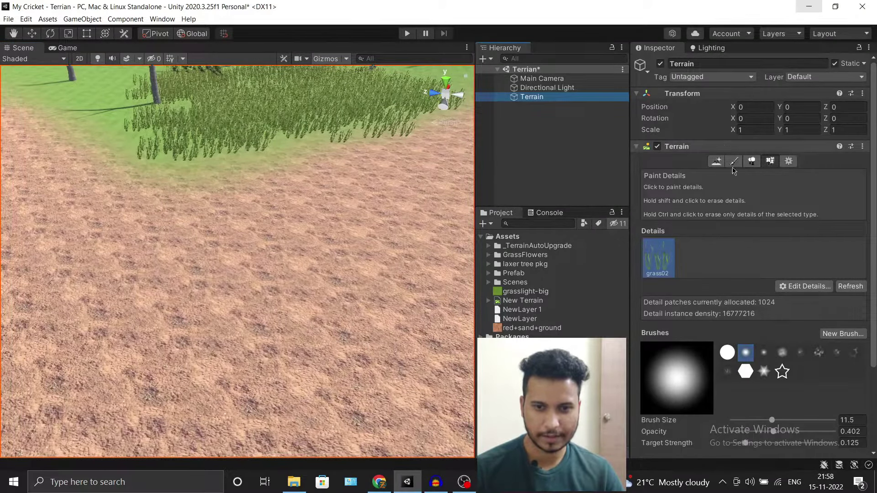
- Add grassFlower03 as a grass detail texture with a white Healthy Color and a grey Dry Color
click(822, 286)
click(820, 285)
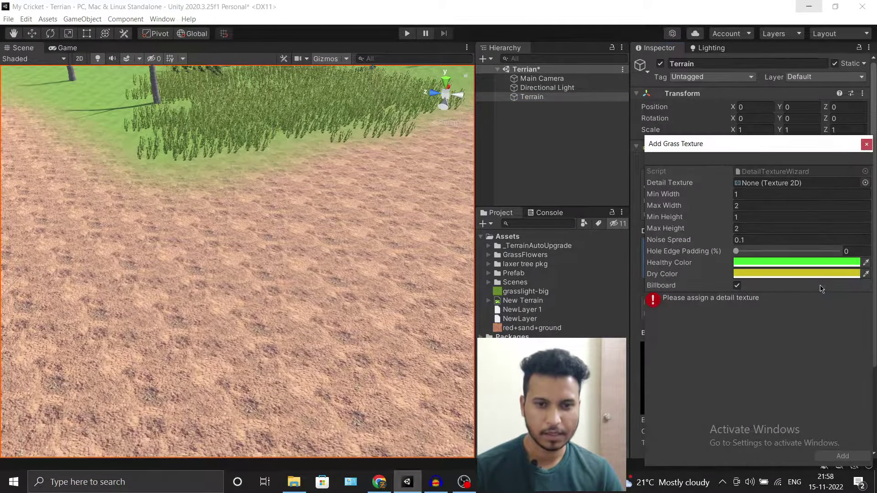
click(865, 183)
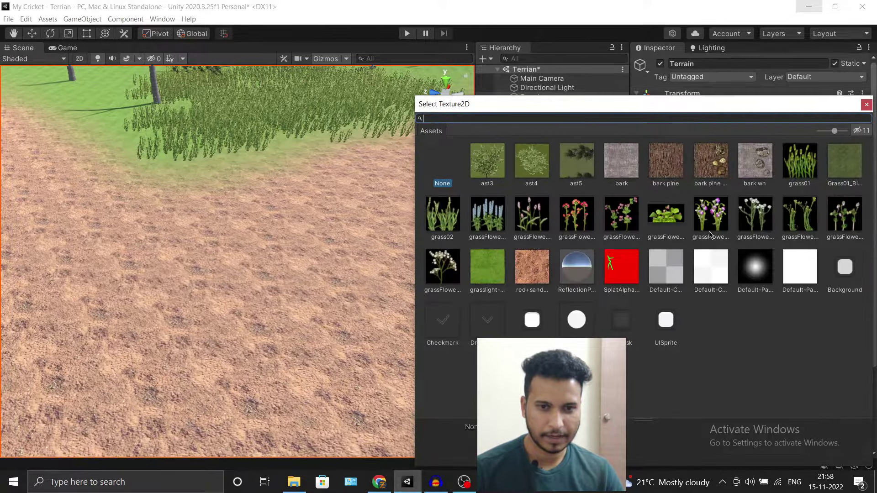
double_click(583, 221)
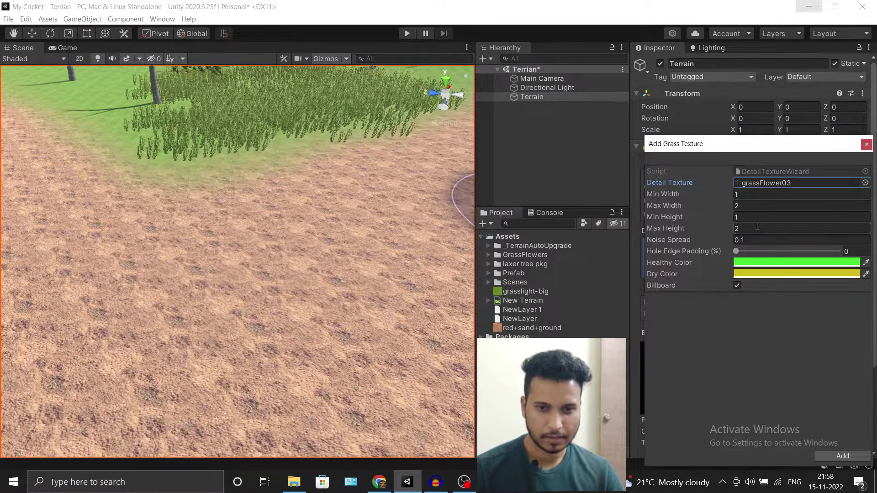
click(796, 262)
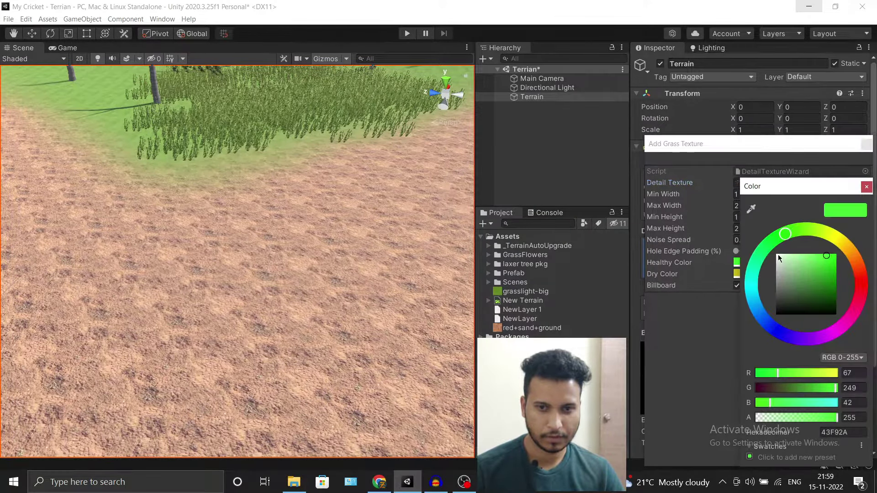
click(867, 187)
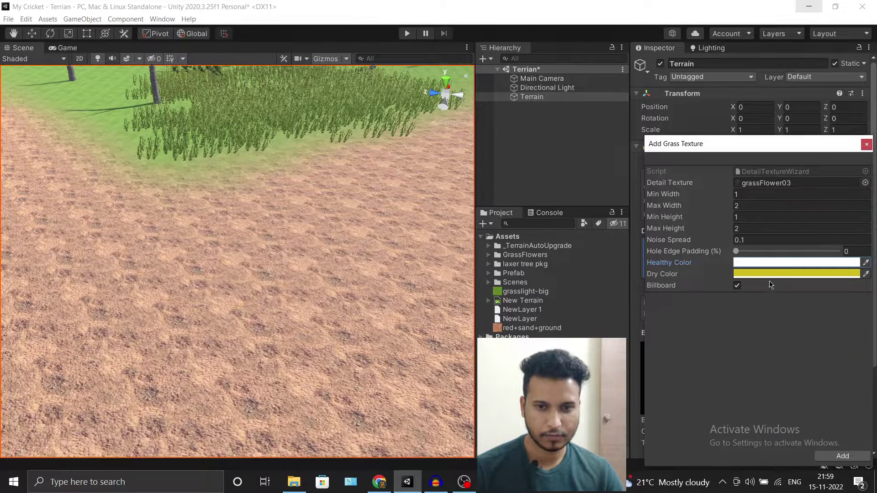
click(767, 275)
drag(796, 272, 775, 273)
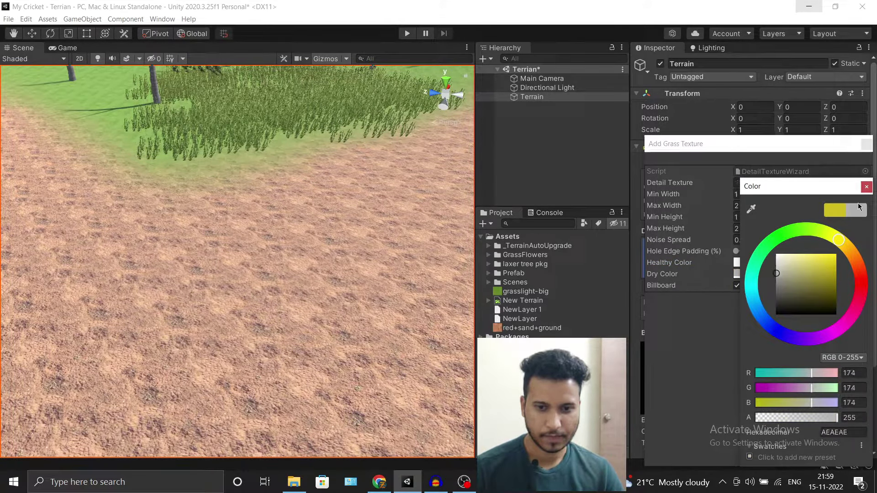
click(866, 186)
click(852, 457)
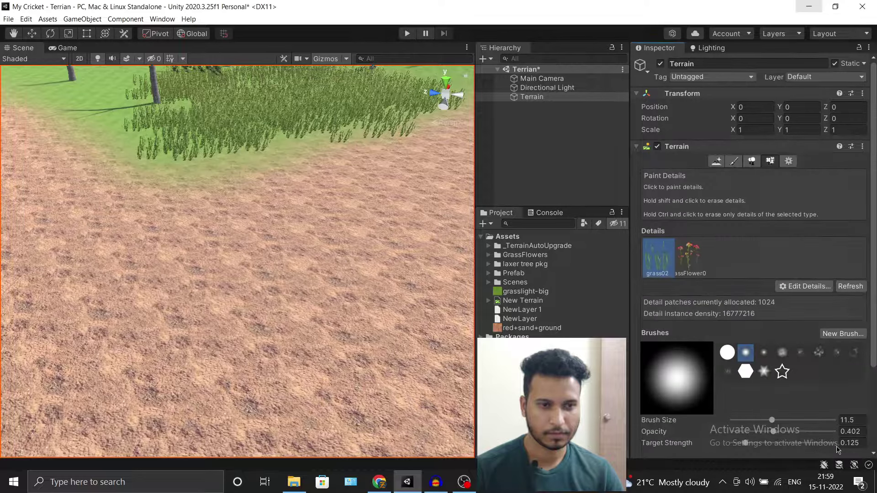
- Turn the view toward the trees beside the sand path, undoing a stray grass patch
scroll(282, 215, down, 5)
scroll(264, 220, up, 2)
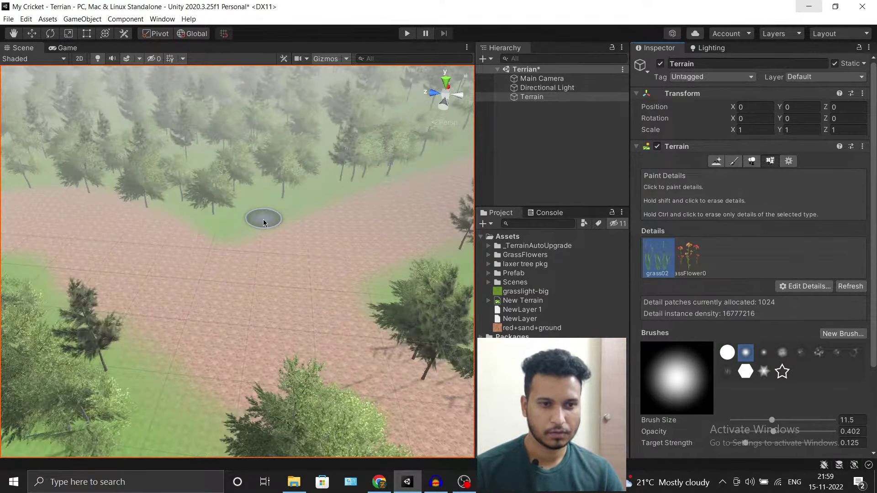
scroll(263, 219, up, 2)
right_drag(392, 224, 279, 215)
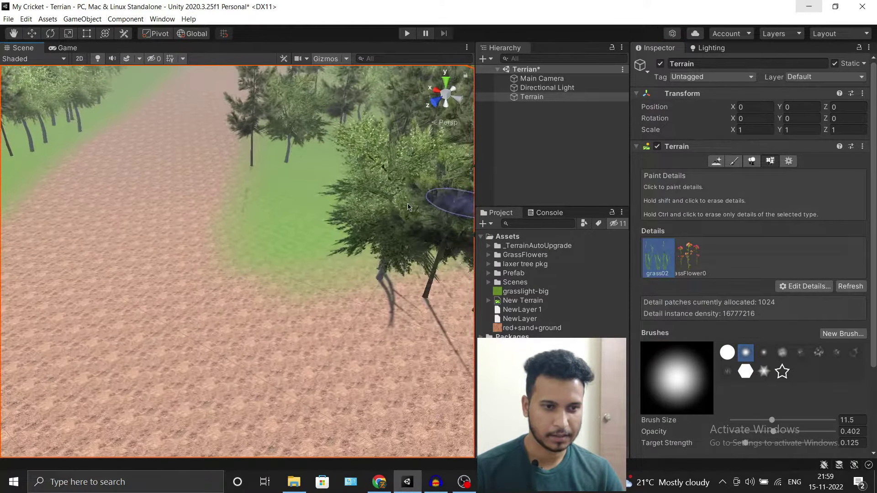
drag(279, 214, 304, 245)
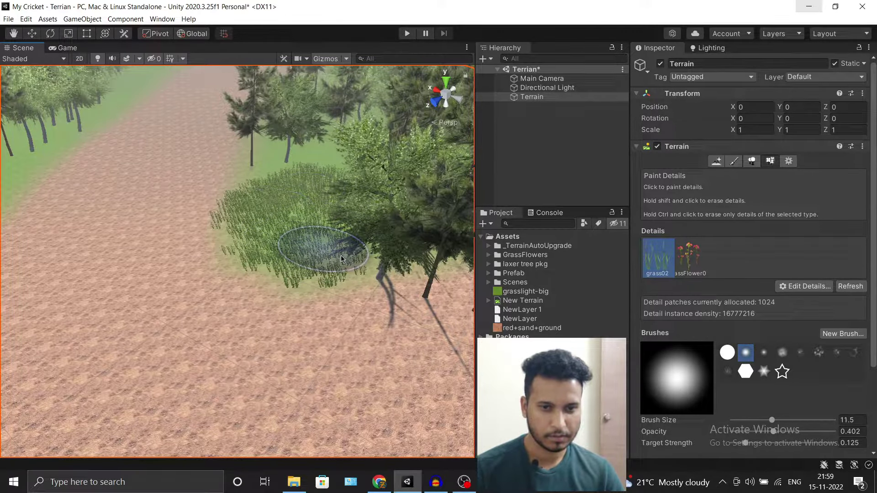
key(ctrl+z)
- Paint a patch of red grassFlower03 flowers onto the terrain beside the path
click(690, 260)
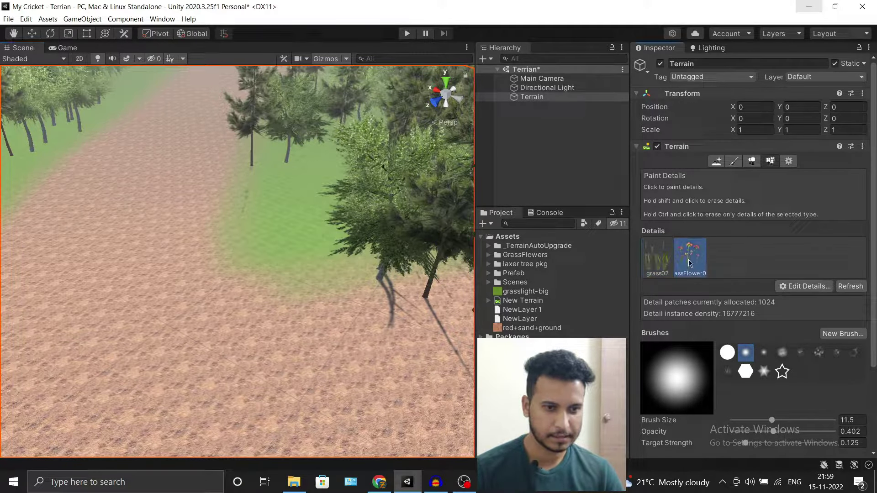
drag(316, 226, 328, 204)
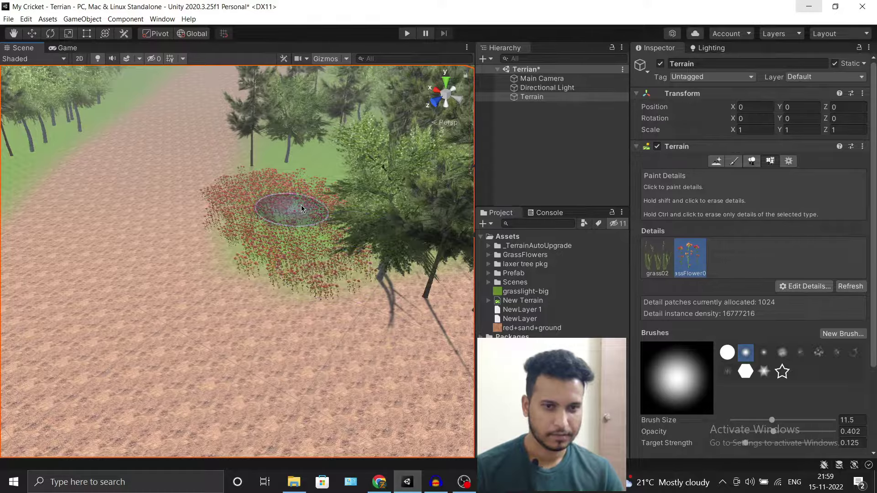
click(557, 176)
mouse_move(238, 236)
right_down()
mouse_move(221, 260)
mouse_move(331, 224)
mouse_move(188, 186)
right_up()
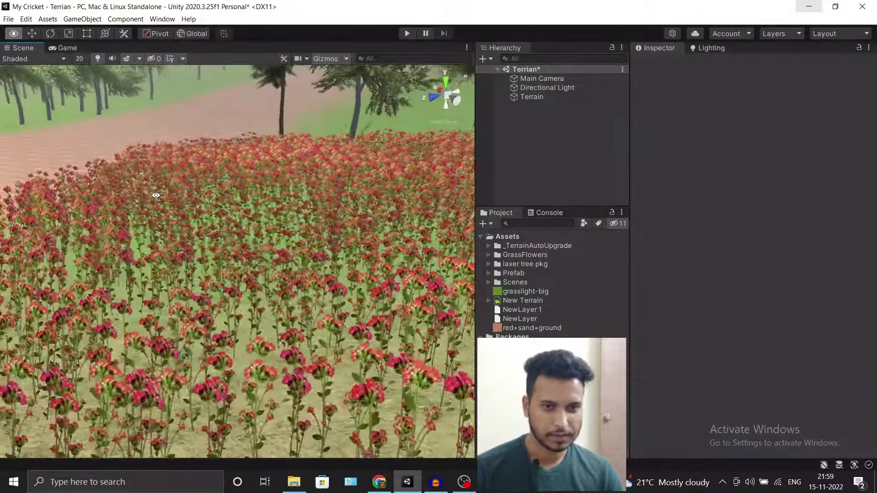
right_drag(188, 185, 333, 176)
- Paint grass02 blades through the flower field and take a close look
click(532, 97)
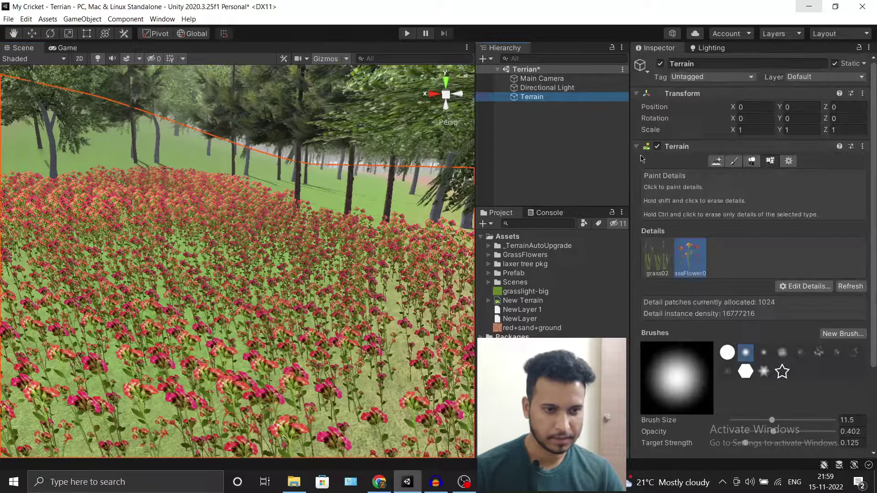
click(663, 256)
drag(225, 372, 186, 239)
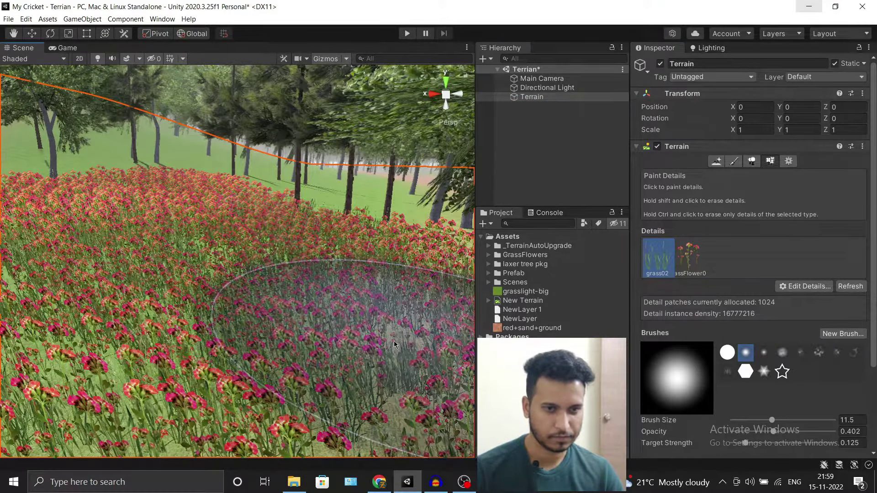
mouse_move(362, 391)
right_down()
mouse_move(372, 326)
mouse_move(77, 196)
mouse_move(91, 197)
right_up()
click(580, 96)
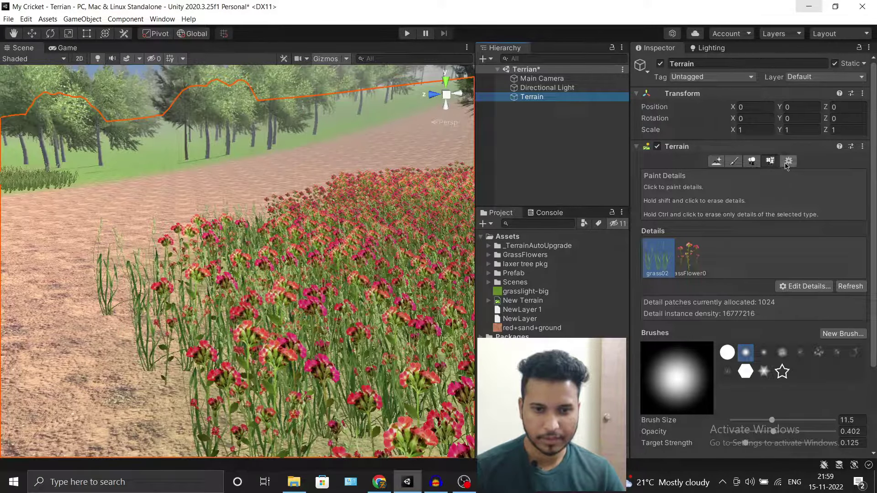
- Open the terrain's general settings, then orbit the view over the flower field
click(788, 161)
scroll(697, 318, down, 3)
scroll(698, 319, down, 3)
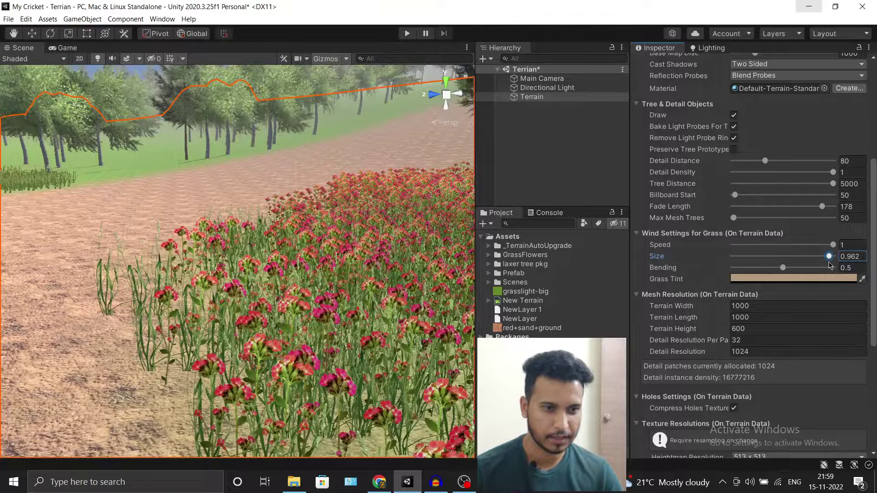
click(558, 170)
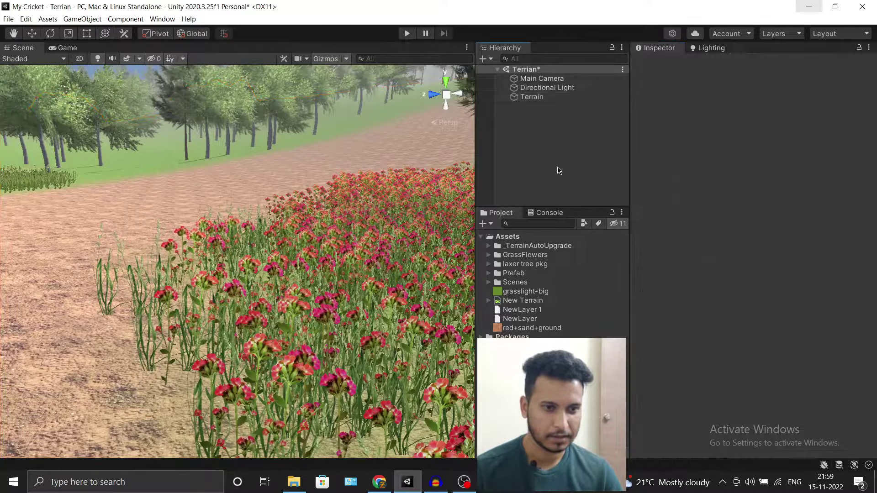
mouse_move(347, 256)
alt+mouse_down()
mouse_move(436, 264)
mouse_move(365, 257)
mouse_move(416, 257)
alt+mouse_up()
- Align the Main Camera with the current view (Ctrl+Shift+F) and check the Game view
click(542, 79)
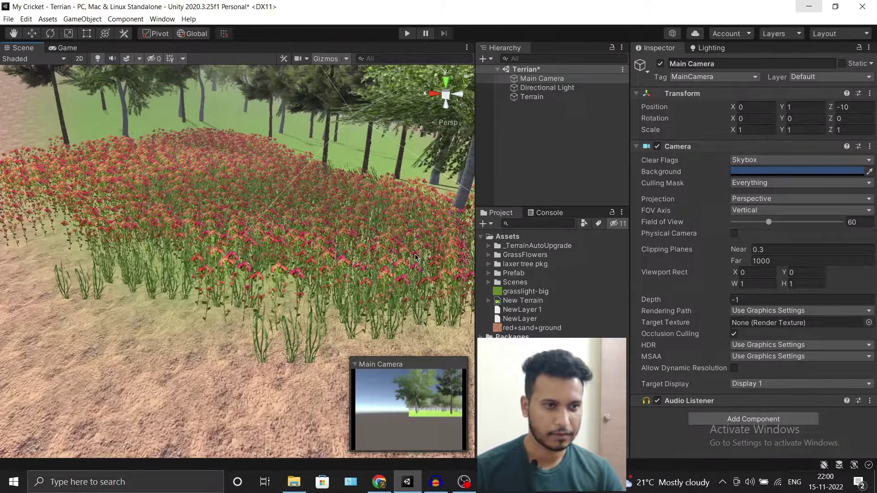
key(ctrl+shift+f)
click(520, 187)
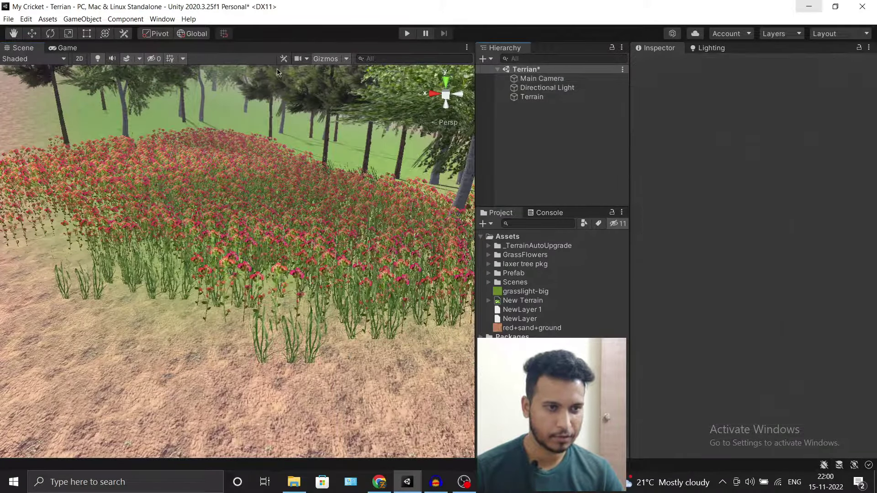
click(60, 51)
click(22, 47)
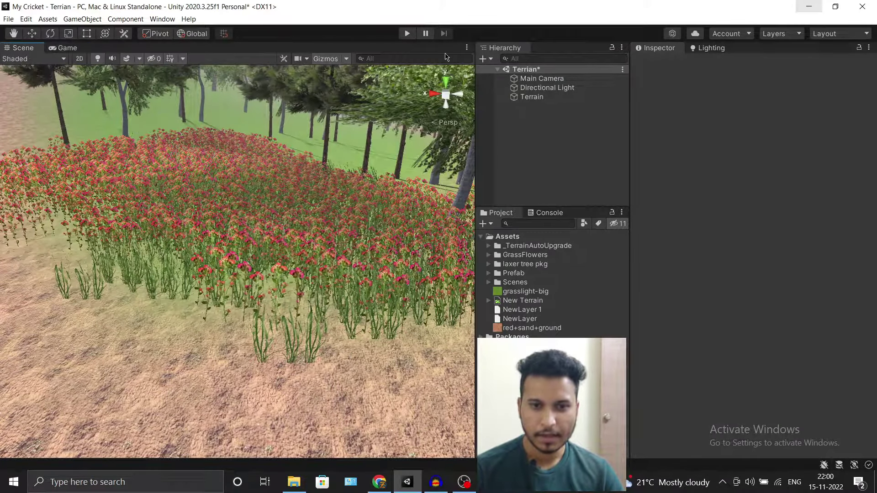
- Set grass wind bending to 0.494, size 0.894 and speed 0.977 in Terrain Settings
click(531, 97)
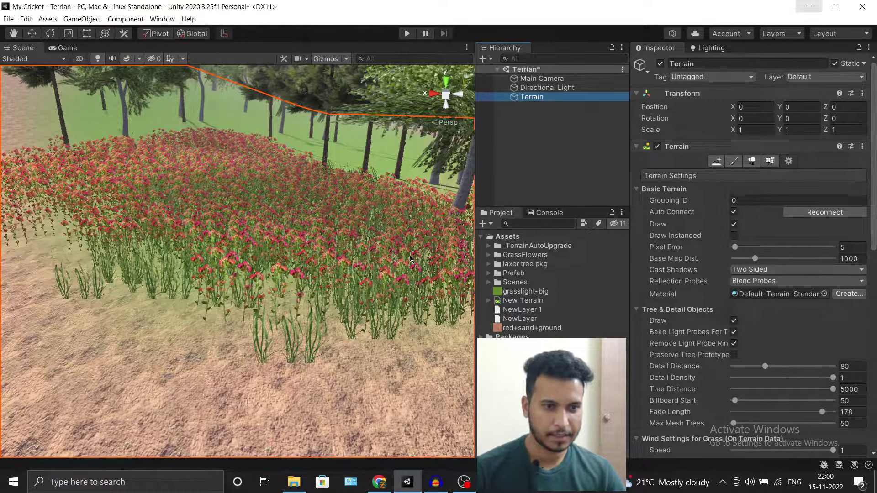
mouse_move(173, 195)
alt+mouse_down()
mouse_move(268, 225)
mouse_move(241, 195)
alt+mouse_up()
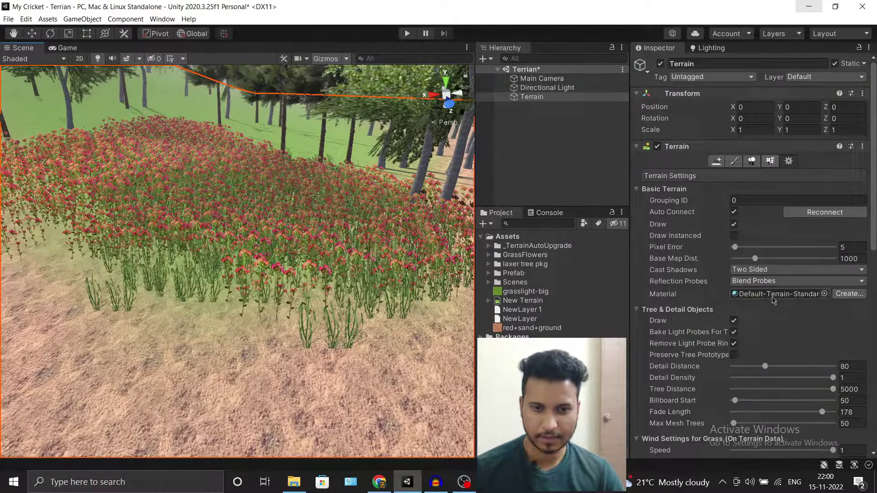
scroll(773, 299, down, 5)
scroll(715, 309, down, 5)
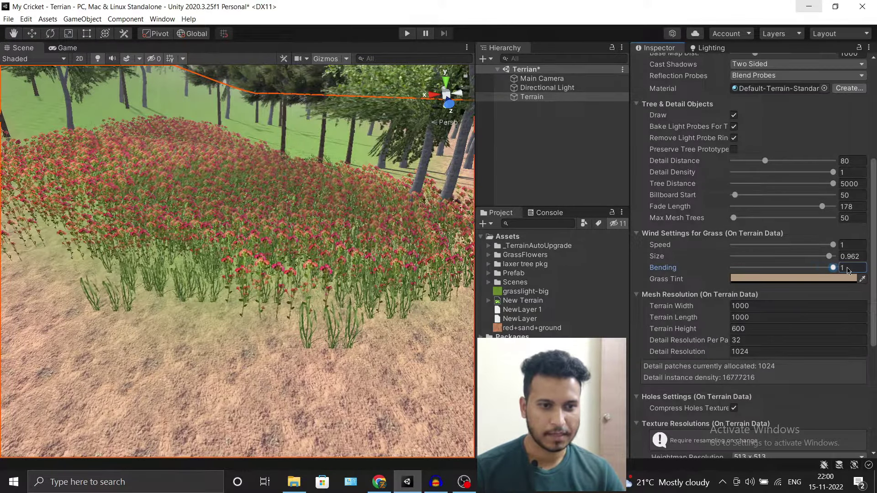
drag(805, 261, 866, 265)
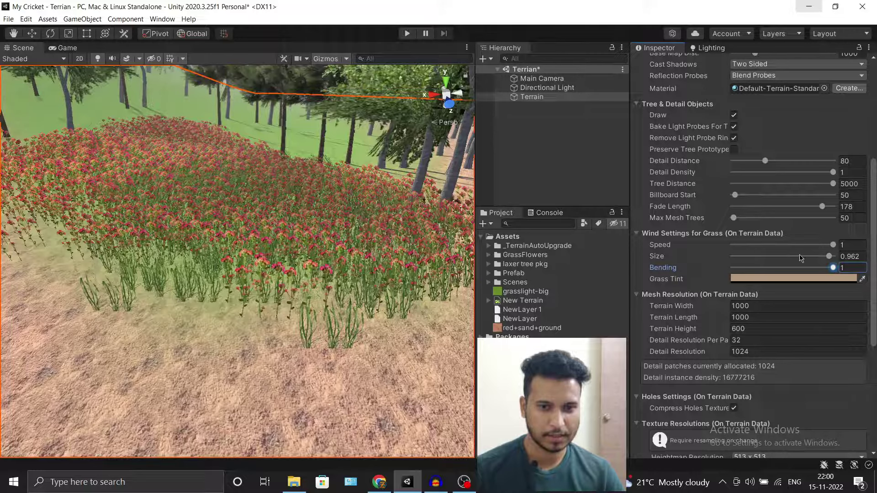
drag(800, 259, 746, 253)
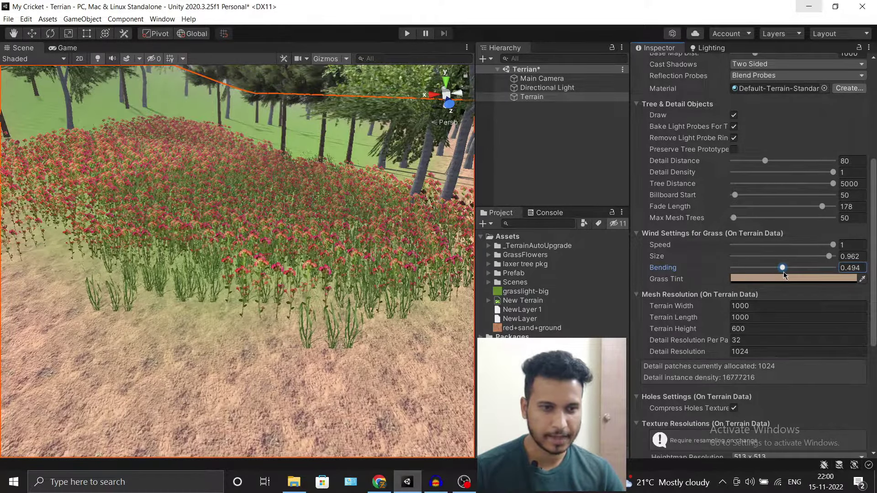
mouse_move(829, 256)
mouse_down()
mouse_move(769, 260)
mouse_move(825, 267)
mouse_up()
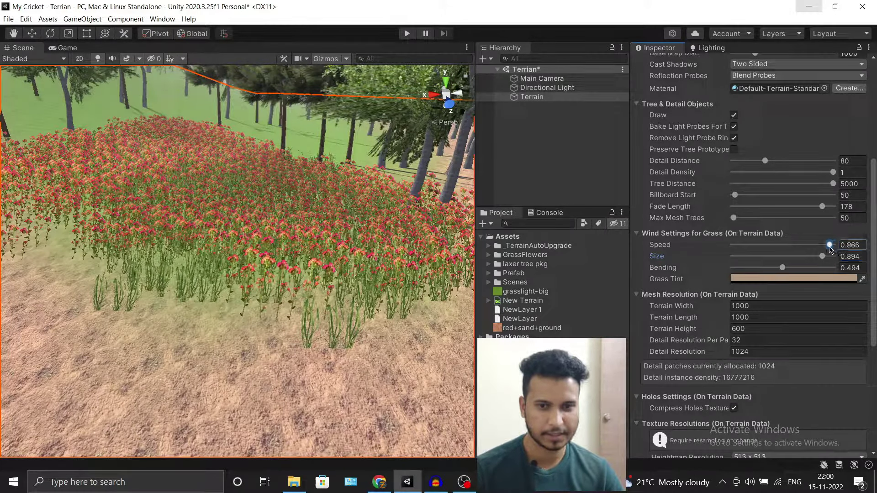
- Save the scene and run it in Play mode
click(566, 135)
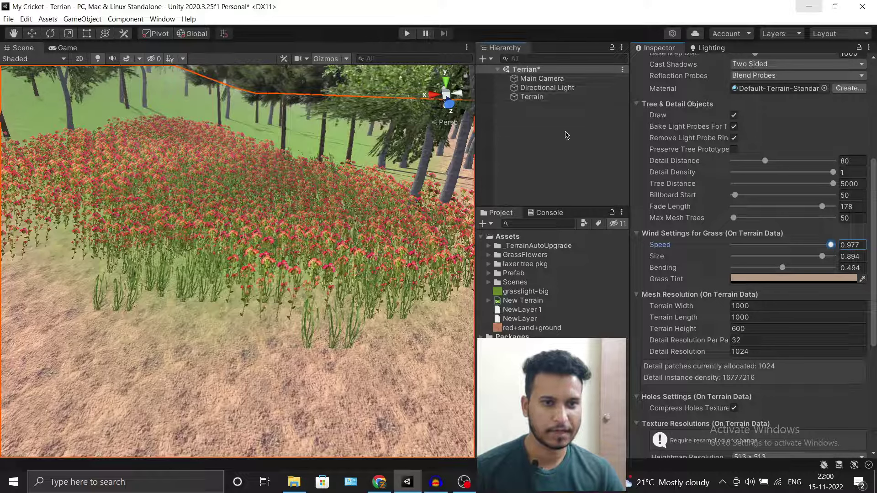
key(ctrl+s)
click(405, 37)
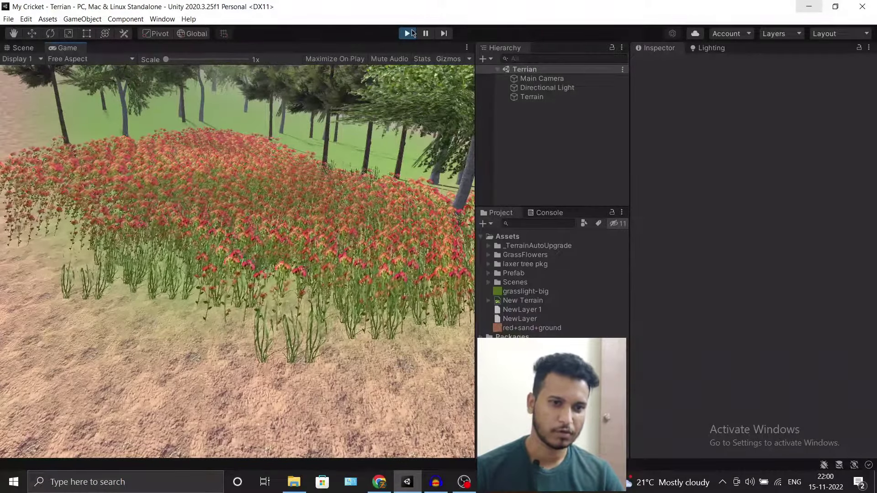
- Exit Play mode with Ctrl+P and orbit the Scene view toward the sand path and trees
key(ctrl+p)
mouse_move(429, 205)
right_down()
mouse_move(832, 179)
mouse_move(771, 161)
mouse_move(92, 183)
mouse_move(38, 175)
mouse_move(128, 148)
mouse_move(103, 122)
mouse_move(196, 98)
mouse_move(37, 136)
mouse_move(807, 146)
right_up()
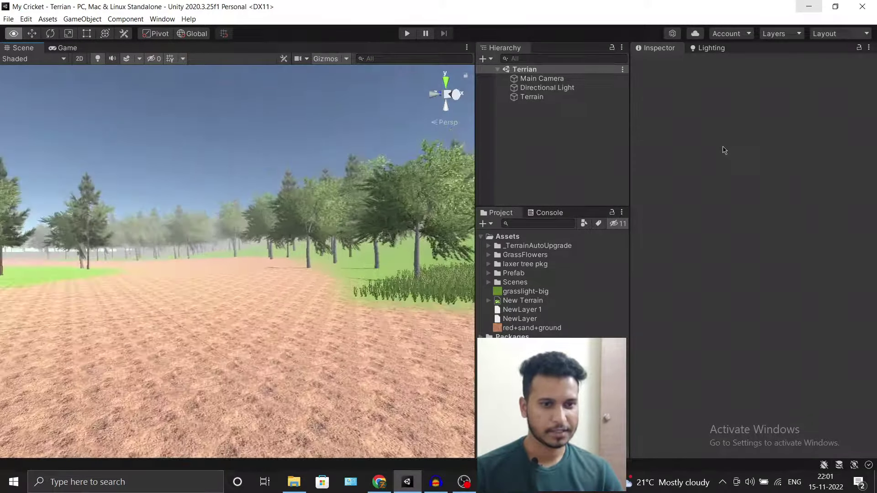
right_drag(43, 143, 112, 136)
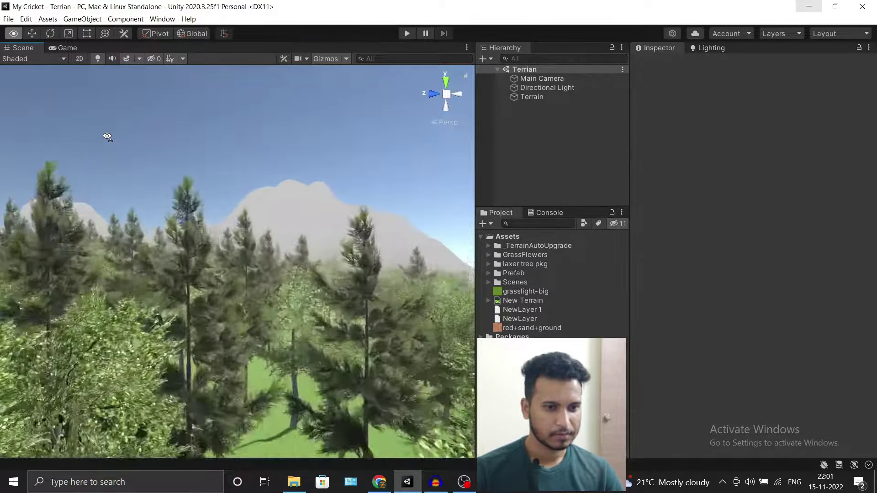
mouse_move(107, 137)
right_down()
mouse_move(23, 119)
mouse_move(676, 158)
mouse_move(749, 122)
mouse_move(41, 150)
mouse_move(60, 149)
right_up()
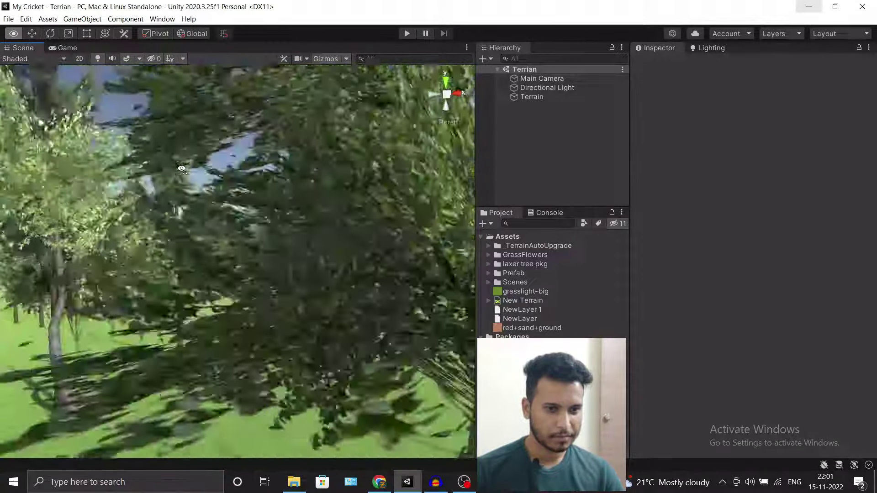
right_drag(181, 169, 262, 184)
mouse_move(294, 140)
right_down()
mouse_move(488, 294)
mouse_move(457, 291)
mouse_move(442, 178)
mouse_move(296, 178)
mouse_move(154, 152)
right_up()
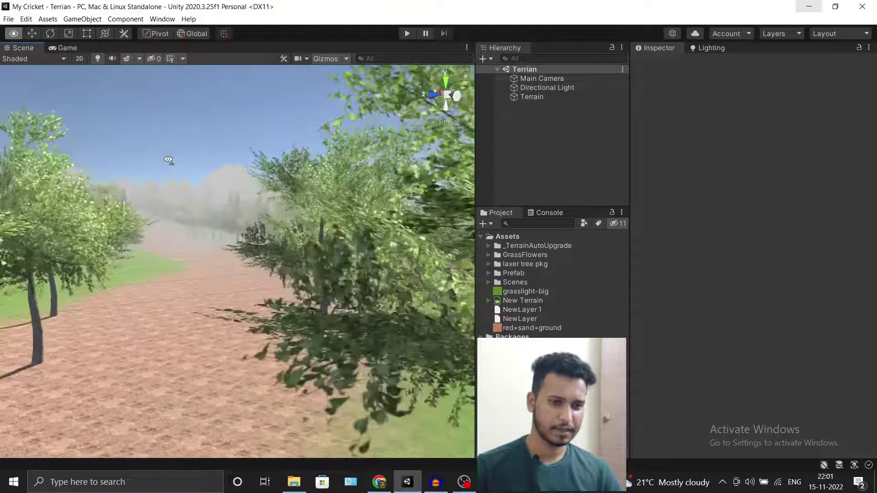
right_drag(169, 161, 266, 150)
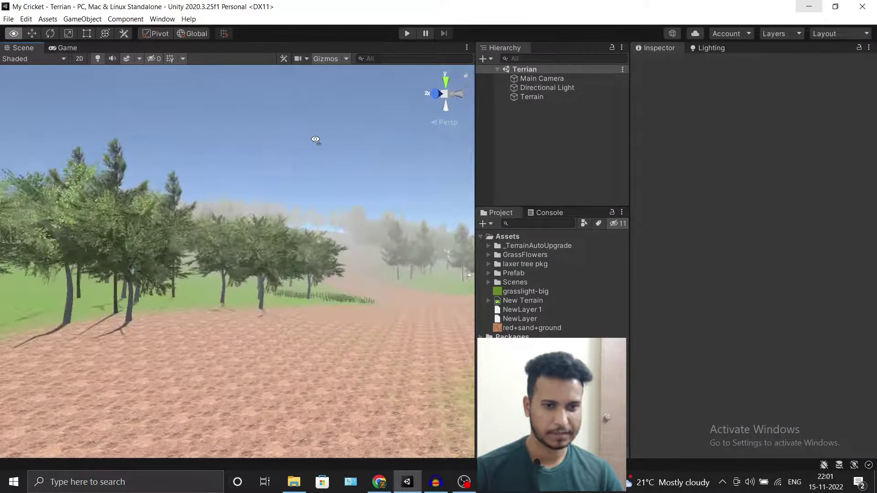
right_drag(315, 139, 364, 145)
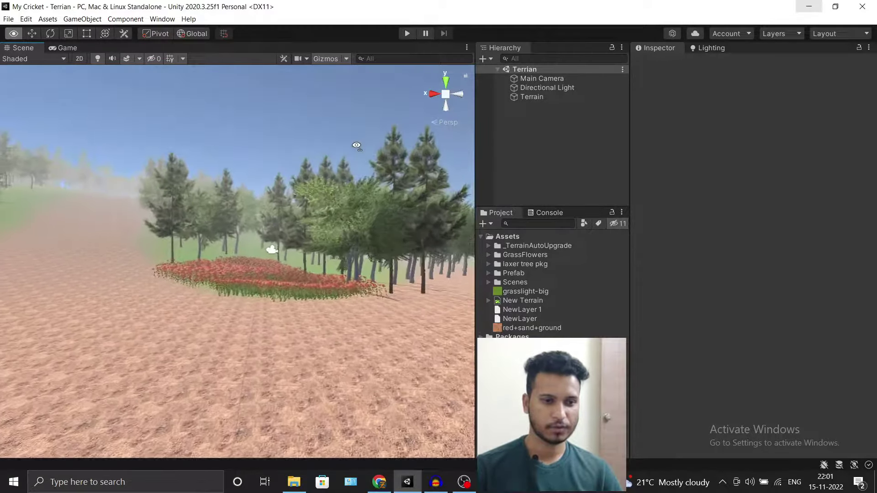